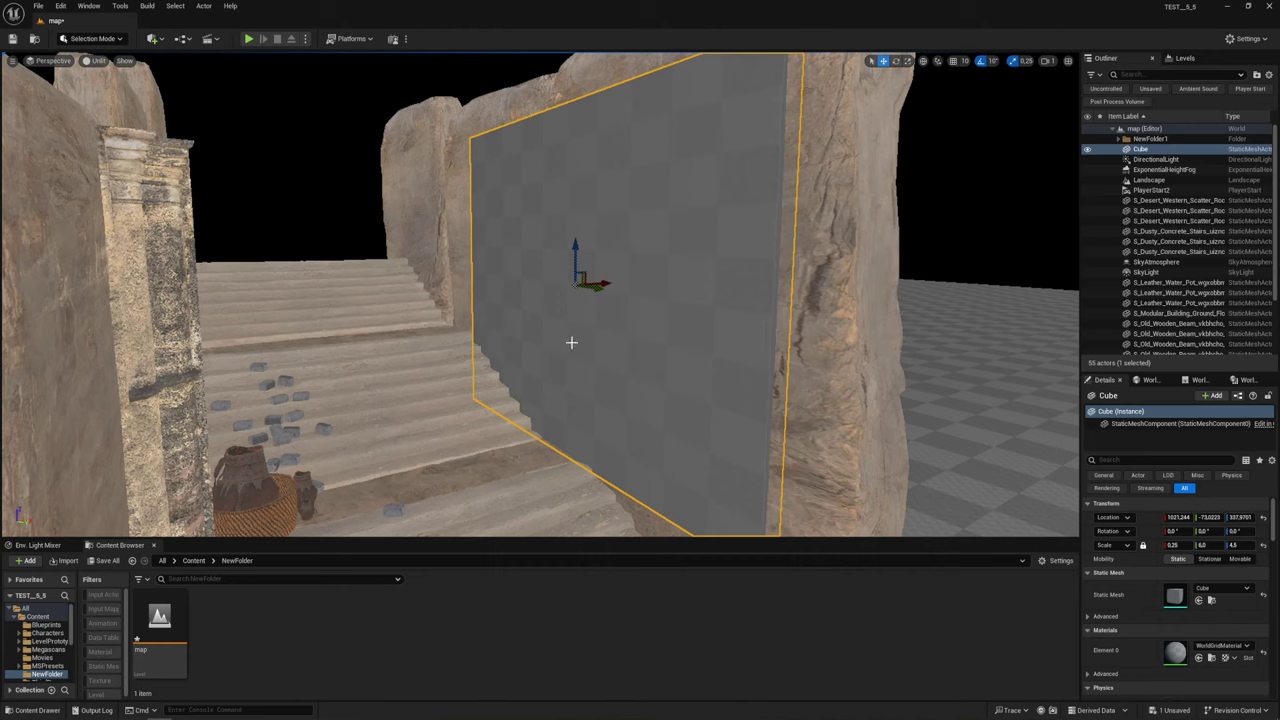
Bring the GDC18 features sizzle mp4 from the Movies folder into NewFolder as a file media source
{"action": "key", "text": "alt+Tab"}
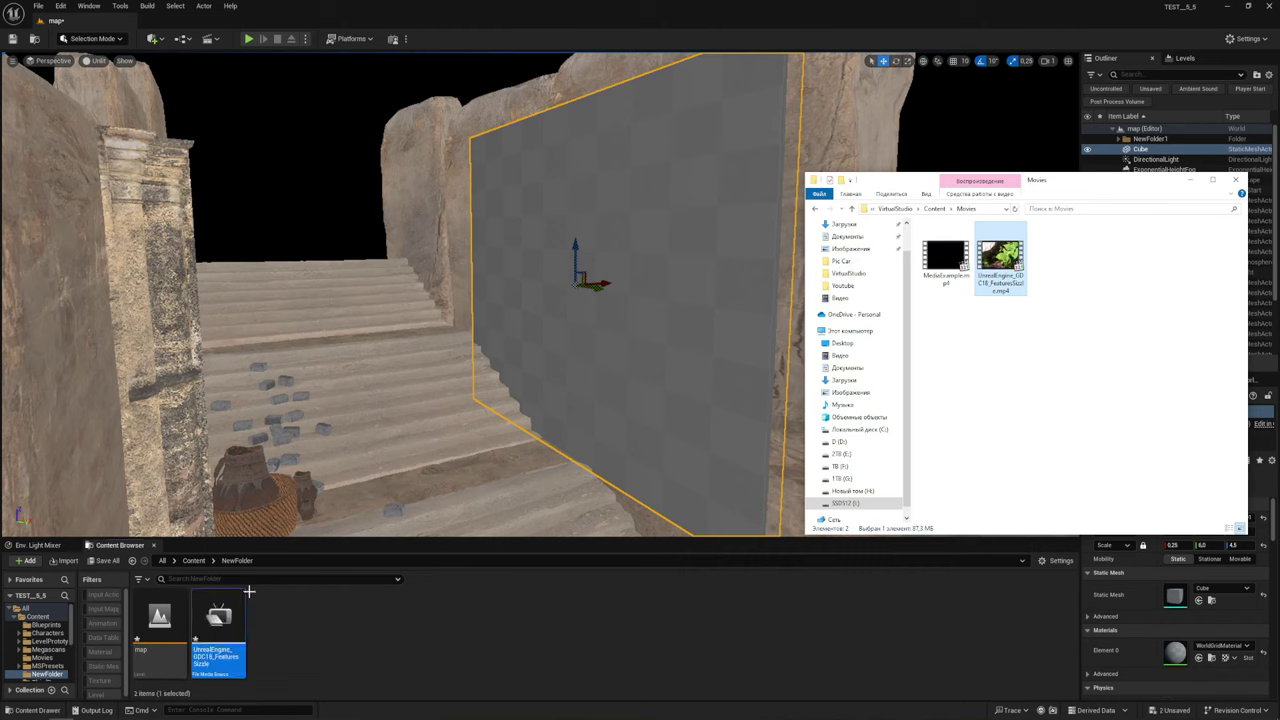
{"action": "left_click", "coordinate": [316, 634]}
Create media player MP_UE4 with its MP_UE4_Video media texture and open it for editing
{"action": "right_click", "coordinate": [316, 634]}
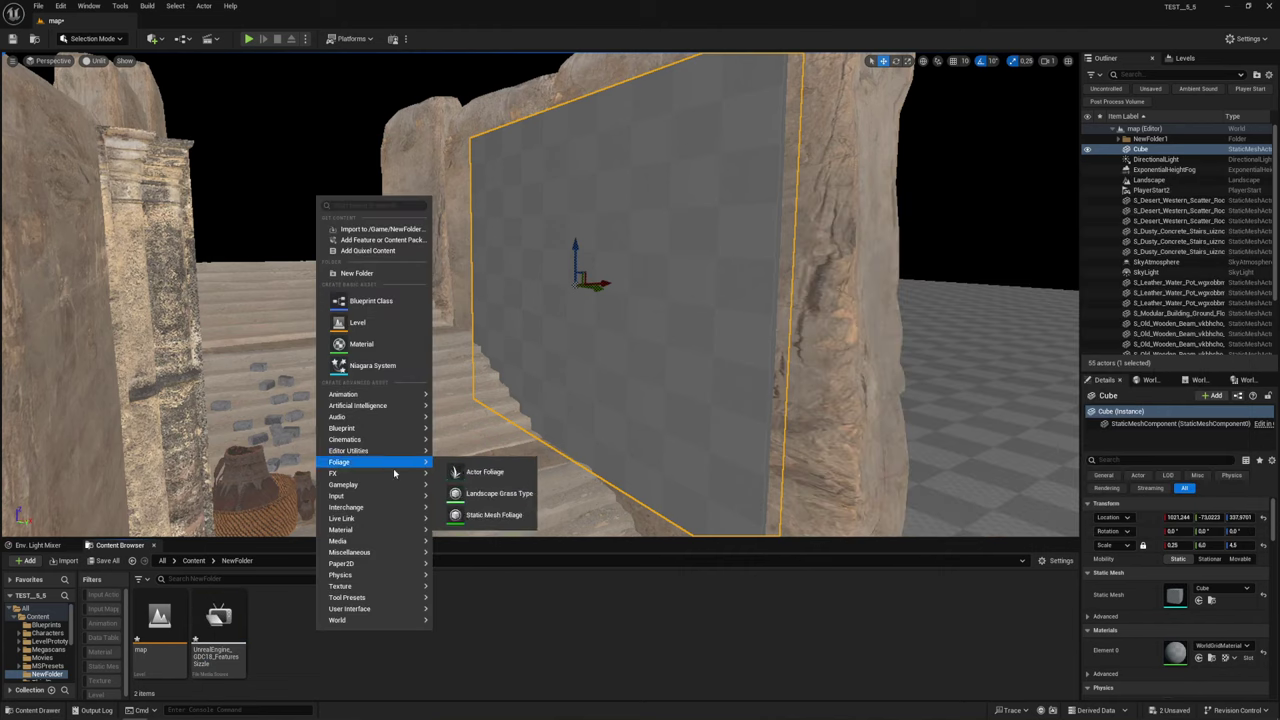
{"action": "mouse_move", "coordinate": [366, 520]}
{"action": "mouse_move", "coordinate": [363, 542]}
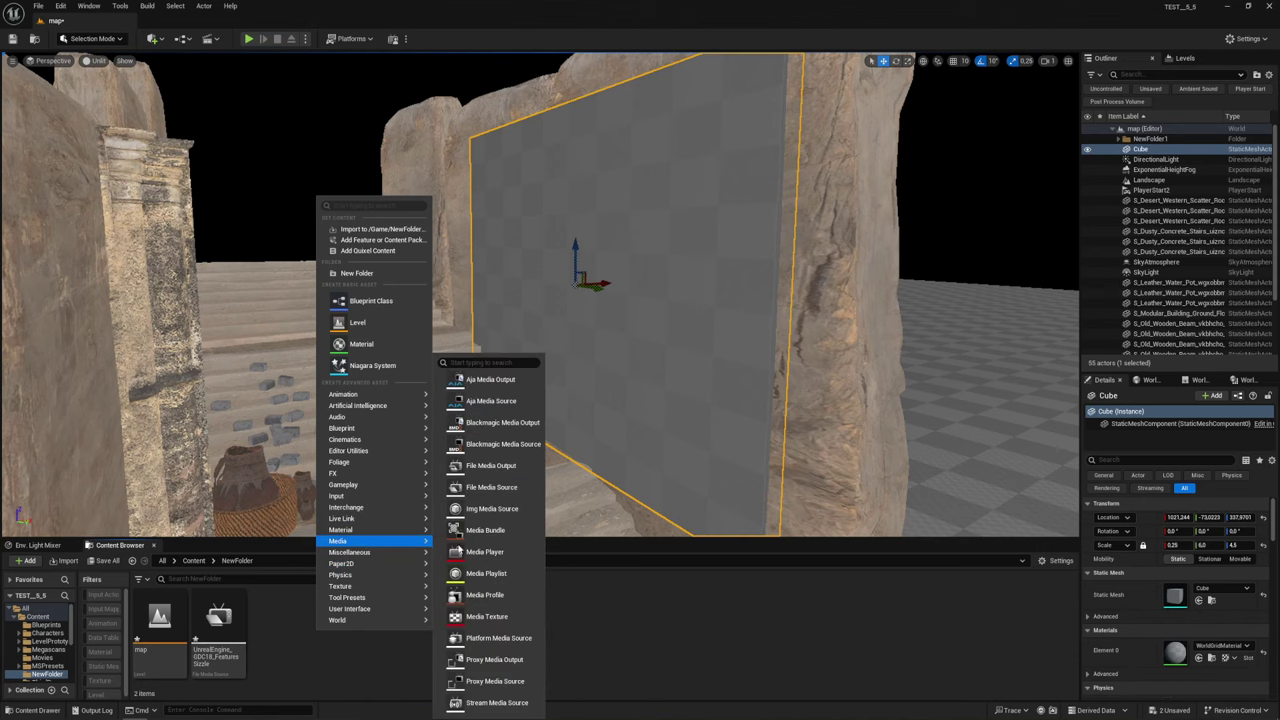
{"action": "left_click", "coordinate": [486, 553]}
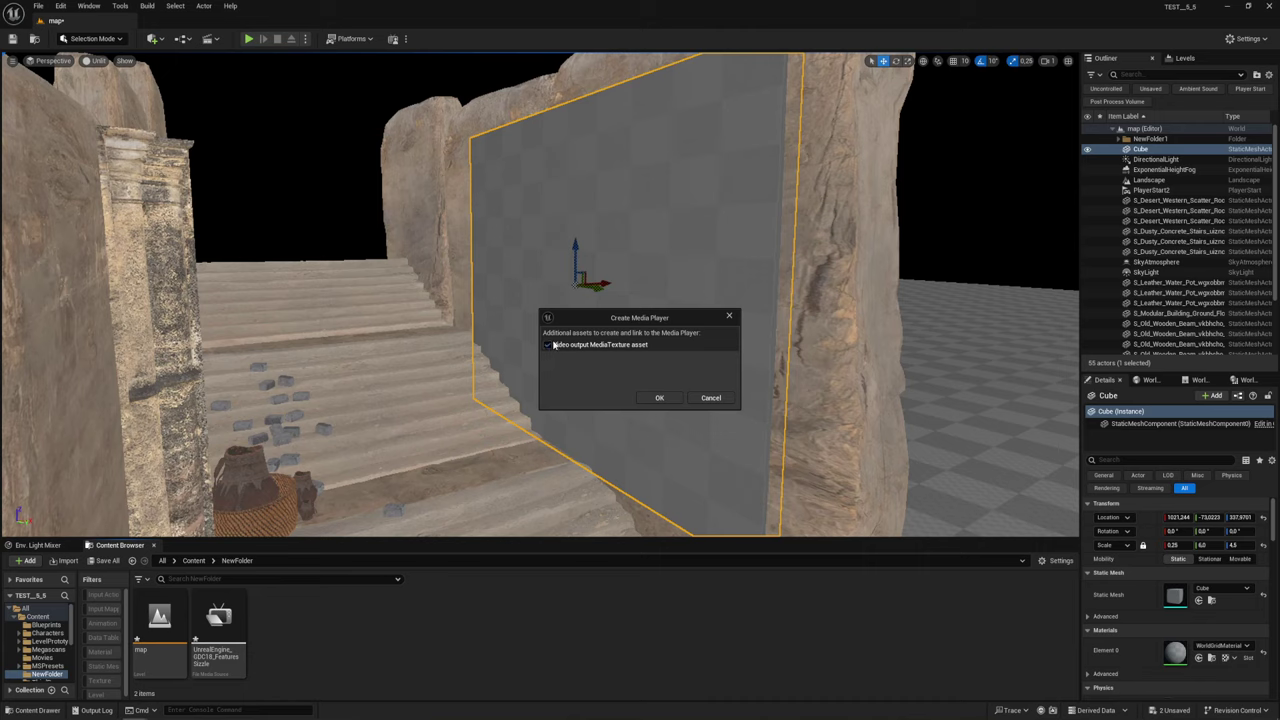
{"action": "left_click", "coordinate": [664, 397]}
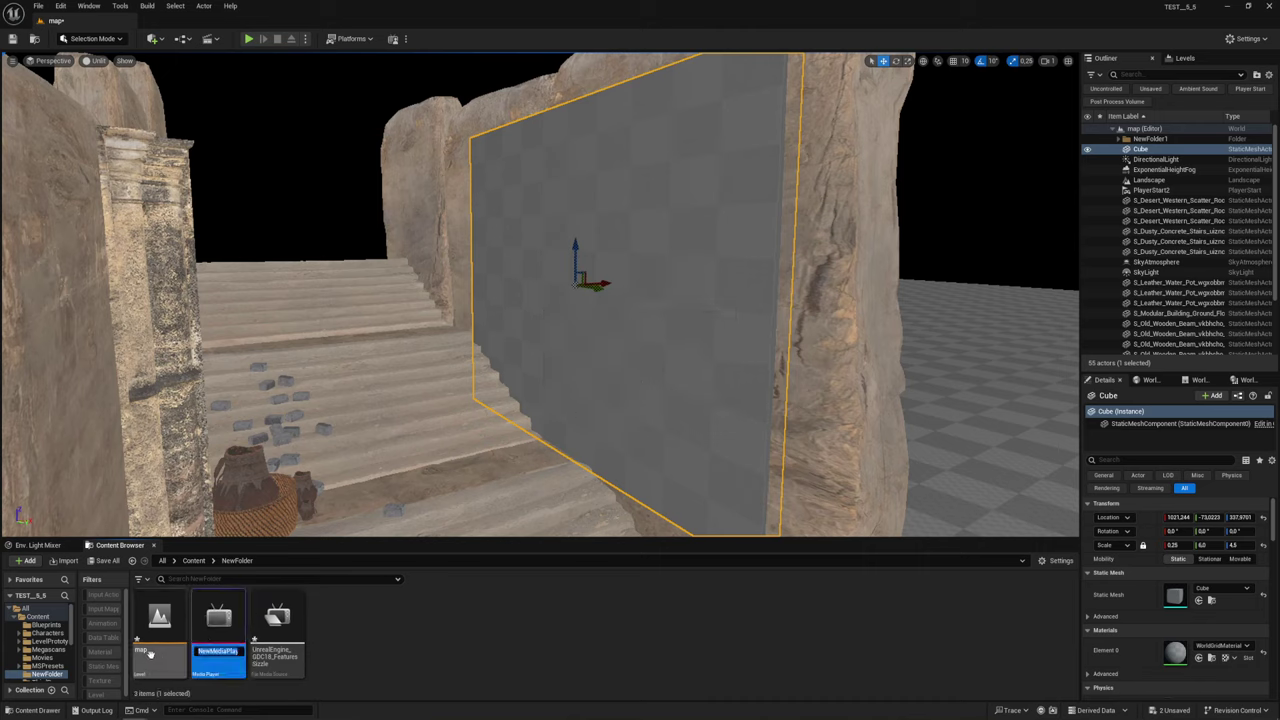
{"action": "type", "text": "MP_UE4"}
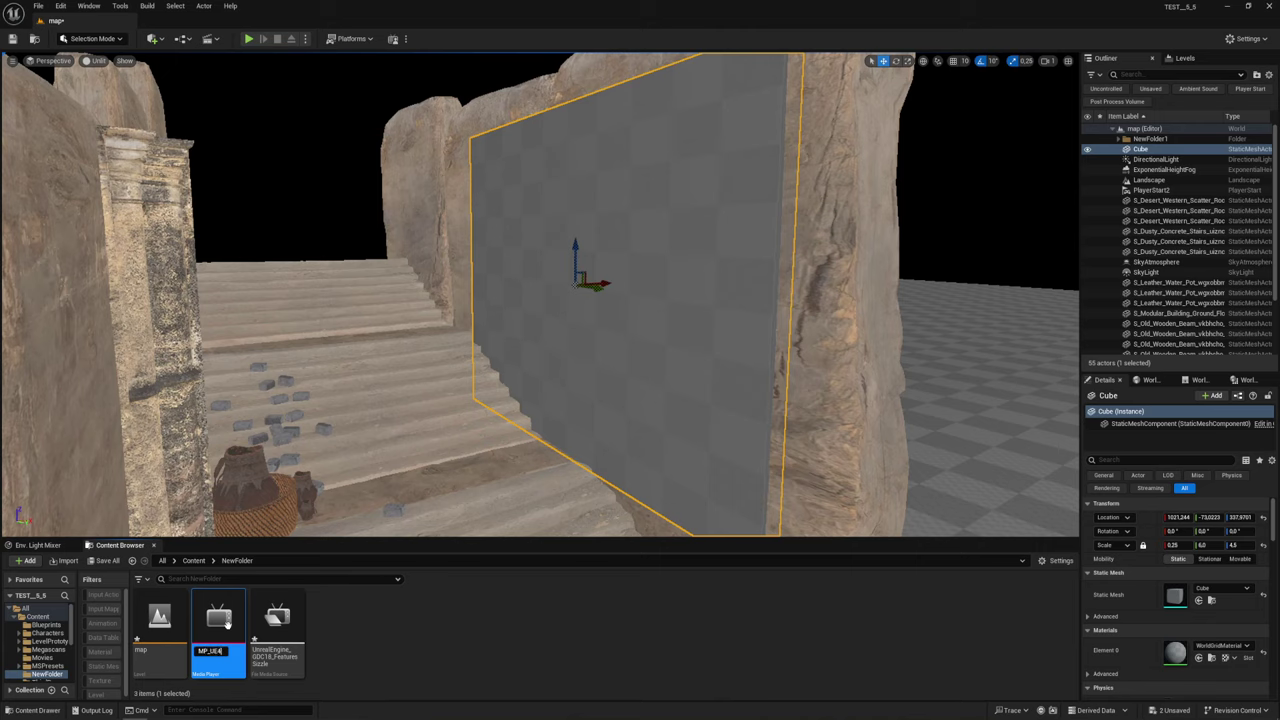
{"action": "key", "text": "Return"}
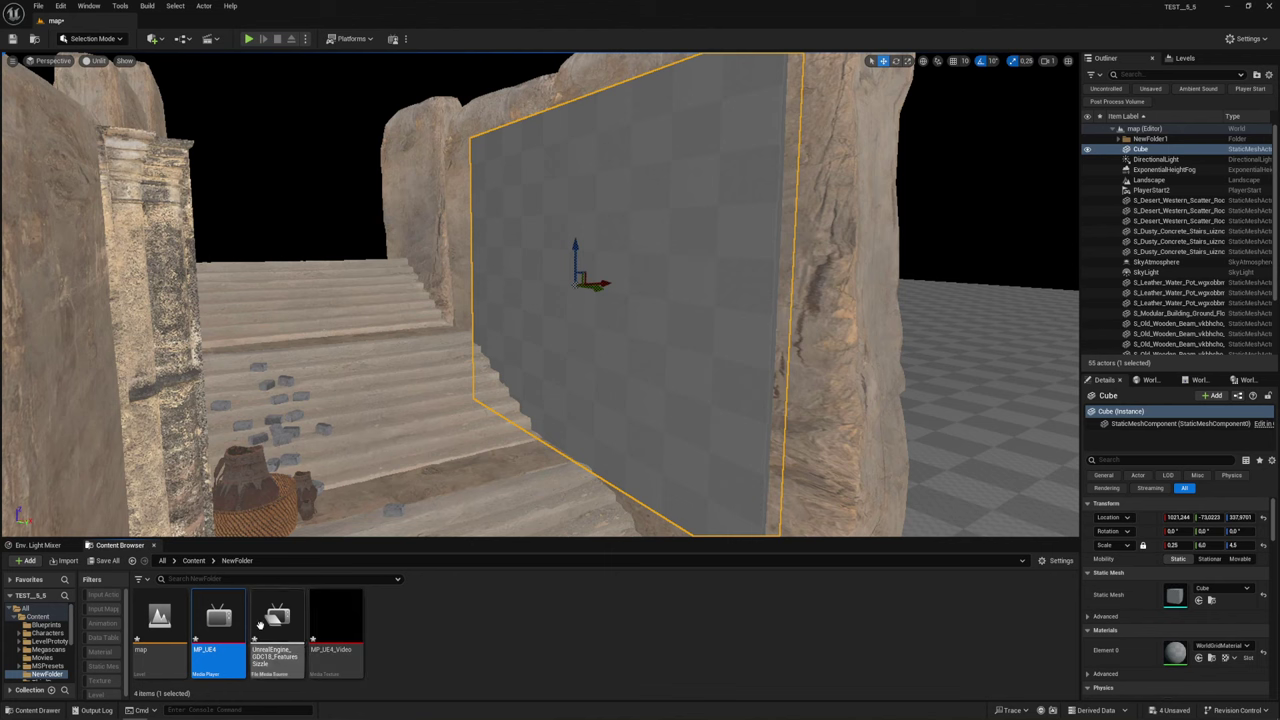
{"action": "double_click", "coordinate": [231, 617]}
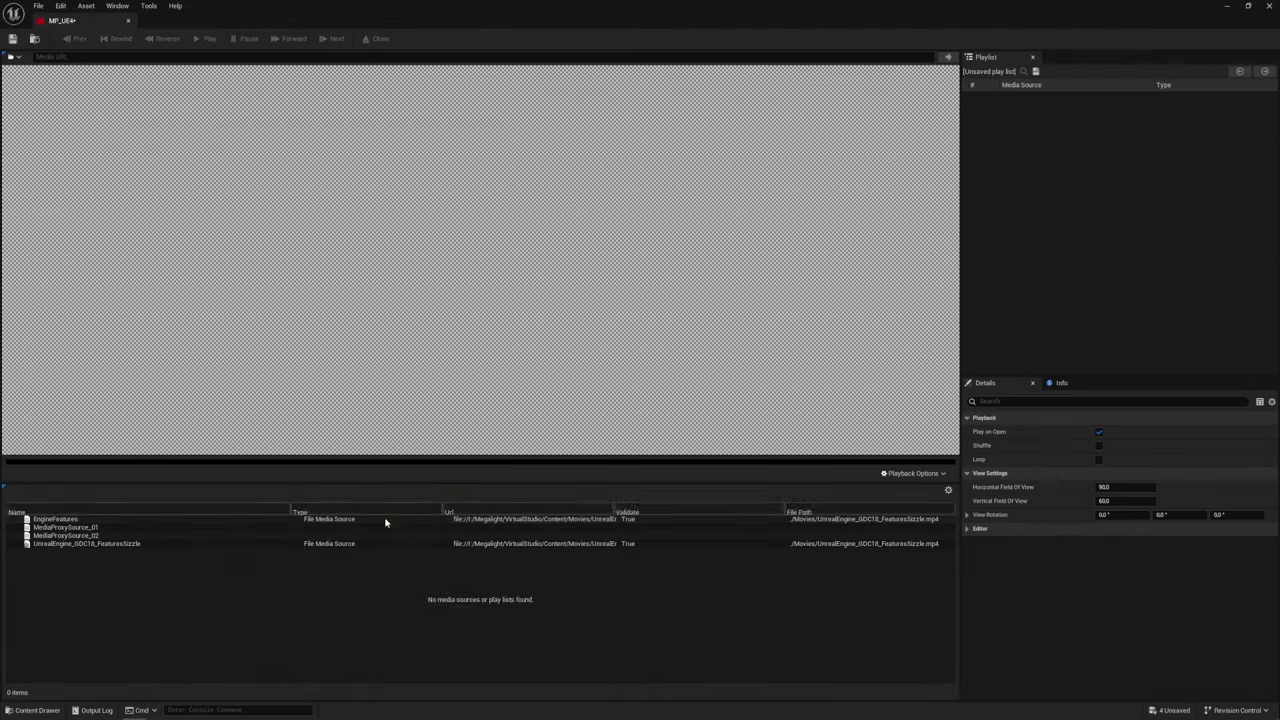
Load UnrealEngine_GDC18_FeaturesSizzle into the MP_UE4 playlist, play it, then pause the preview
{"action": "left_click", "coordinate": [135, 546]}
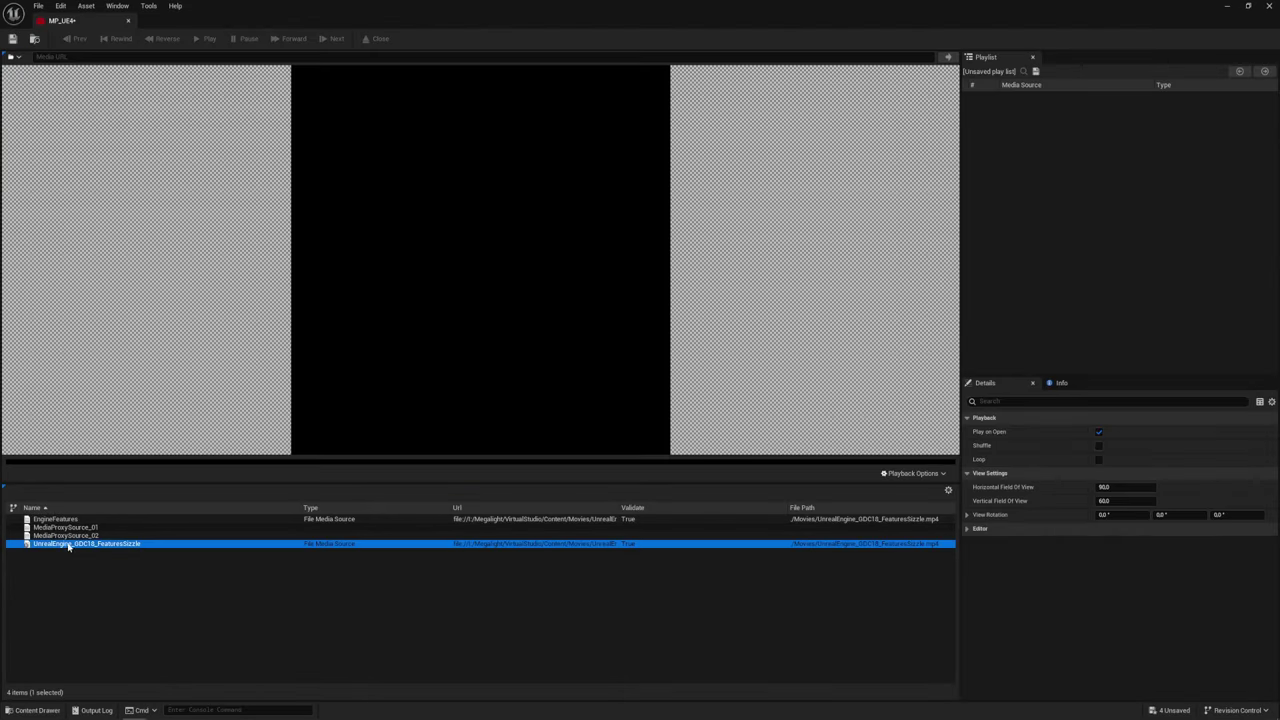
{"action": "double_click", "coordinate": [85, 545]}
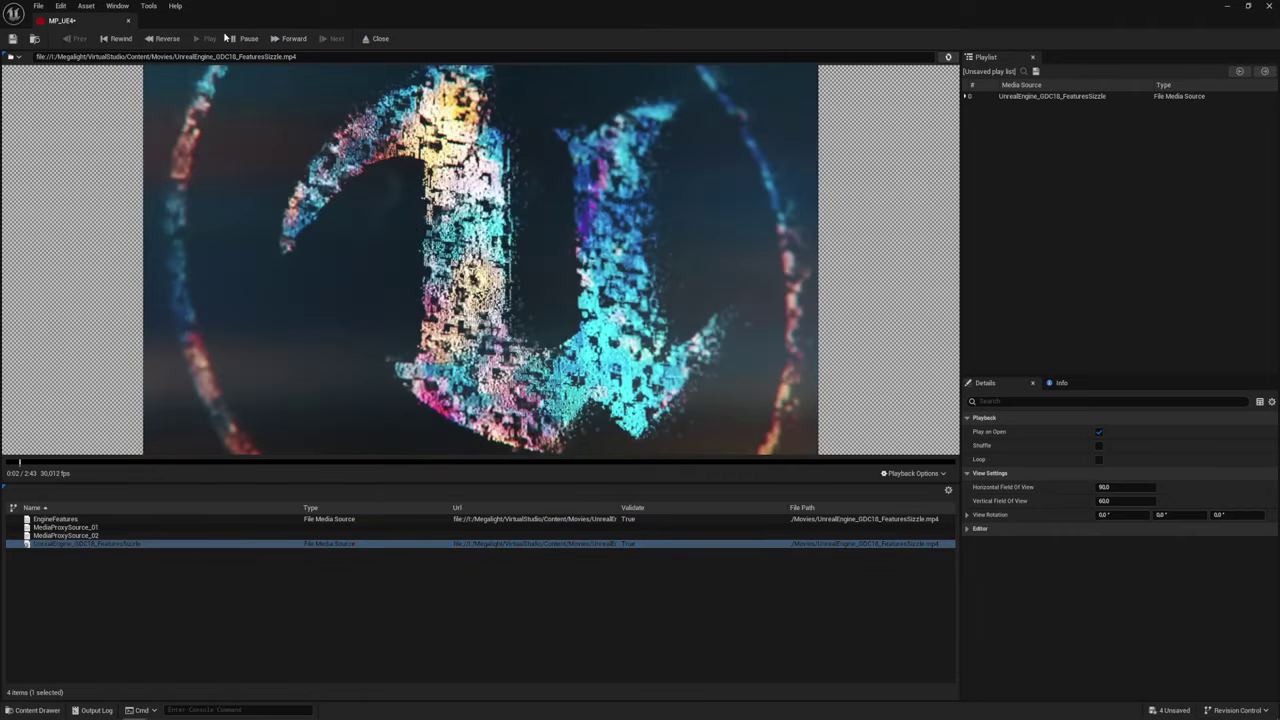
{"action": "left_click", "coordinate": [463, 205]}
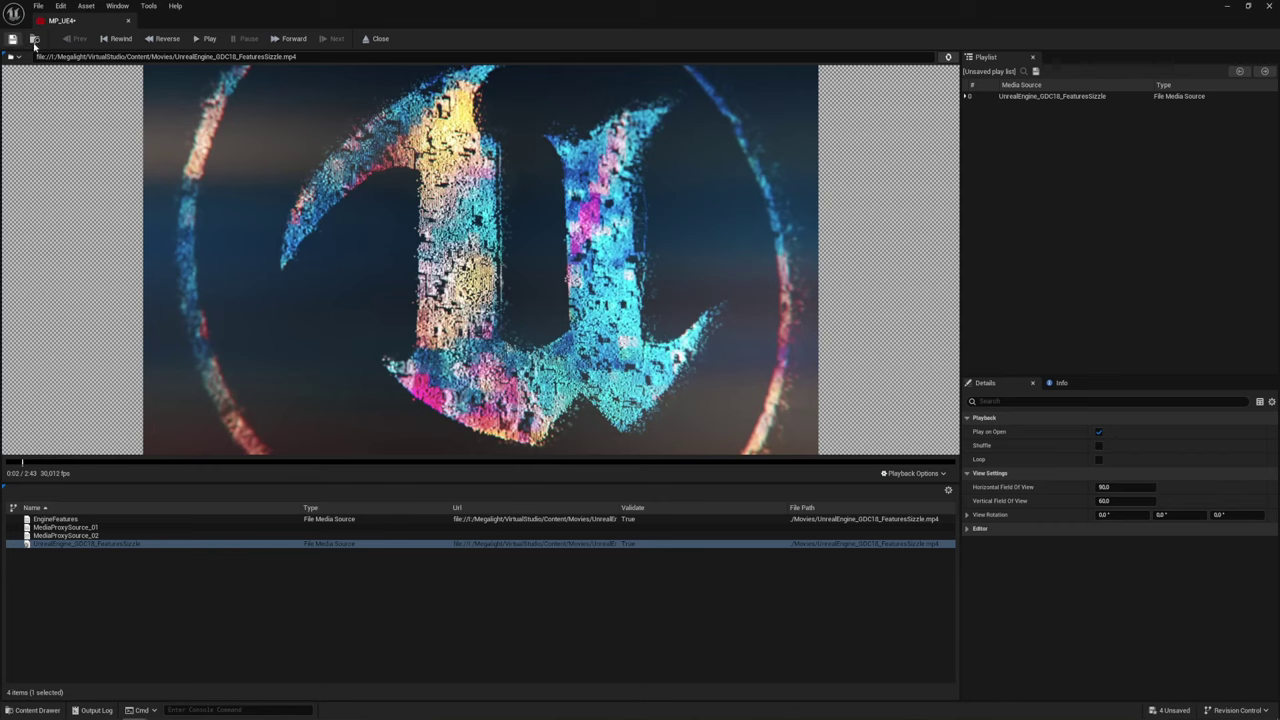
Create material MP_UE4_Video_Mat from the MP_UE4_Video texture and open it in the material editor
{"action": "left_click", "coordinate": [129, 20]}
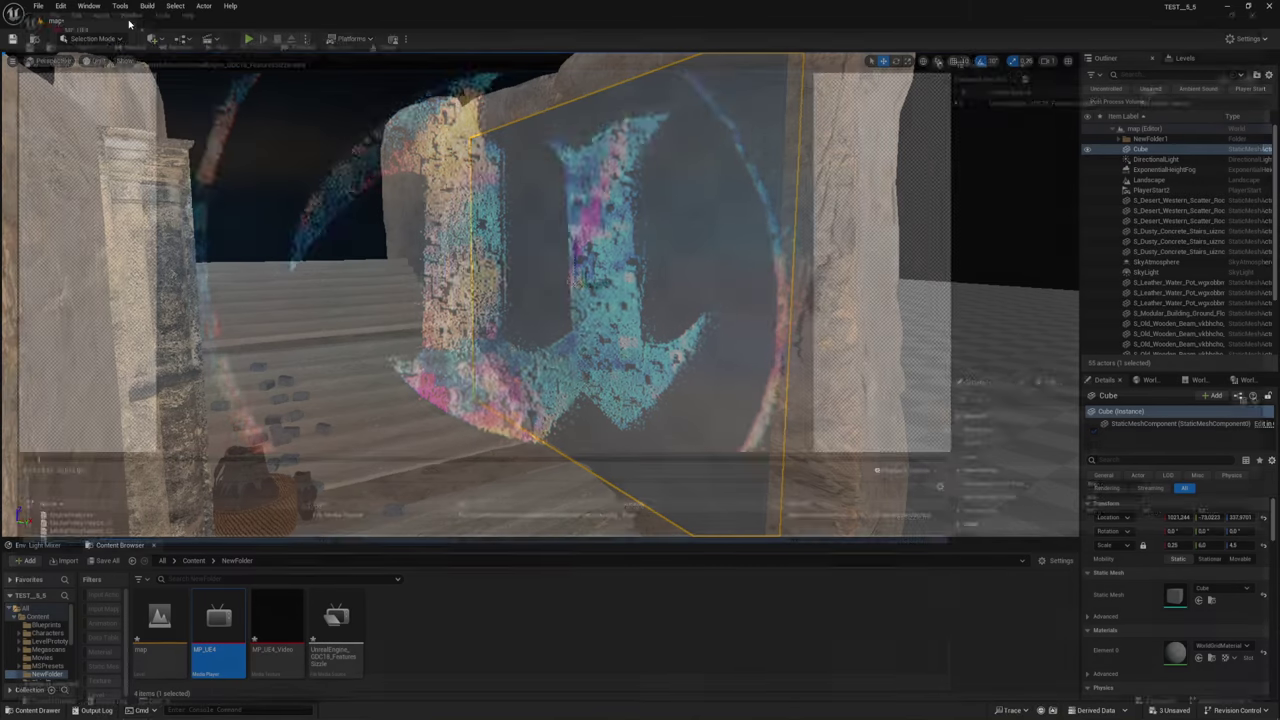
{"action": "mouse_move", "coordinate": [290, 619]}
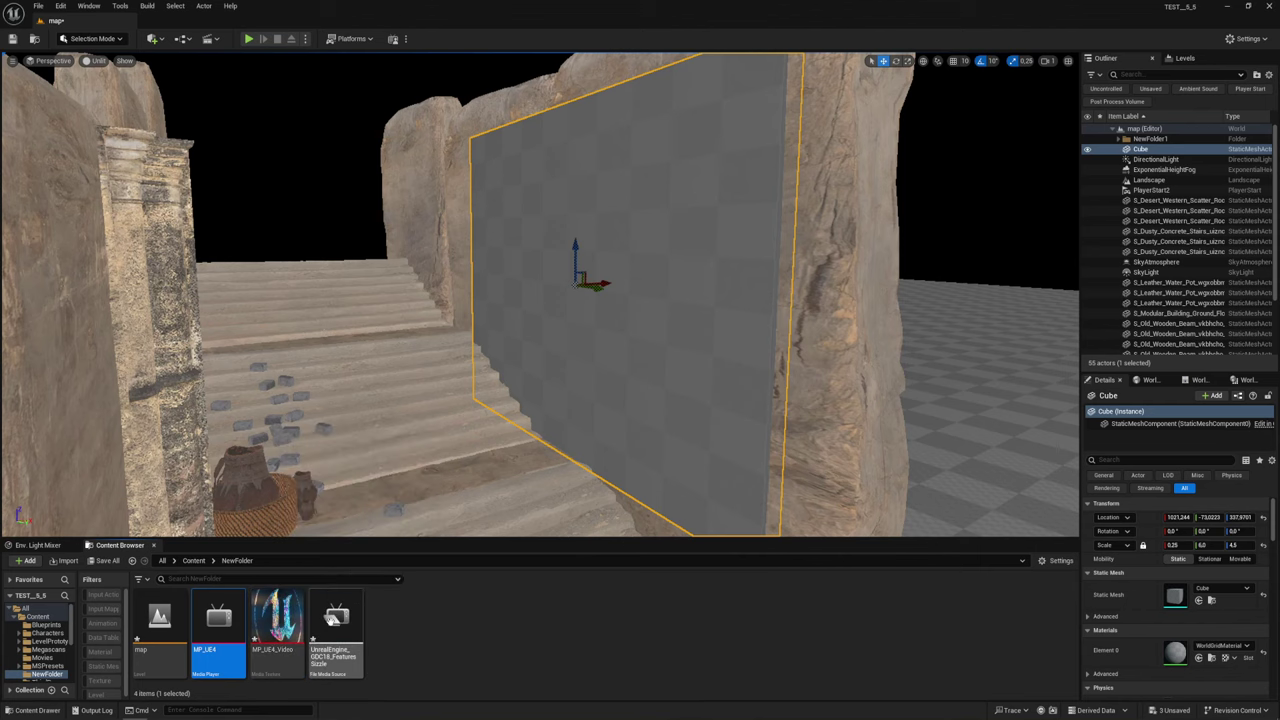
{"action": "mouse_move", "coordinate": [210, 611]}
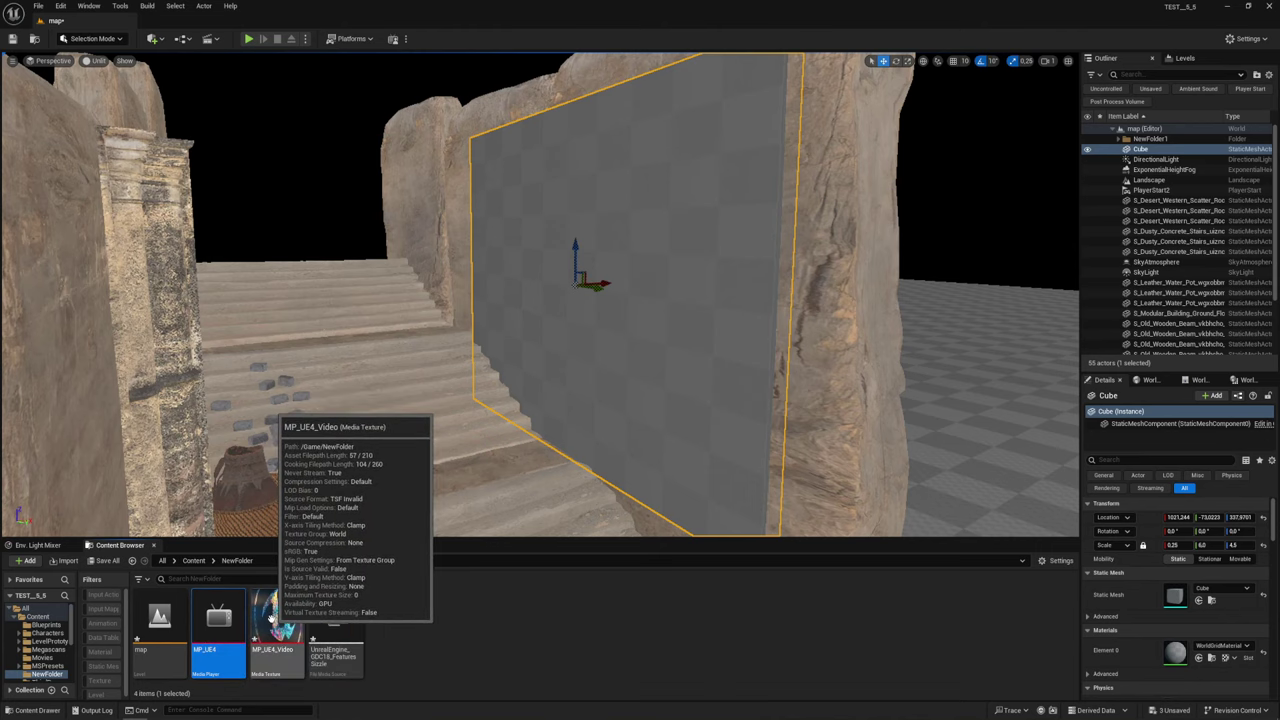
{"action": "right_click", "coordinate": [271, 617]}
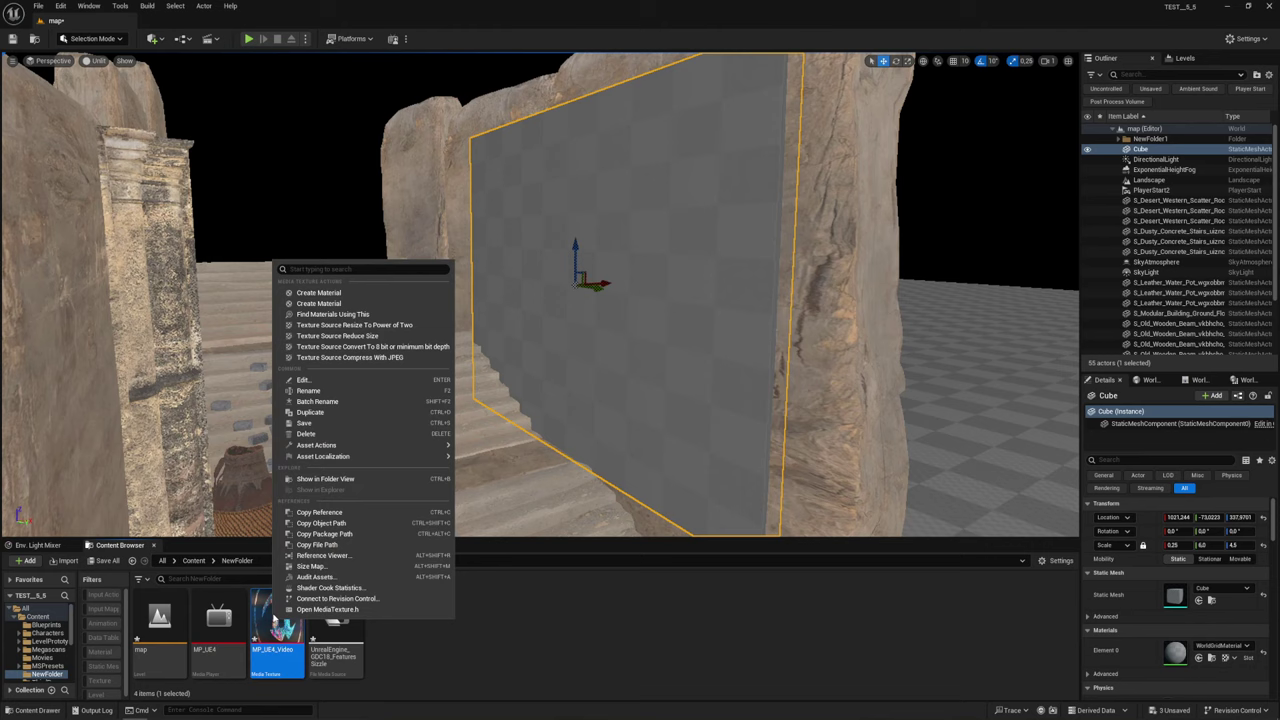
{"action": "left_click", "coordinate": [325, 294]}
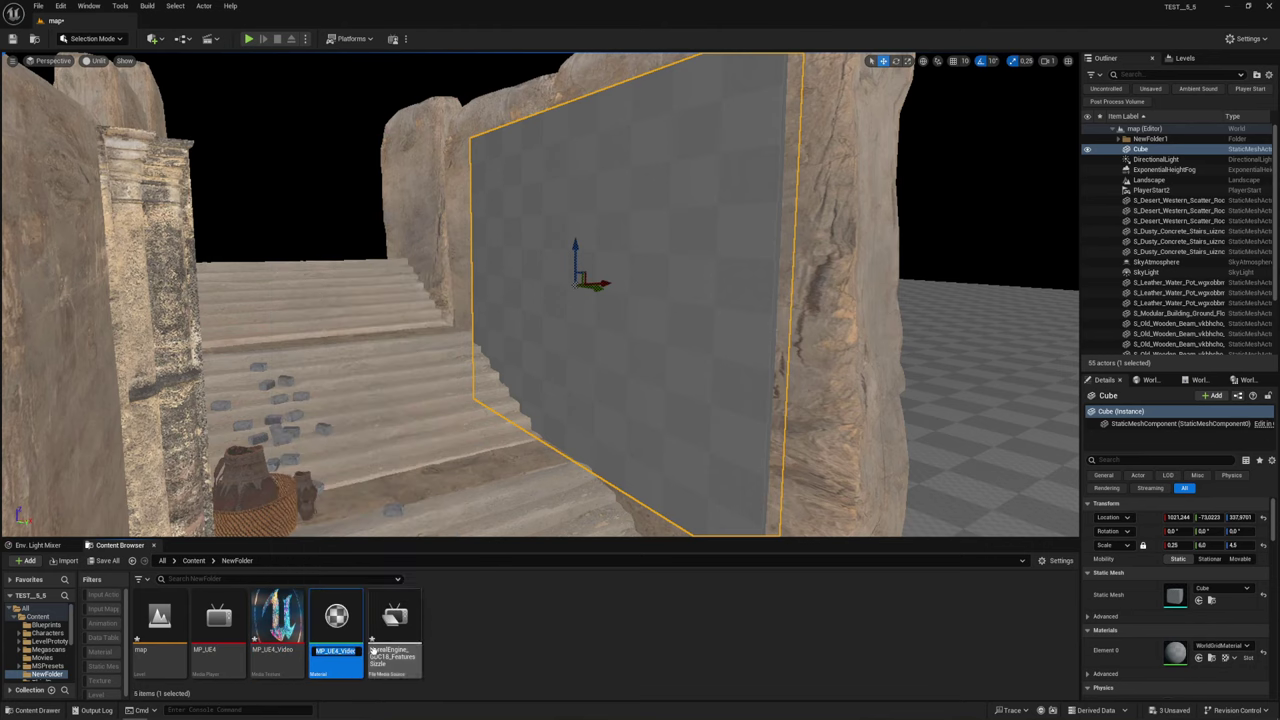
{"action": "key", "text": "Return"}
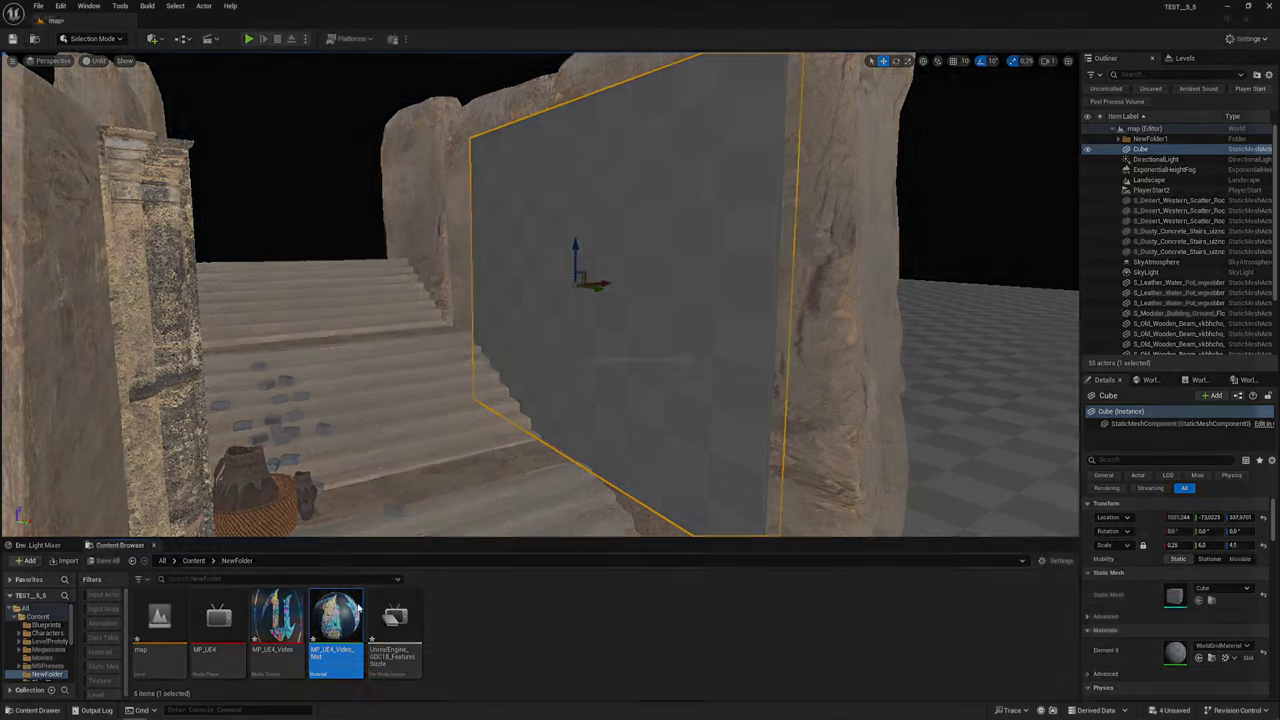
{"action": "double_click", "coordinate": [357, 608]}
{"action": "right_click_drag", "start_coordinate": [600, 386], "coordinate": [843, 391]}
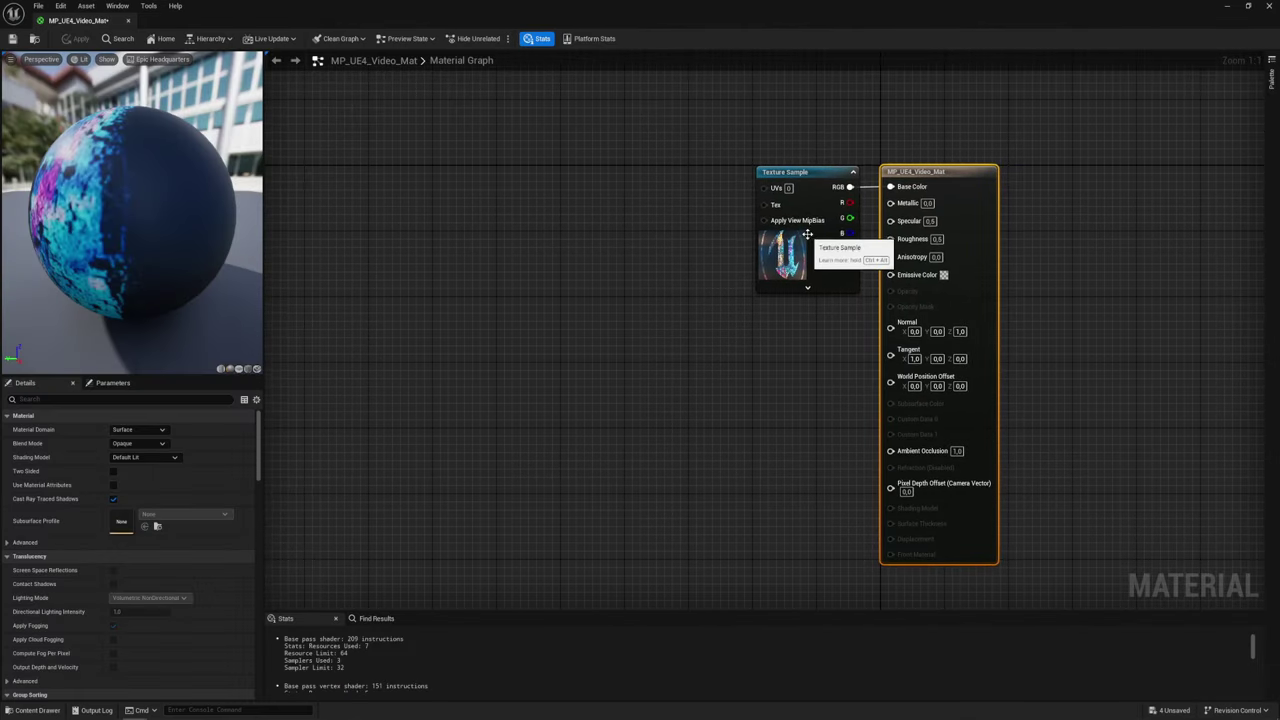
Add a Multiply node taking the video RGB into A and feeding Emissive Color
{"action": "left_click_drag", "start_coordinate": [795, 172], "coordinate": [518, 172]}
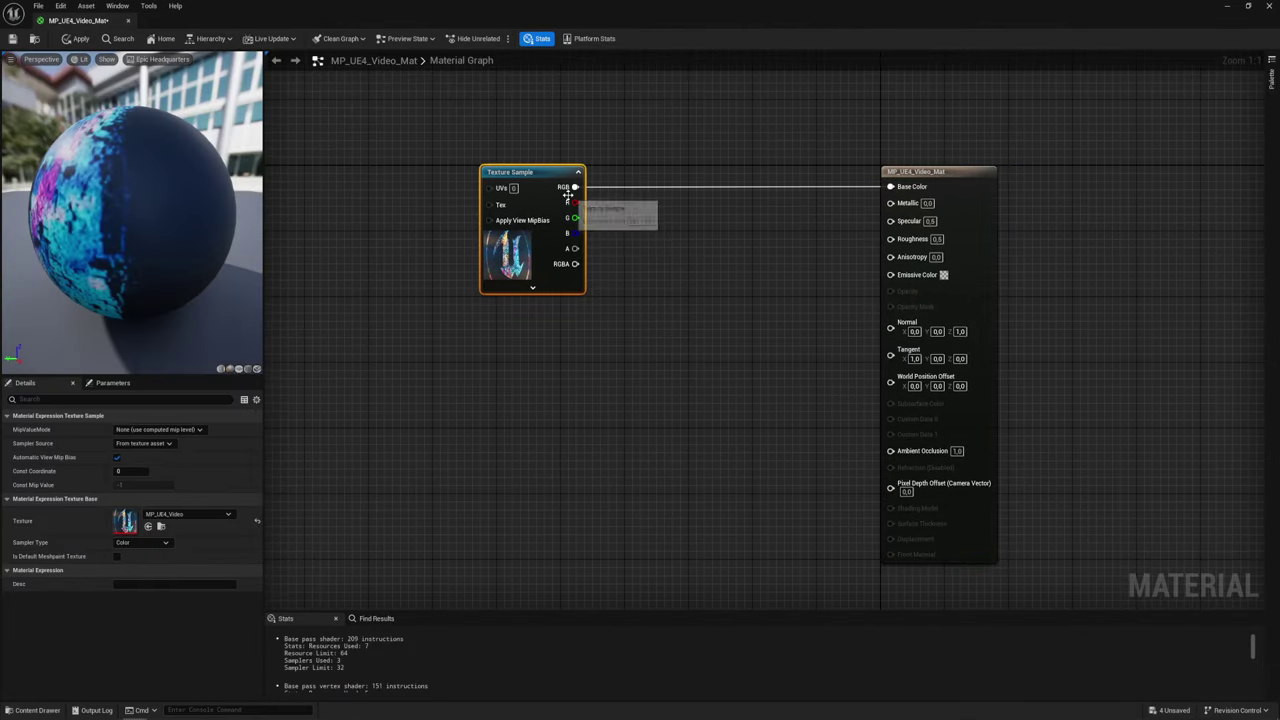
{"action": "right_click", "coordinate": [732, 211]}
{"action": "type", "text": "mul"}
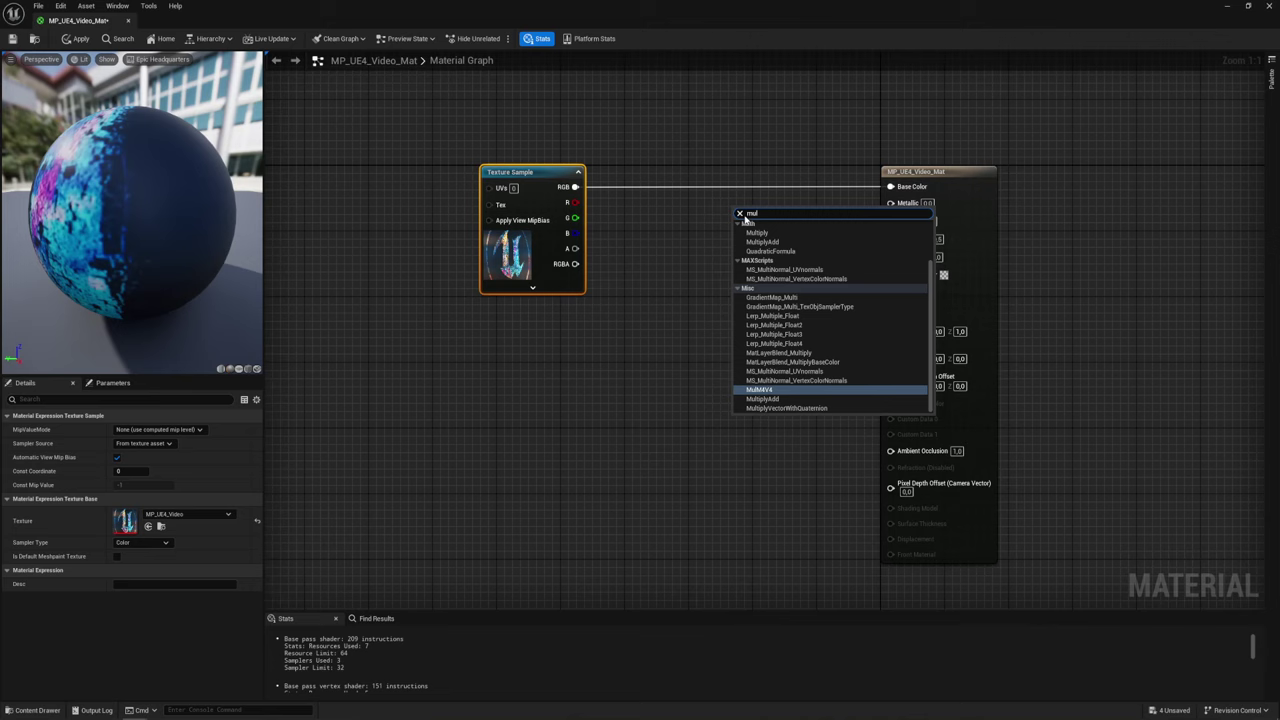
{"action": "left_click", "coordinate": [757, 233]}
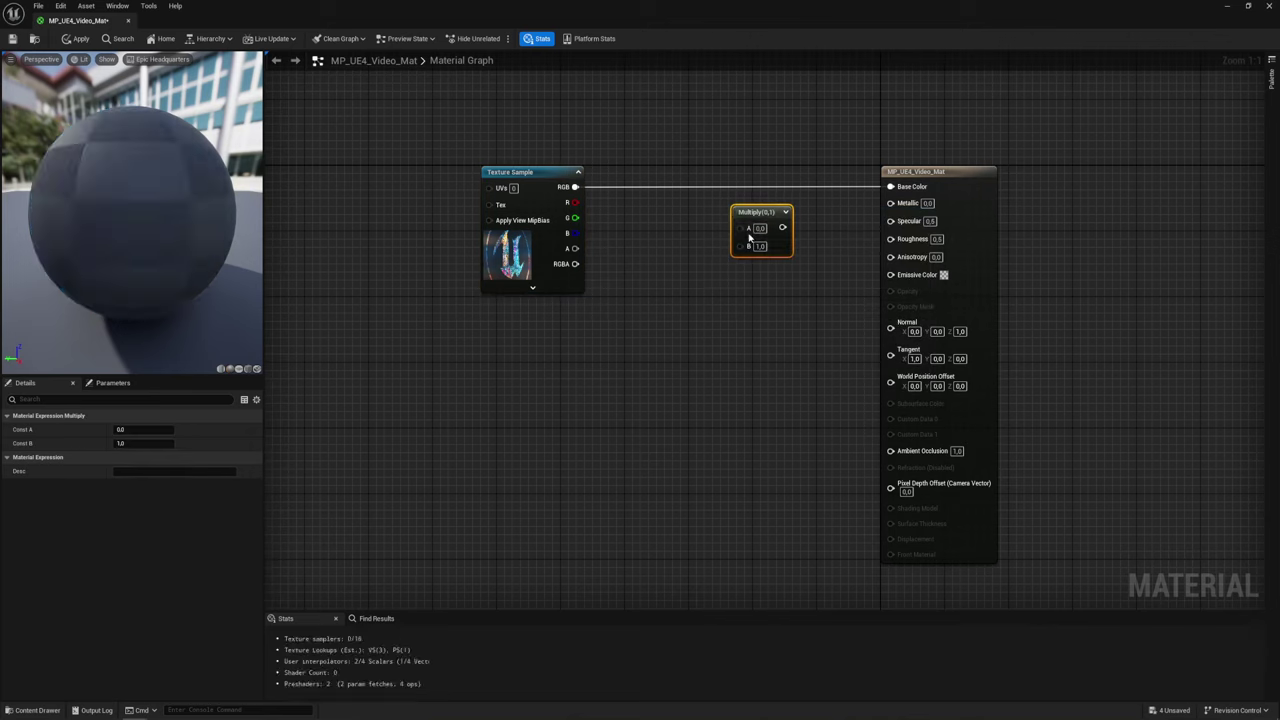
{"action": "left_click_drag", "start_coordinate": [782, 227], "coordinate": [890, 274]}
{"action": "left_click_drag", "start_coordinate": [740, 228], "coordinate": [575, 187]}
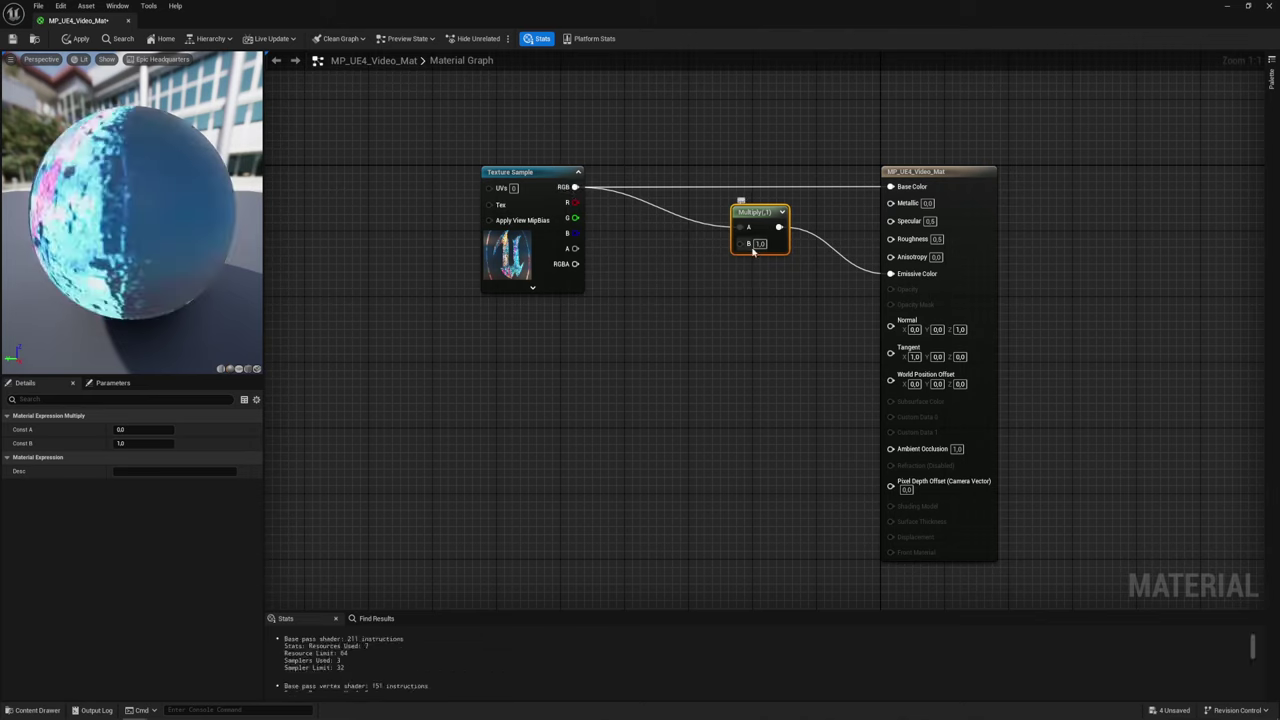
{"action": "left_click_drag", "start_coordinate": [758, 214], "coordinate": [755, 223]}
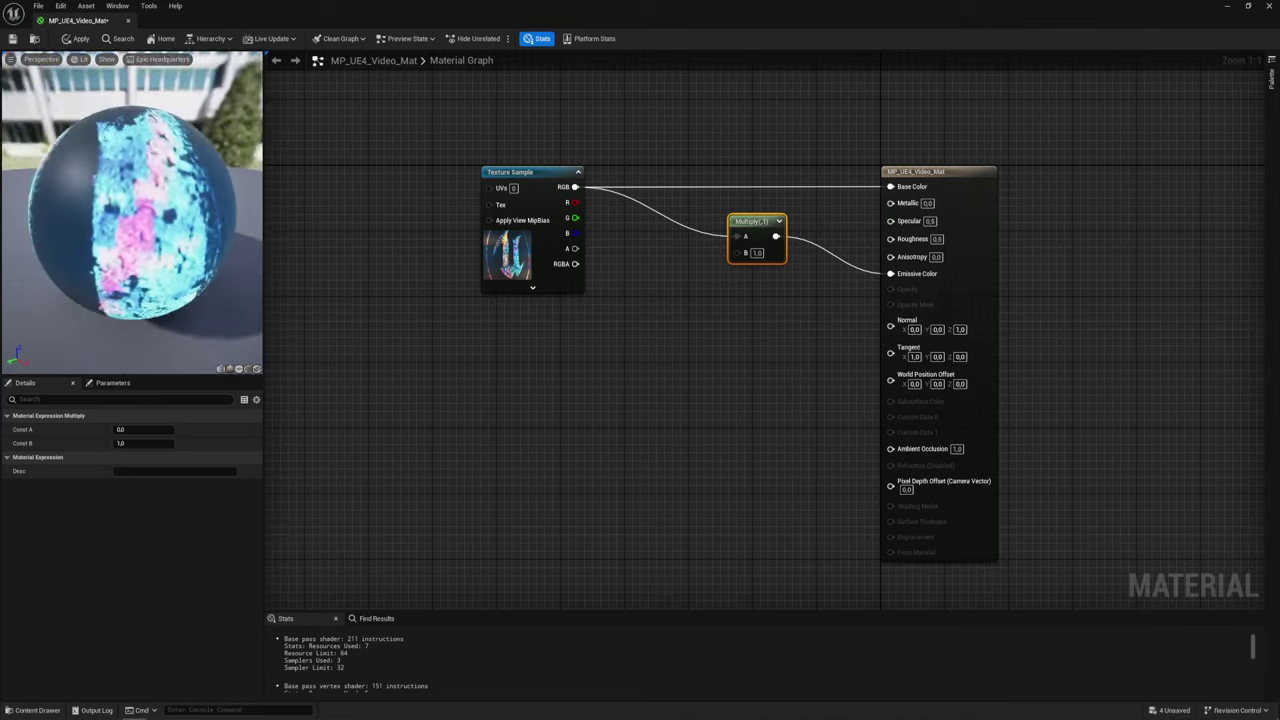
Apply the MP_UE4_Video_Mat changes and close the material editor
{"action": "left_click_drag", "start_coordinate": [130, 188], "coordinate": [170, 190]}
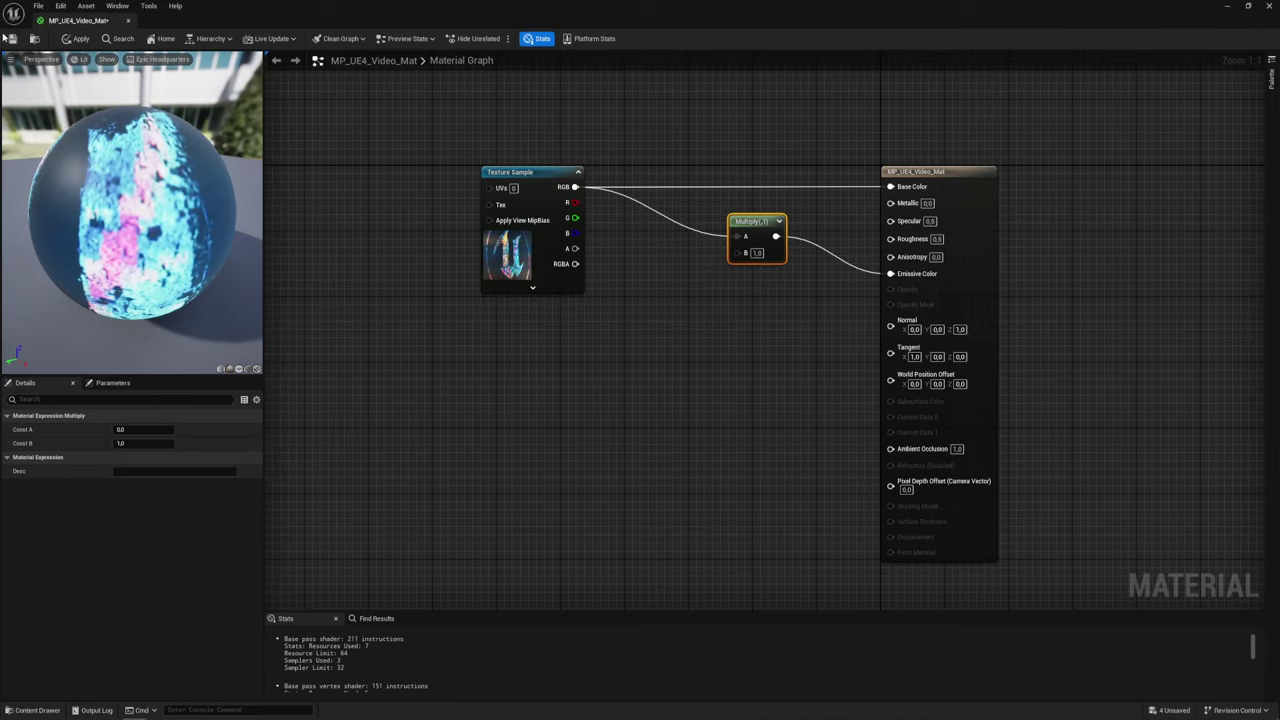
{"action": "left_click", "coordinate": [78, 38]}
{"action": "left_click_drag", "start_coordinate": [545, 130], "coordinate": [890, 200]}
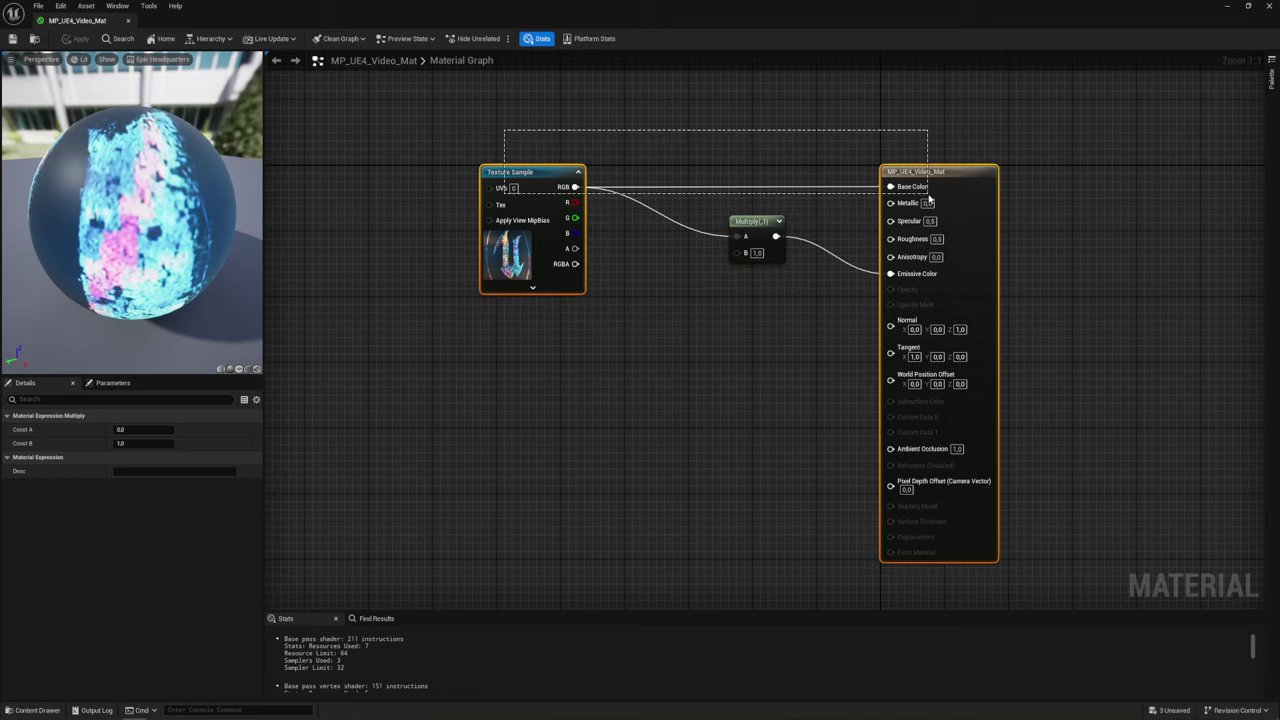
{"action": "left_click", "coordinate": [126, 22]}
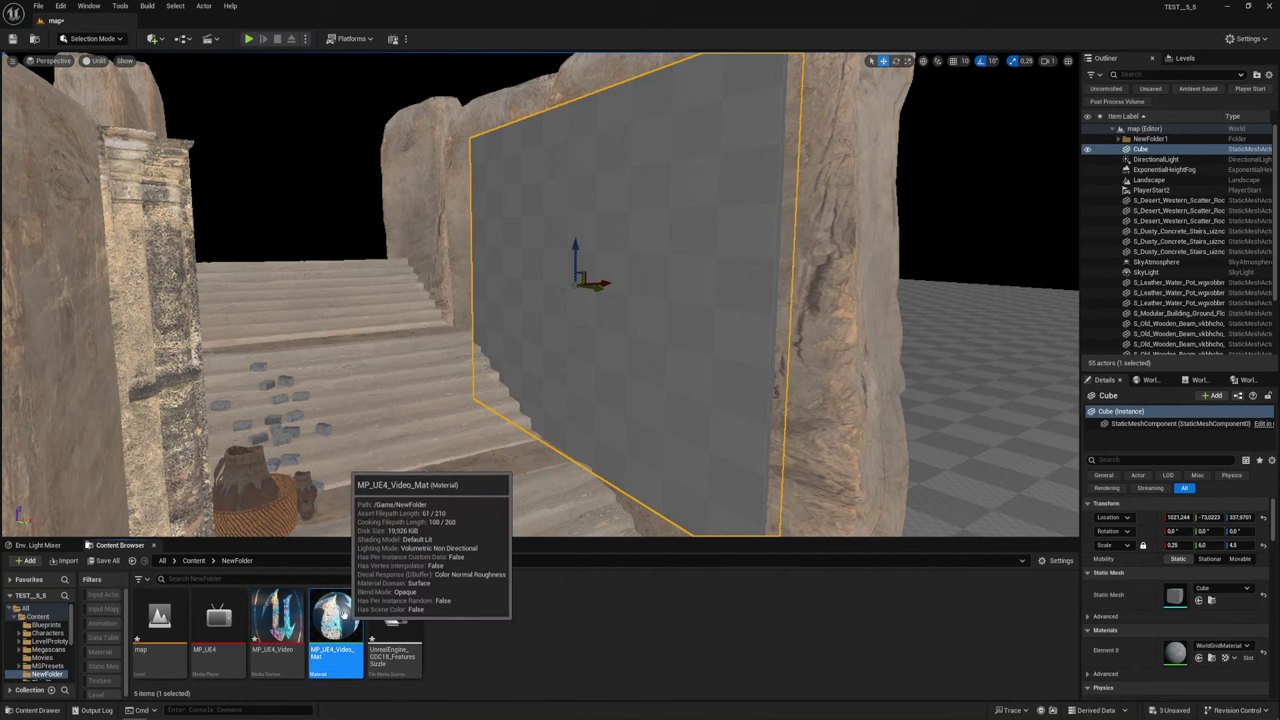
Put MP_UE4_Video_Mat on the wall cube and play the level to watch the video
{"action": "left_click_drag", "start_coordinate": [336, 625], "coordinate": [650, 255]}
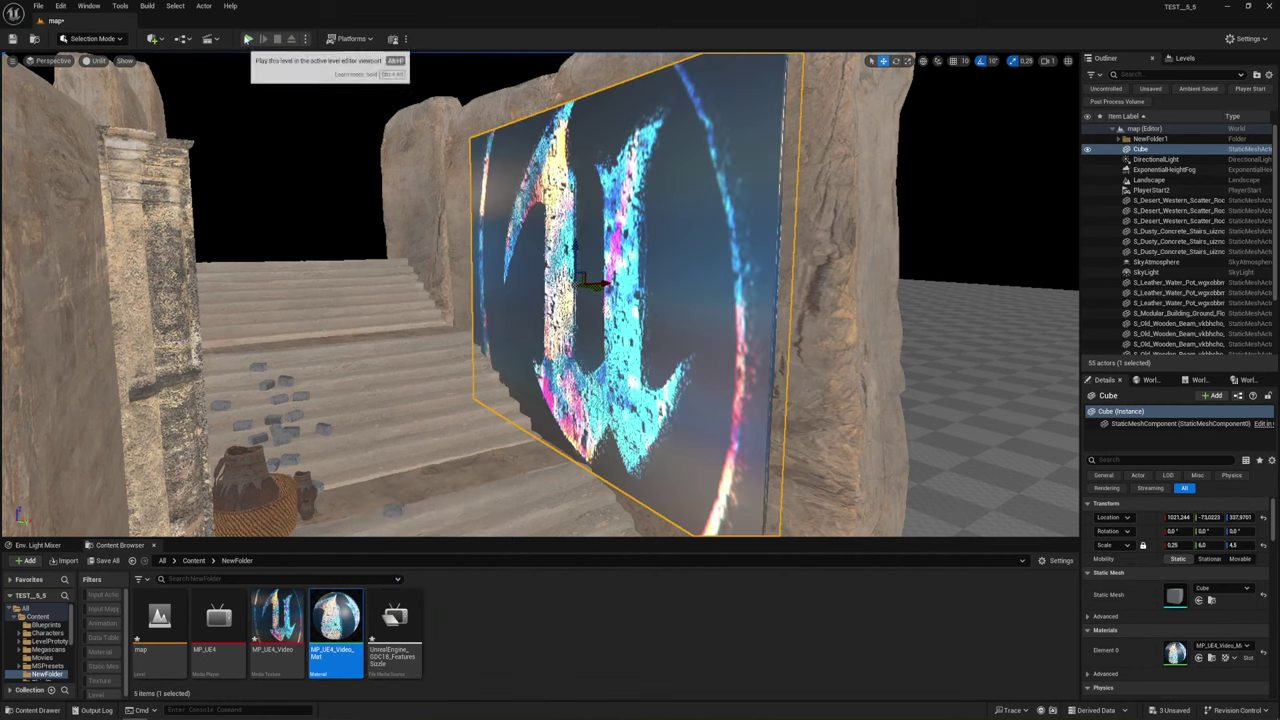
{"action": "left_click", "coordinate": [248, 38]}
{"action": "left_click", "coordinate": [440, 181]}
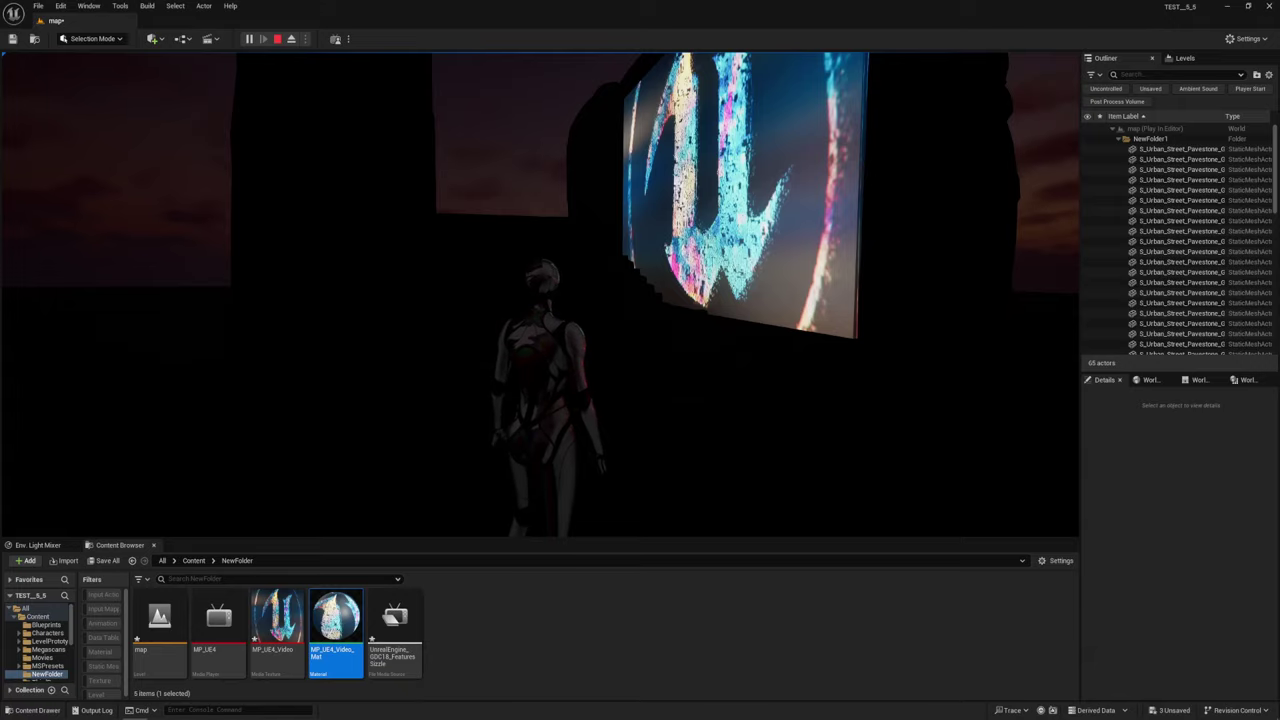
Stop the play session, frame the video screen cube, and save all unsaved assets
{"action": "key", "text": "Escape"}
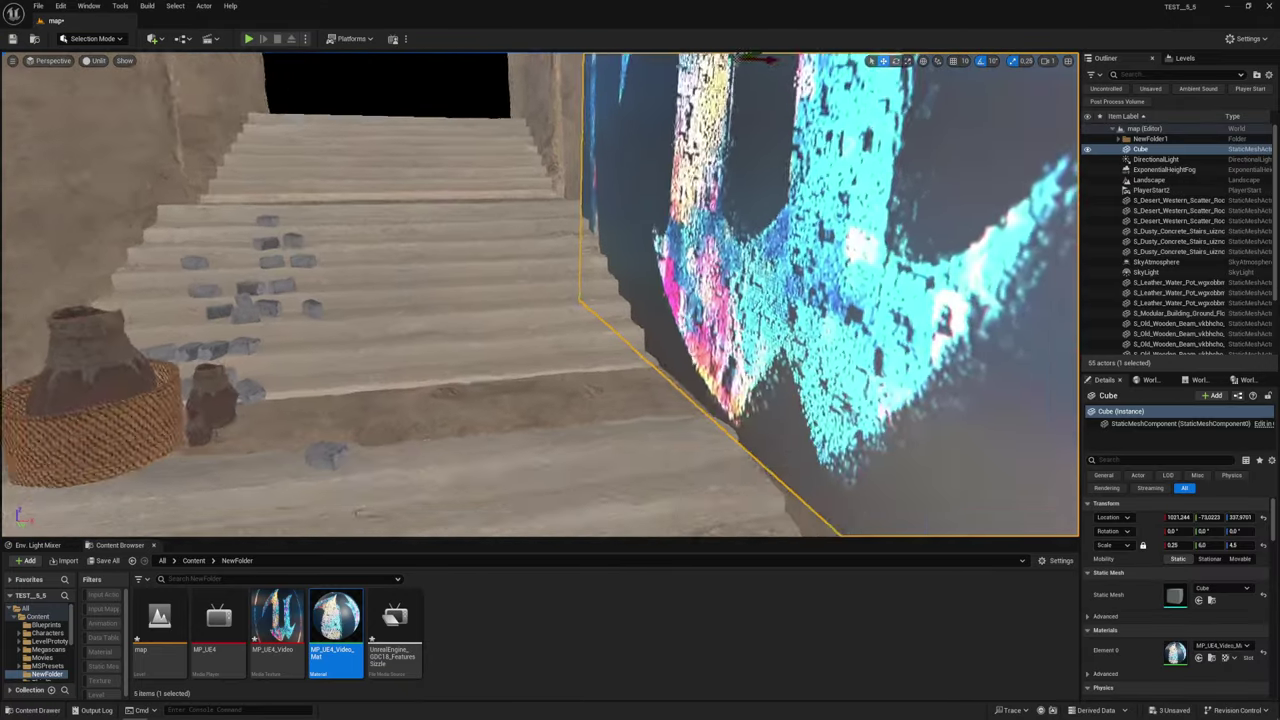
{"action": "key", "text": "f"}
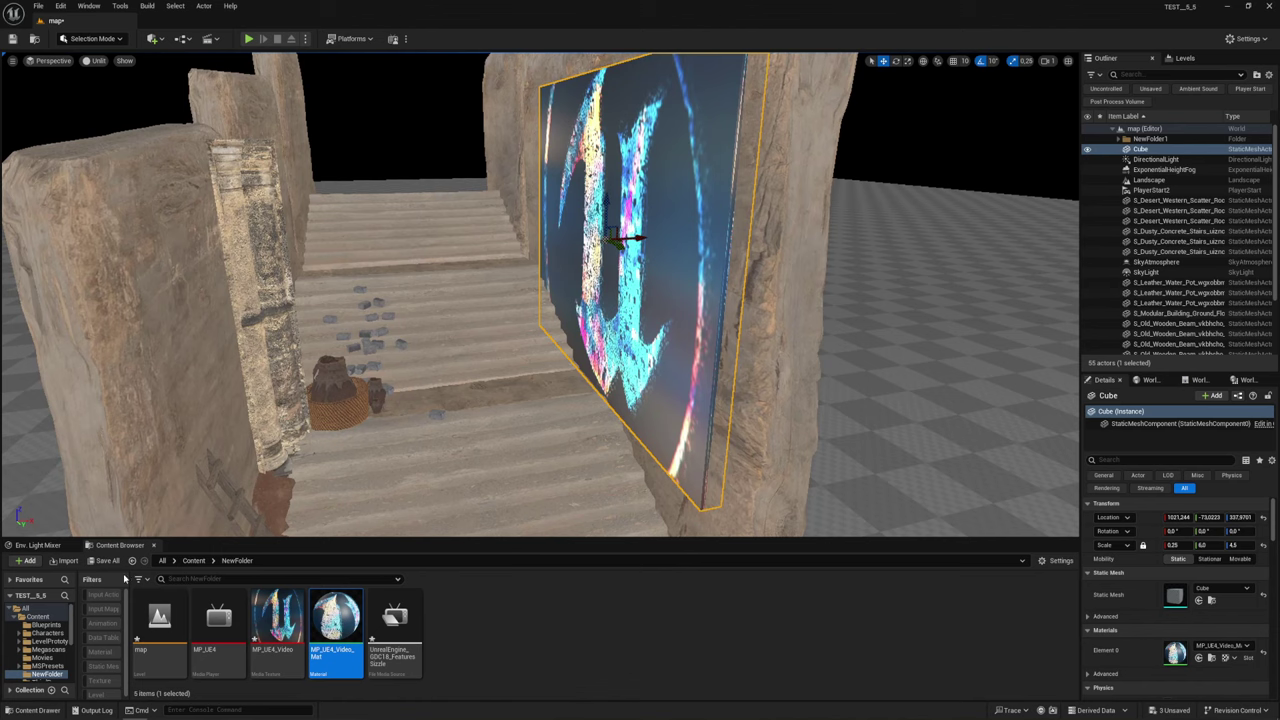
{"action": "left_click", "coordinate": [104, 560]}
{"action": "left_click", "coordinate": [733, 481]}
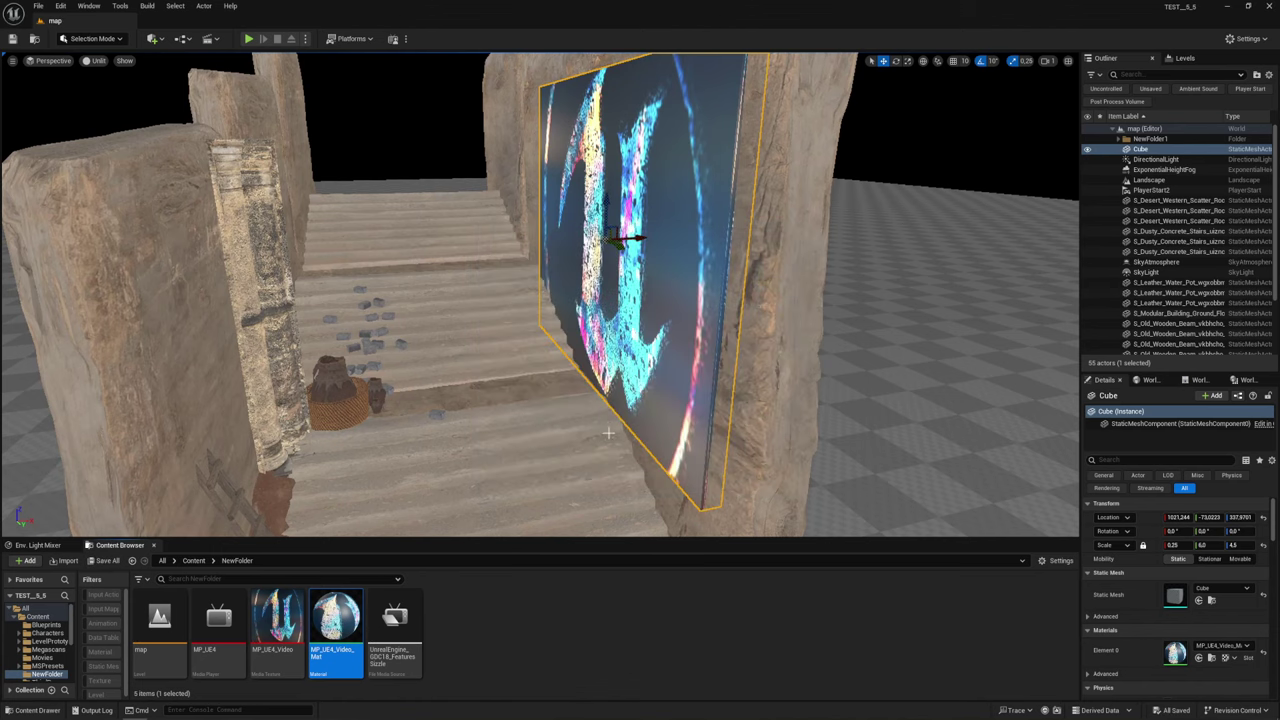
{"action": "left_click_drag", "start_coordinate": [563, 431], "coordinate": [640, 420], "text": "alt"}
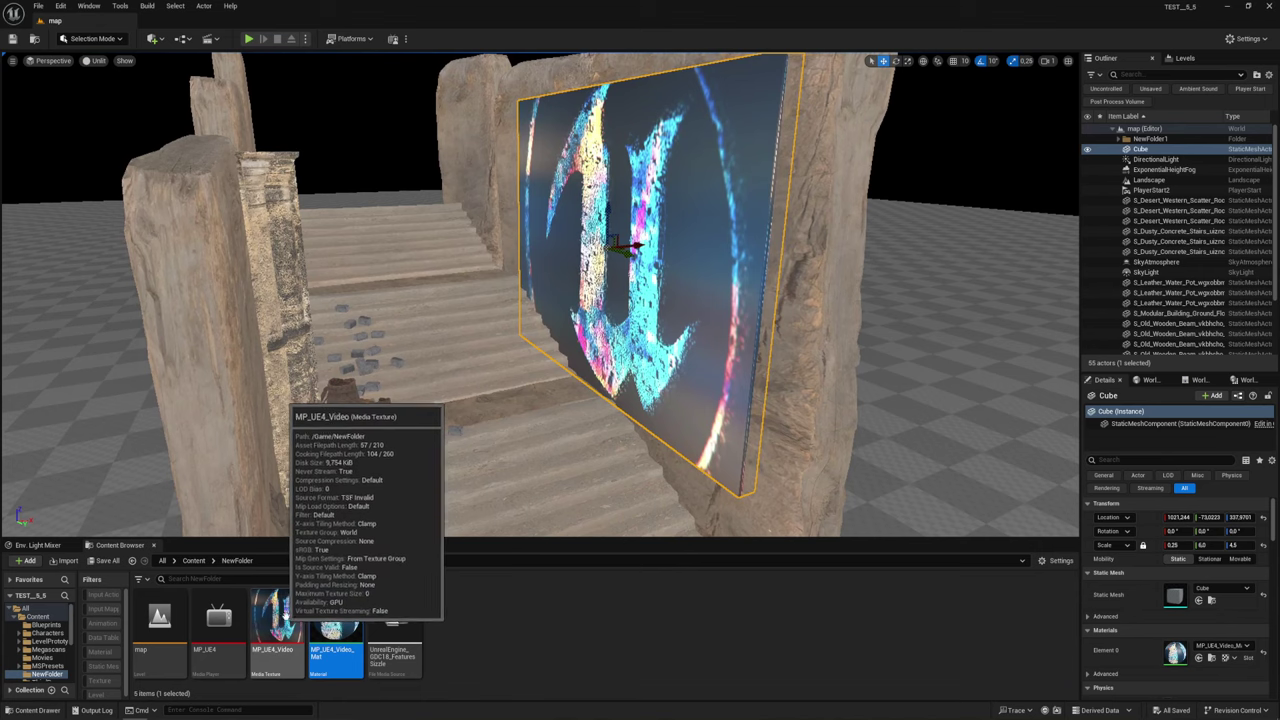
{"action": "mouse_move", "coordinate": [290, 613]}
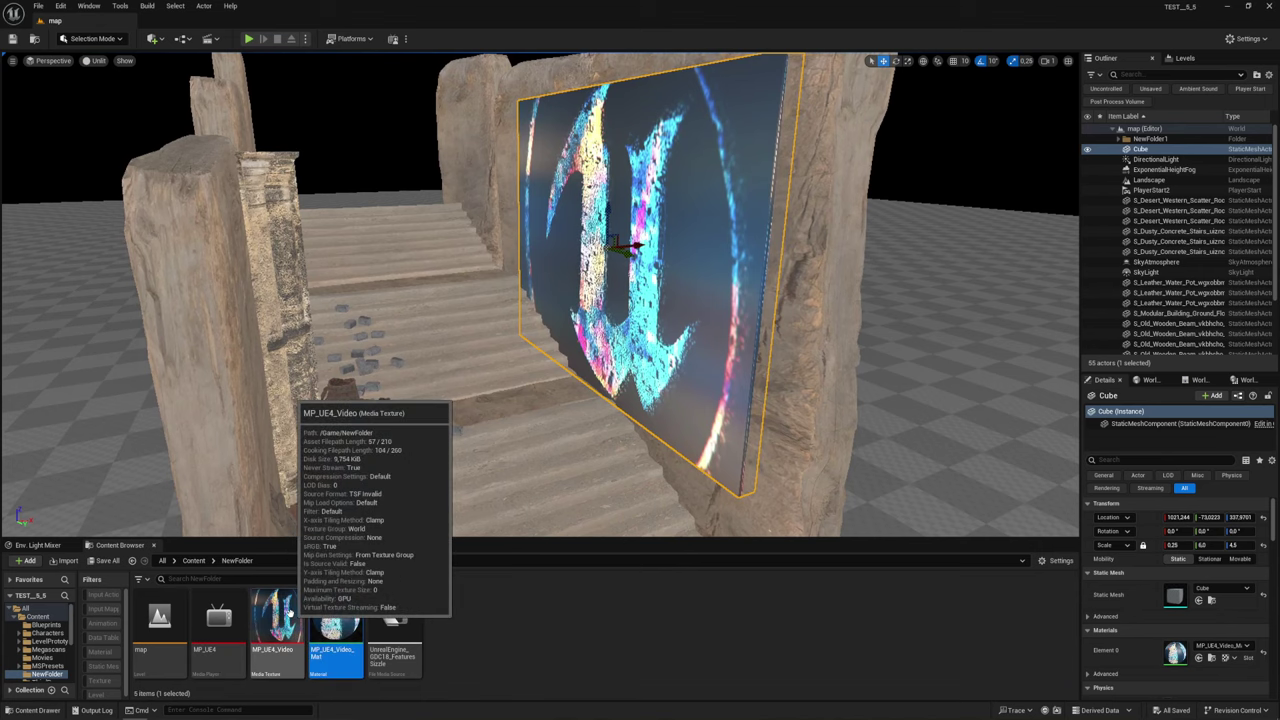
{"action": "double_click", "coordinate": [288, 613]}
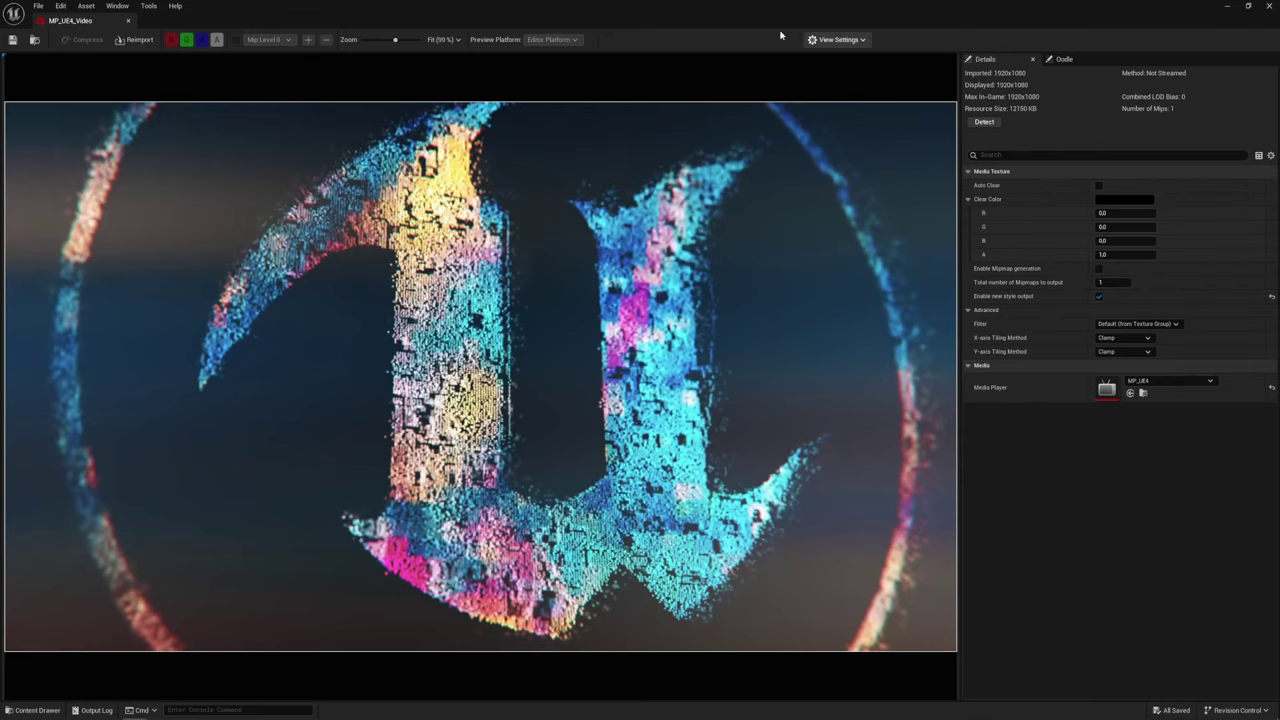
{"action": "left_click", "coordinate": [128, 21]}
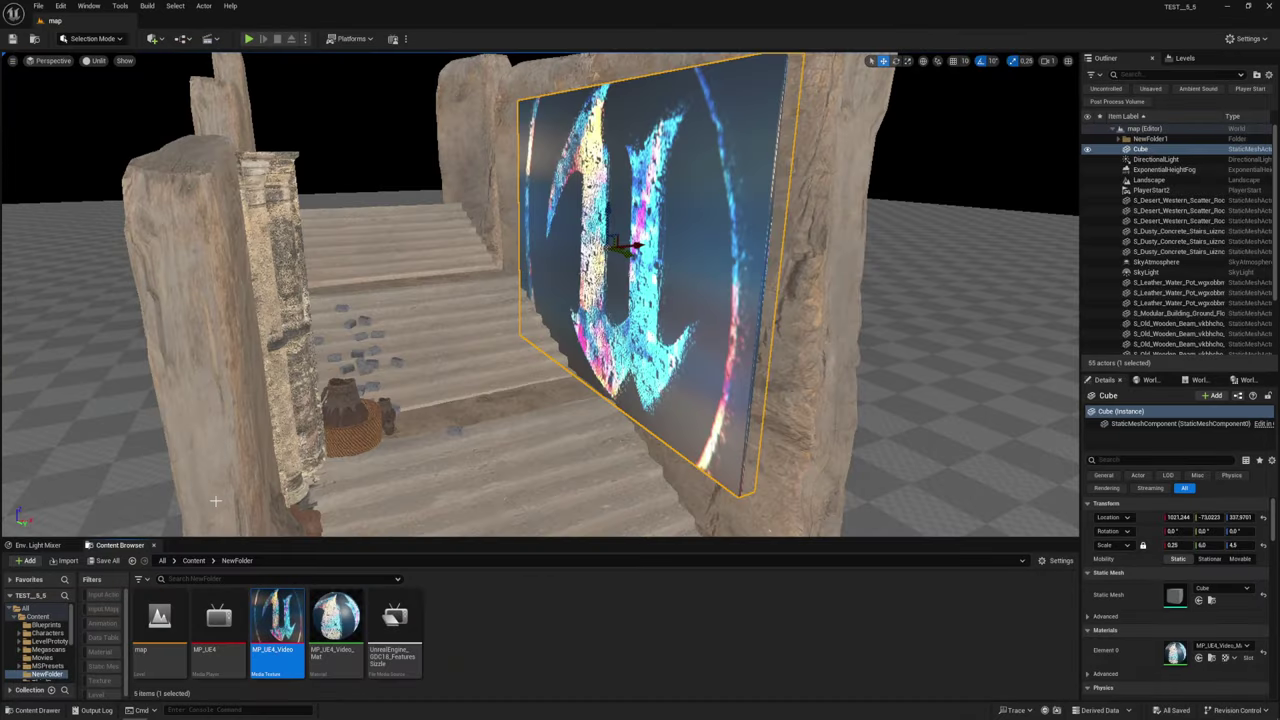
Turn on Loop for MP_UE4's FeaturesSizzle source and save the media player
{"action": "double_click", "coordinate": [220, 615]}
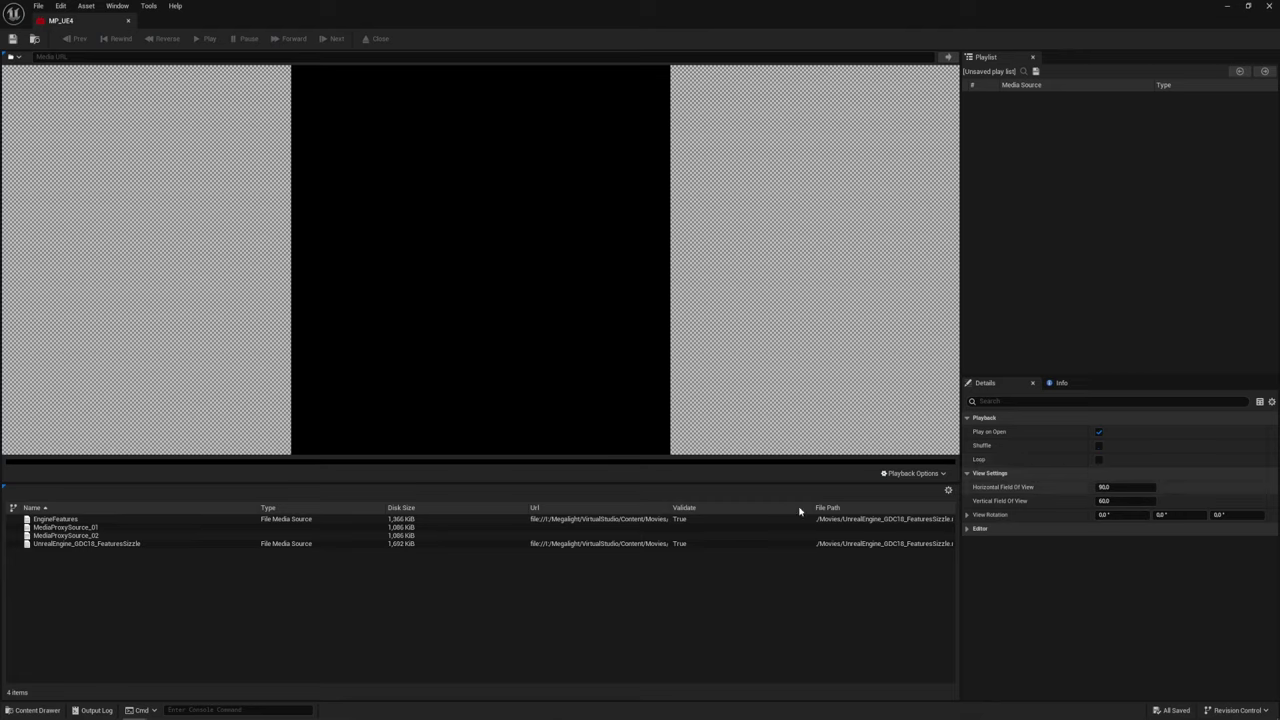
{"action": "left_click", "coordinate": [143, 545]}
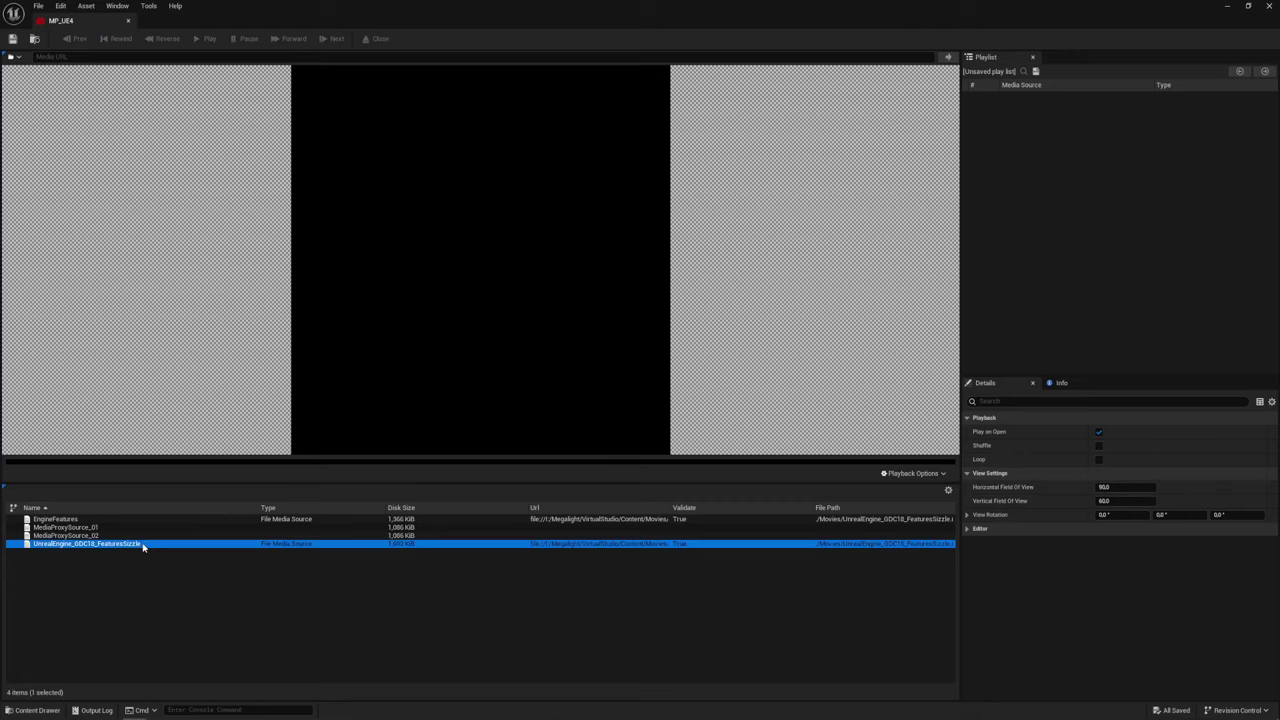
{"action": "left_click", "coordinate": [1099, 459]}
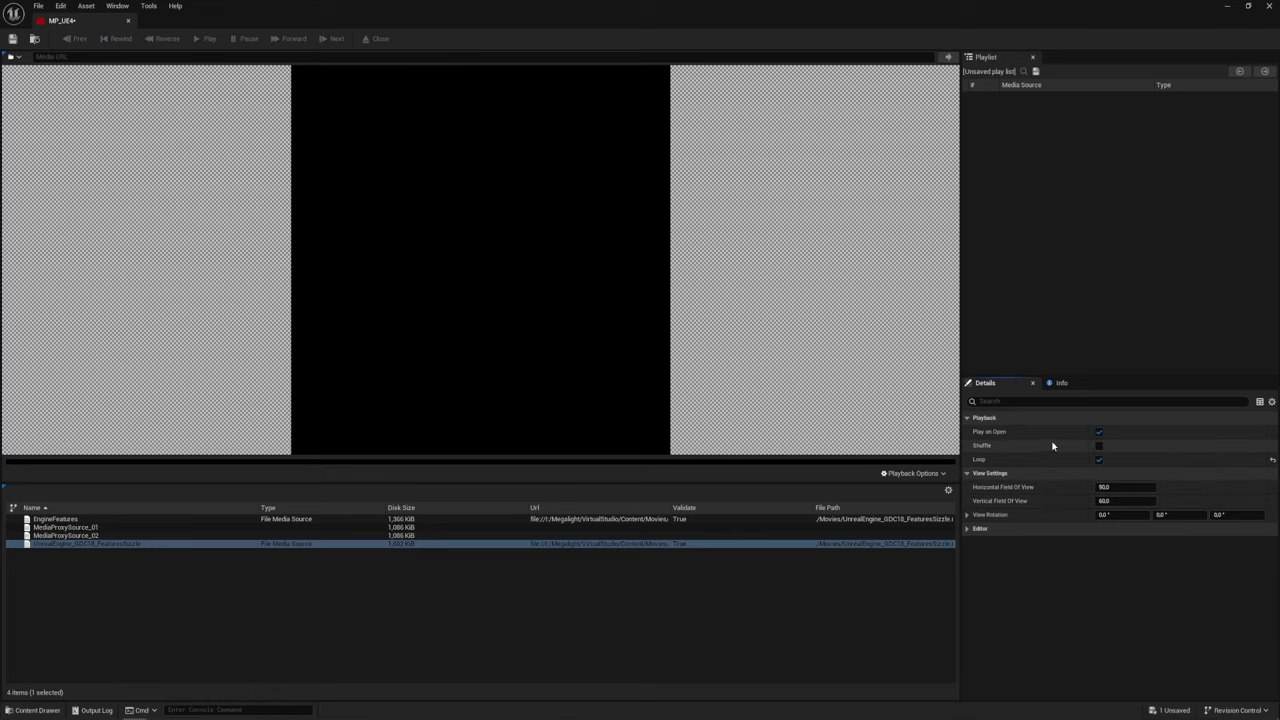
{"action": "left_click", "coordinate": [12, 38]}
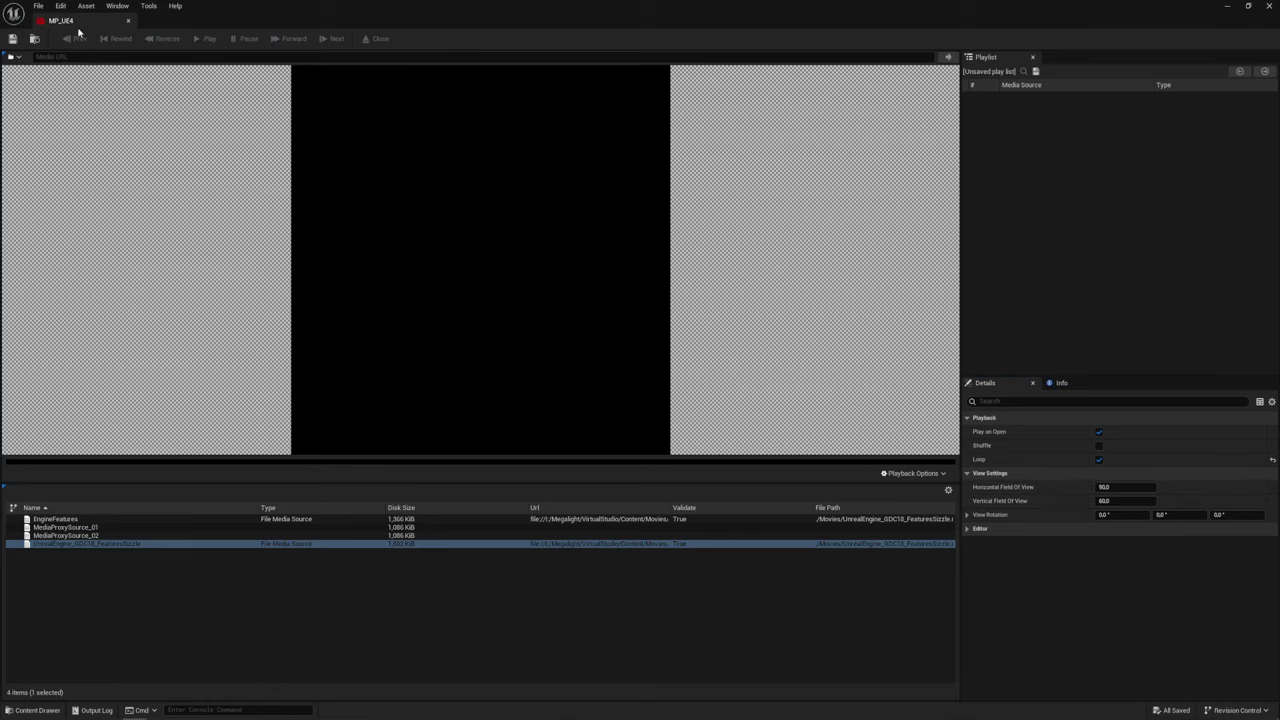
{"action": "left_click", "coordinate": [128, 20]}
{"action": "right_click_drag", "start_coordinate": [269, 87], "coordinate": [441, 388]}
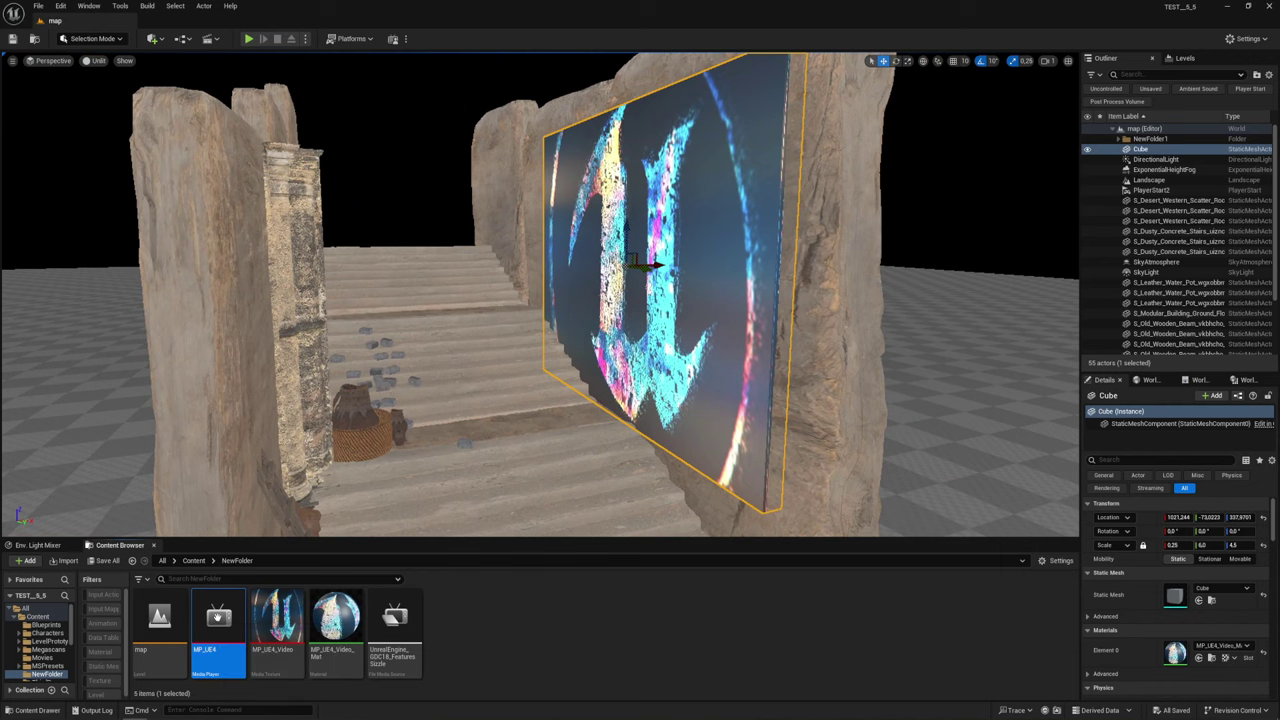
Start the UnrealEngine_GDC18_FeaturesSizzle video in MP_UE4, then run the level in Play In Editor
{"action": "double_click", "coordinate": [217, 617]}
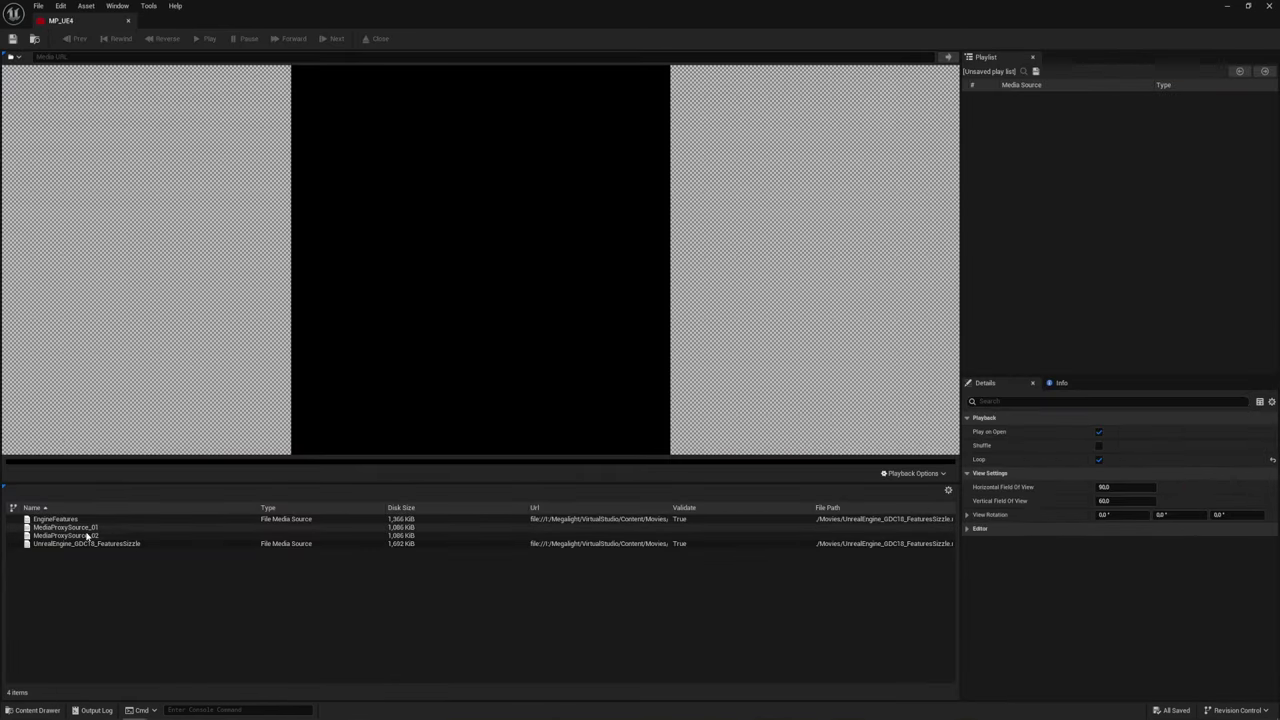
{"action": "double_click", "coordinate": [87, 543]}
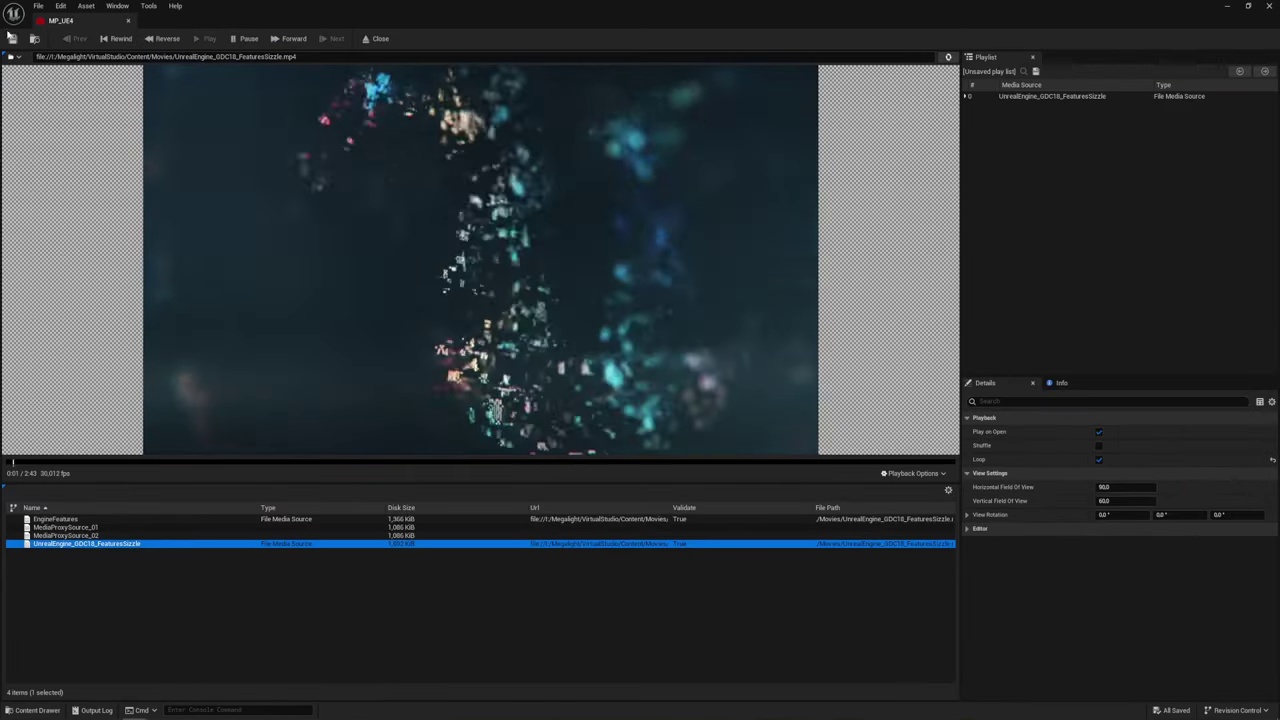
{"action": "left_click", "coordinate": [128, 20]}
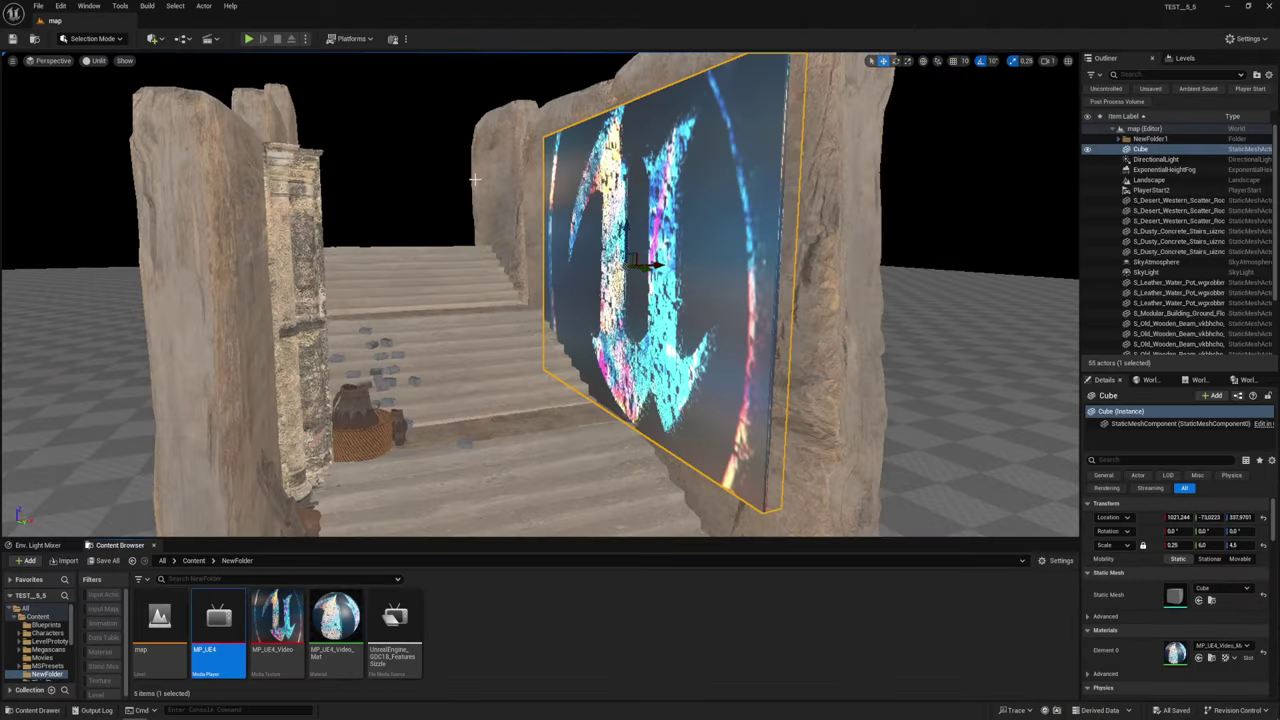
{"action": "left_click", "coordinate": [489, 617]}
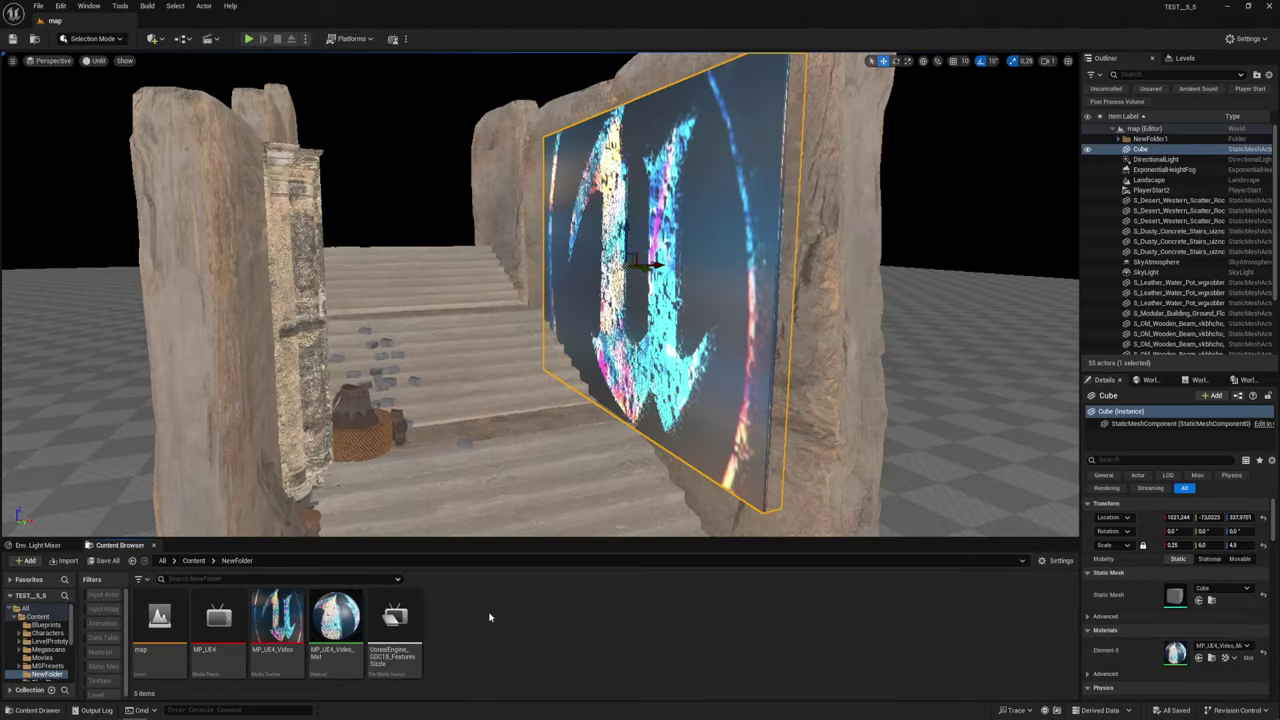
{"action": "left_click", "coordinate": [247, 39]}
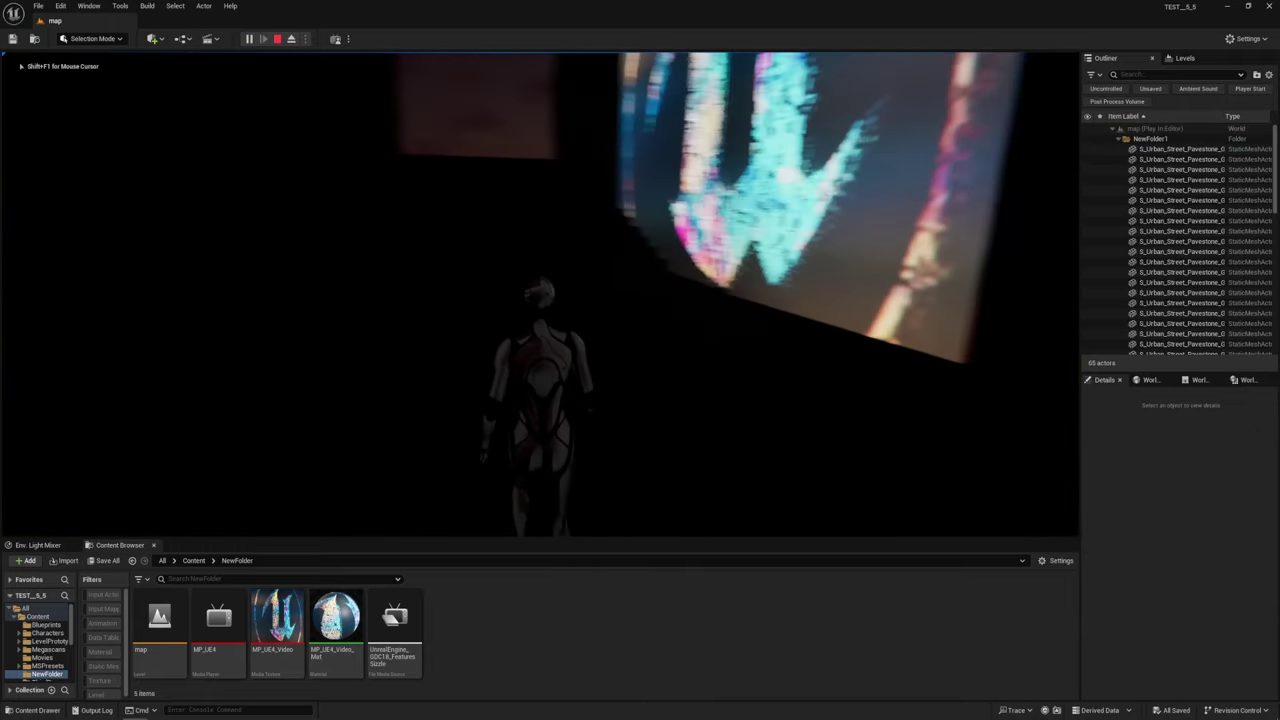
End Play In Editor, orbit toward the video screen, and bring up the Quick Add actor list
{"action": "key", "text": "Escape"}
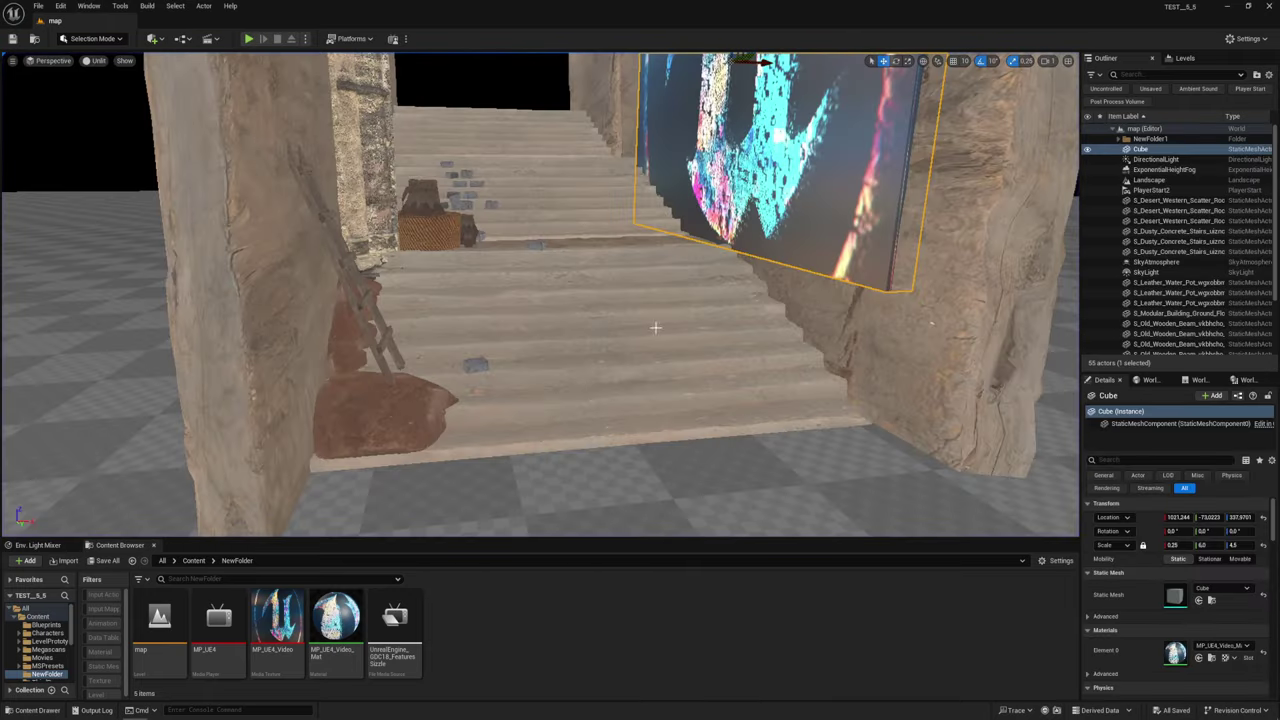
{"action": "left_click_drag", "start_coordinate": [655, 327], "coordinate": [567, 251], "text": "alt"}
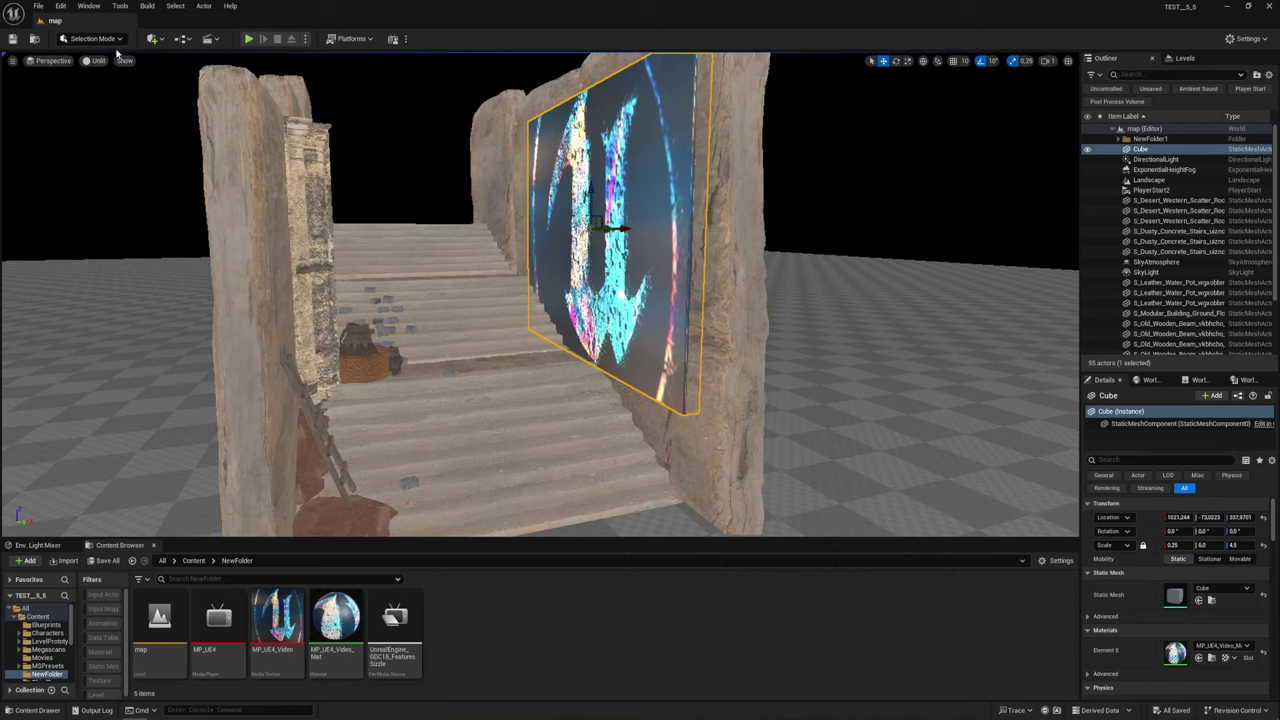
{"action": "left_click", "coordinate": [152, 38]}
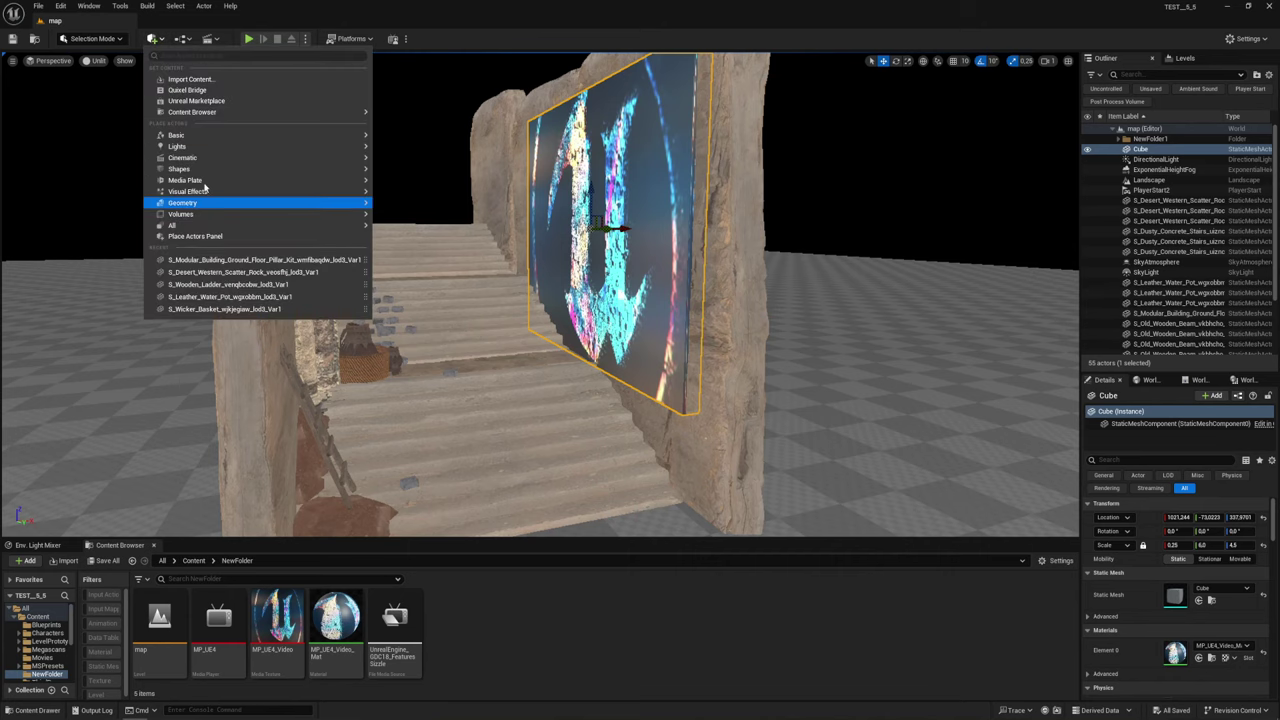
Add a Rect Light from Quick Add and move it up against the front of the video cube
{"action": "mouse_move", "coordinate": [190, 158]}
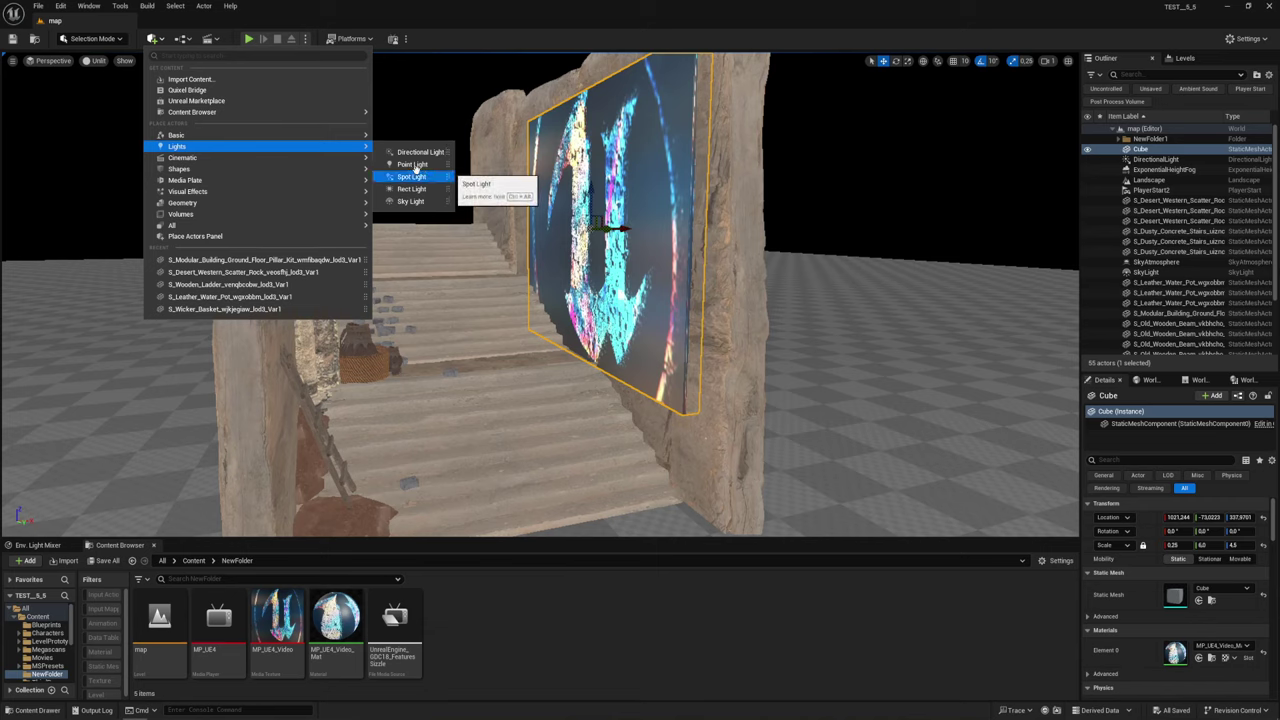
{"action": "left_click", "coordinate": [411, 189]}
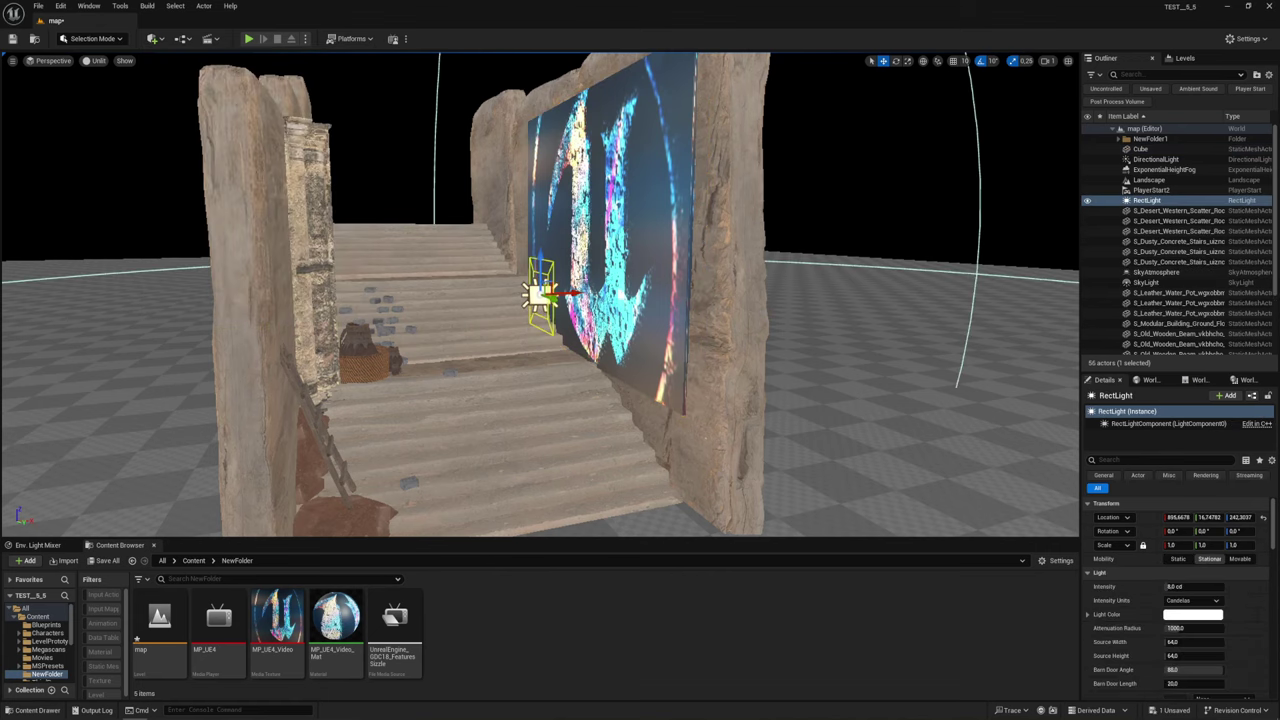
{"action": "left_click_drag", "start_coordinate": [563, 243], "coordinate": [650, 250], "text": "alt"}
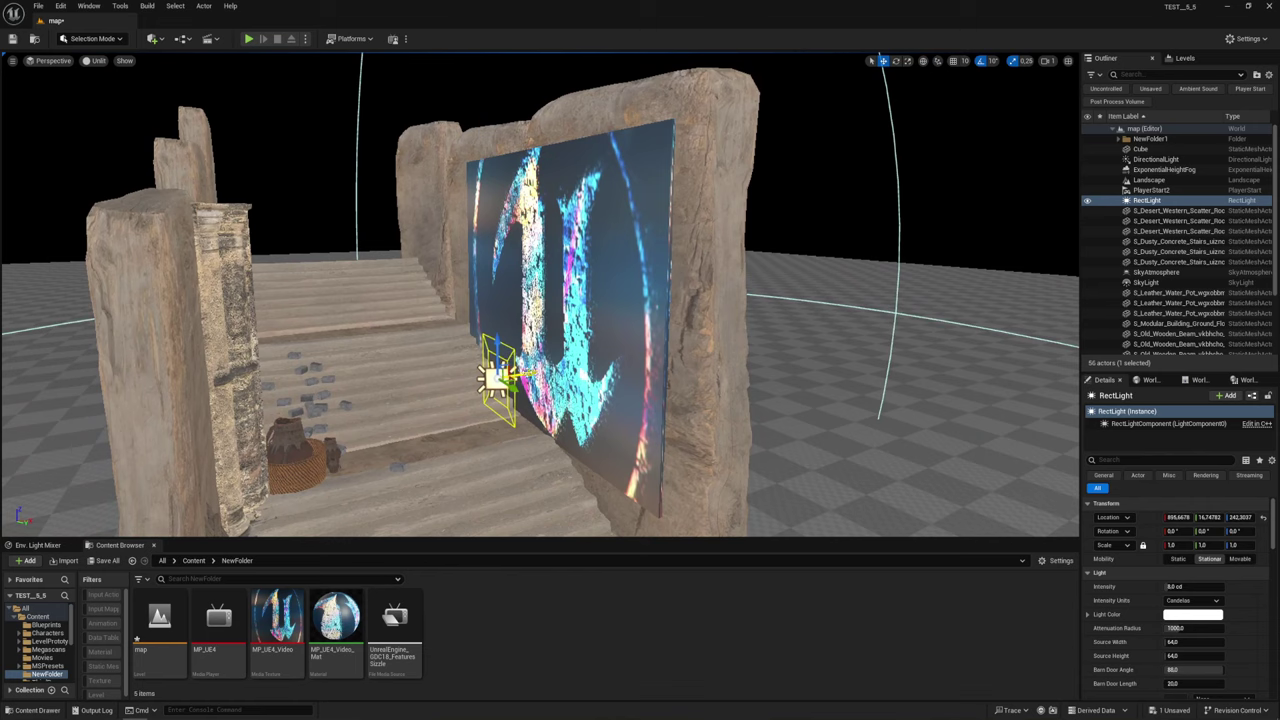
{"action": "mouse_move", "coordinate": [497, 378]}
{"action": "left_mouse_down"}
{"action": "mouse_move", "coordinate": [610, 358]}
{"action": "mouse_move", "coordinate": [552, 370]}
{"action": "mouse_move", "coordinate": [470, 360]}
{"action": "left_mouse_up"}
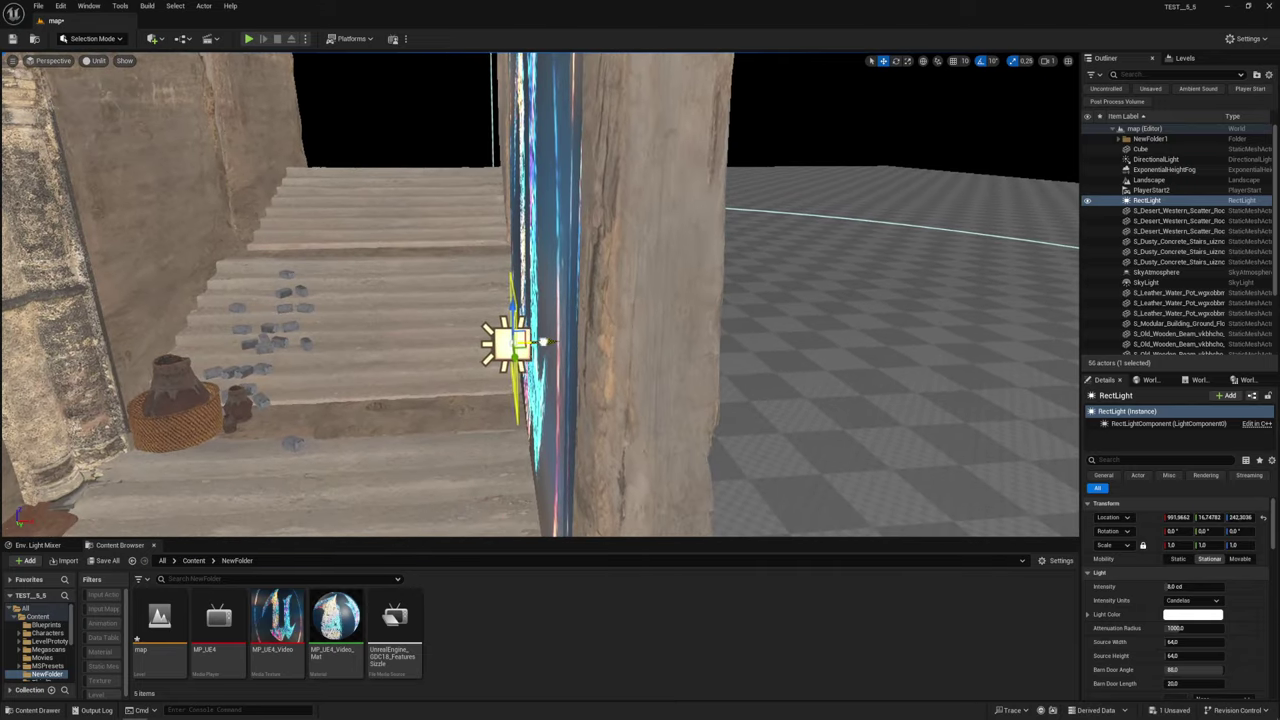
{"action": "mouse_move", "coordinate": [560, 366]}
{"action": "left_mouse_down"}
{"action": "mouse_move", "coordinate": [634, 322]}
{"action": "mouse_move", "coordinate": [600, 332]}
{"action": "mouse_move", "coordinate": [578, 230]}
{"action": "mouse_move", "coordinate": [558, 242]}
{"action": "left_mouse_up"}
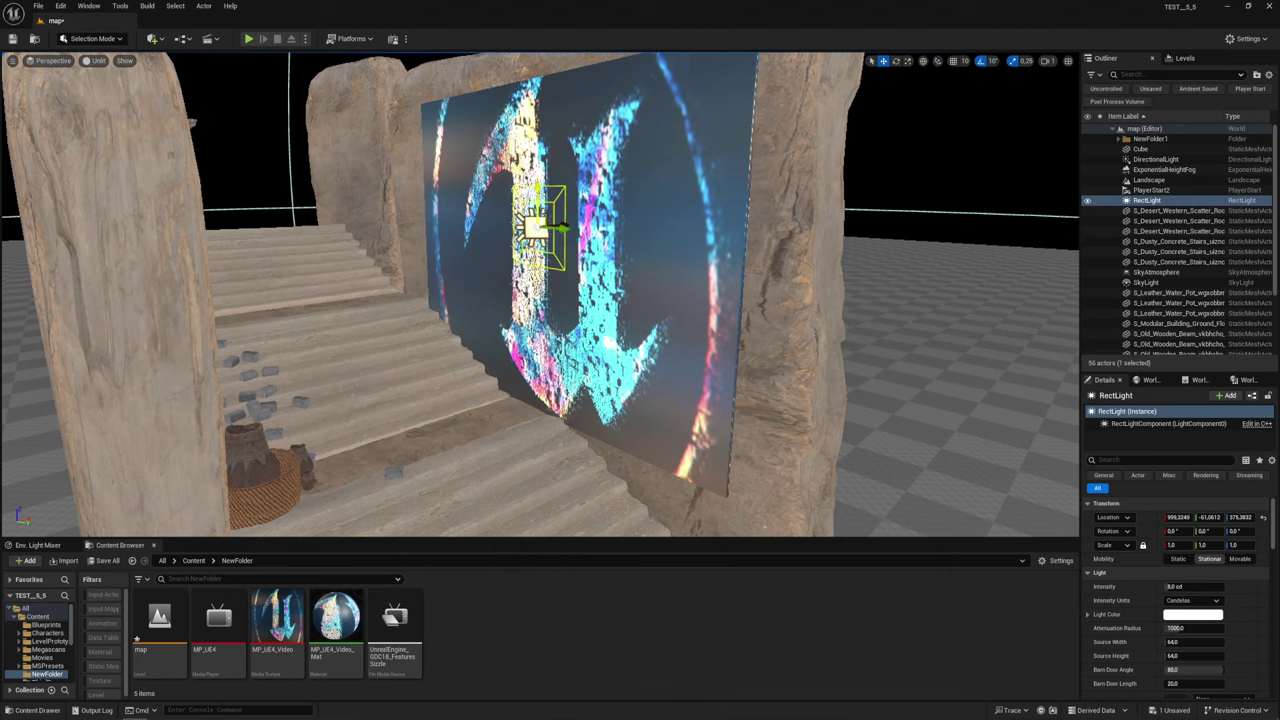
Resize the rect light's source to roughly 600 × 394
{"action": "scroll", "coordinate": [1190, 588], "scroll_direction": "down", "scroll_amount": 3}
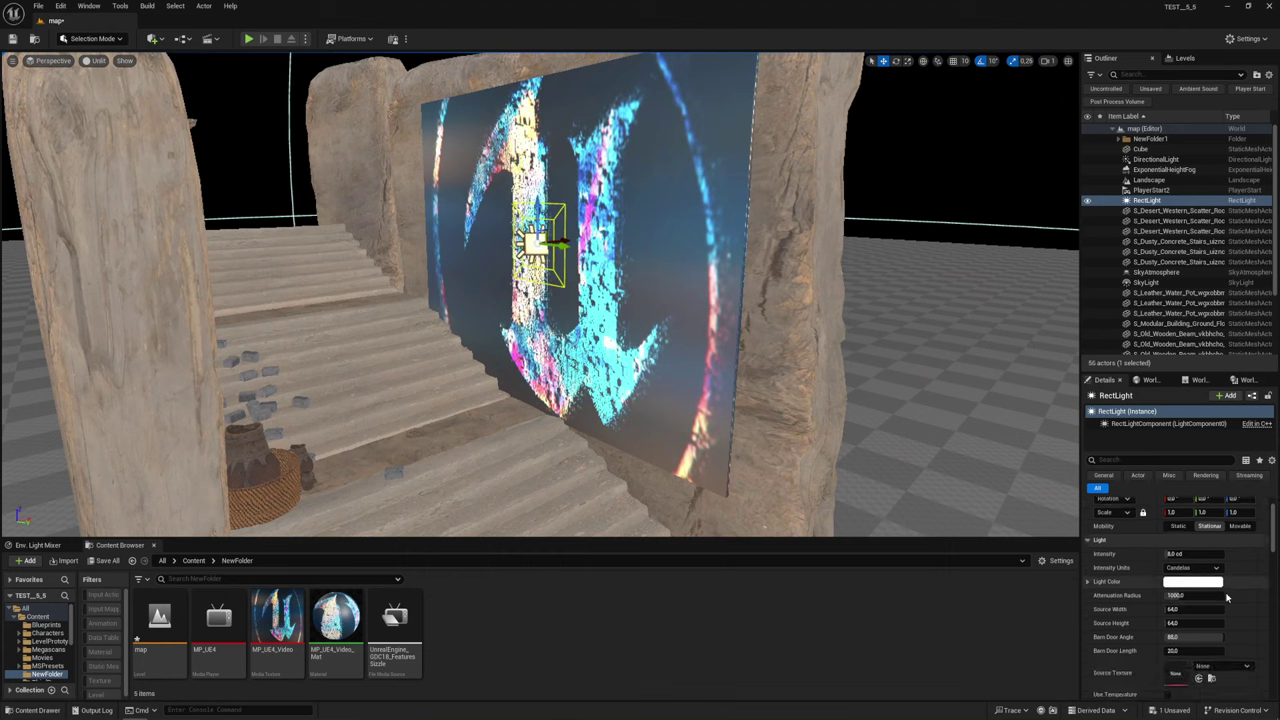
{"action": "left_click_drag", "start_coordinate": [1190, 576], "coordinate": [1230, 576]}
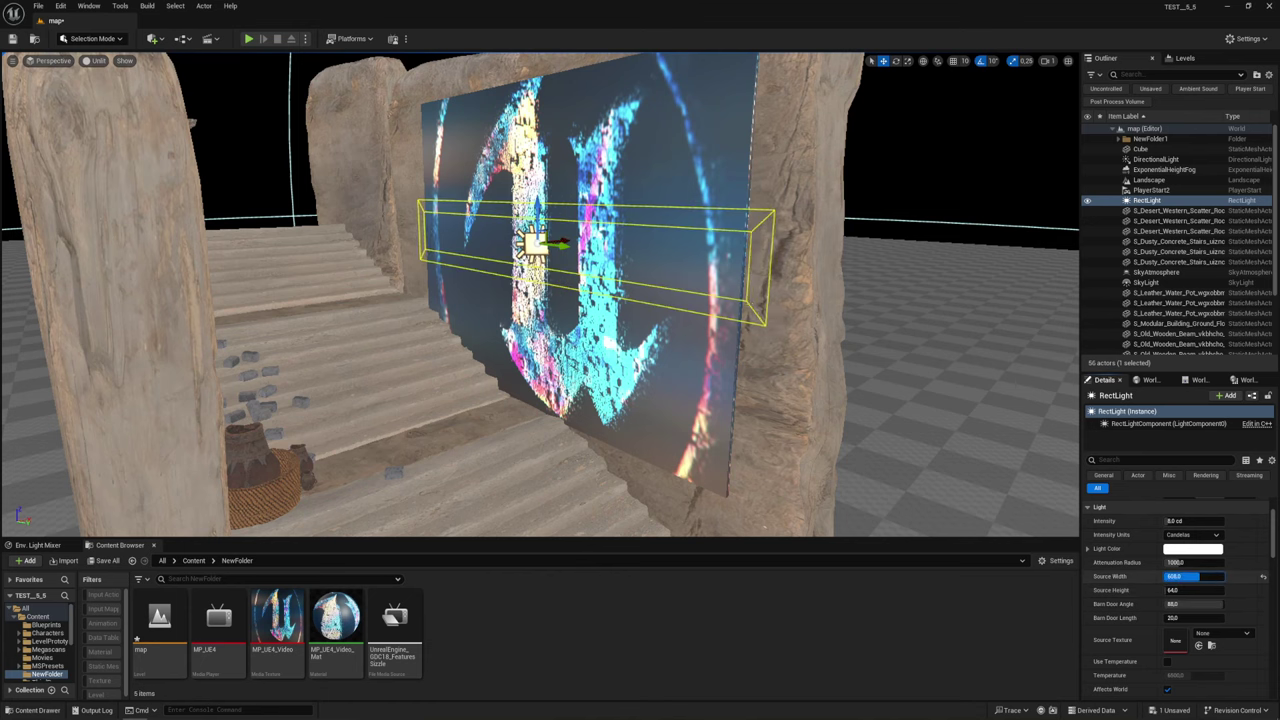
{"action": "mouse_move", "coordinate": [1230, 576]}
{"action": "left_mouse_down"}
{"action": "mouse_move", "coordinate": [1198, 593]}
{"action": "mouse_move", "coordinate": [1225, 590]}
{"action": "left_mouse_up"}
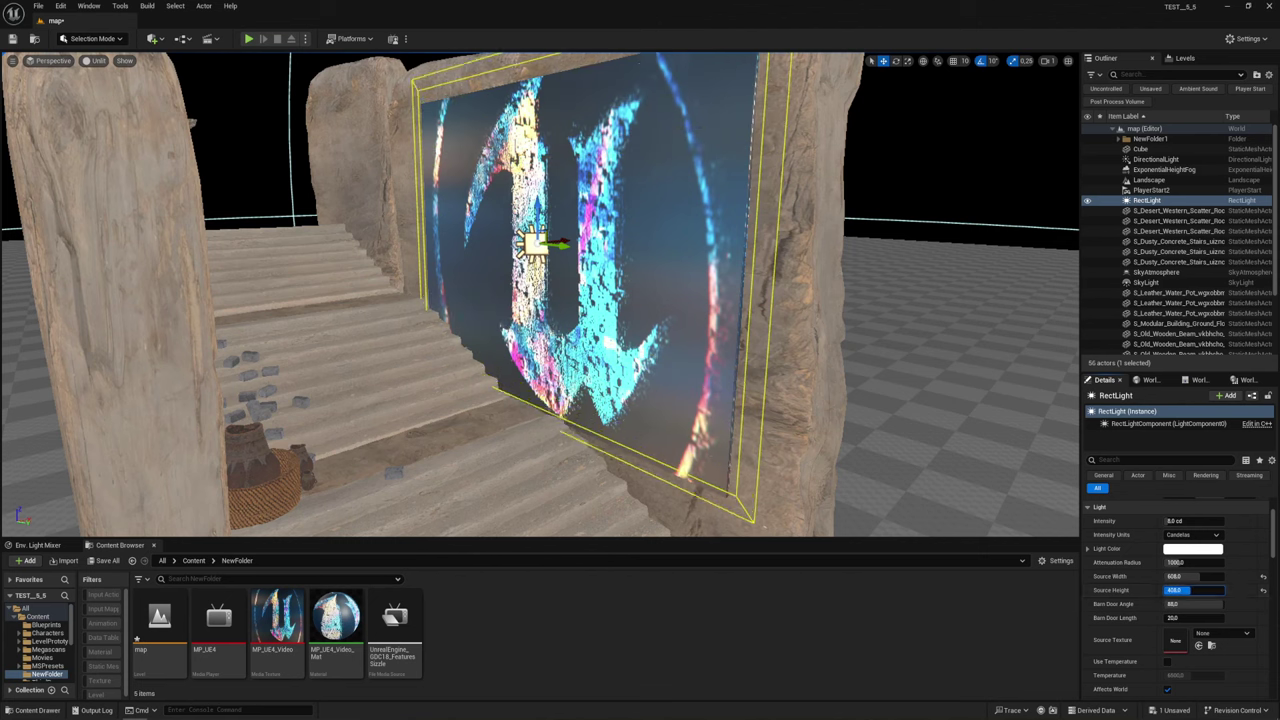
{"action": "left_click_drag", "start_coordinate": [1225, 590], "coordinate": [1160, 590]}
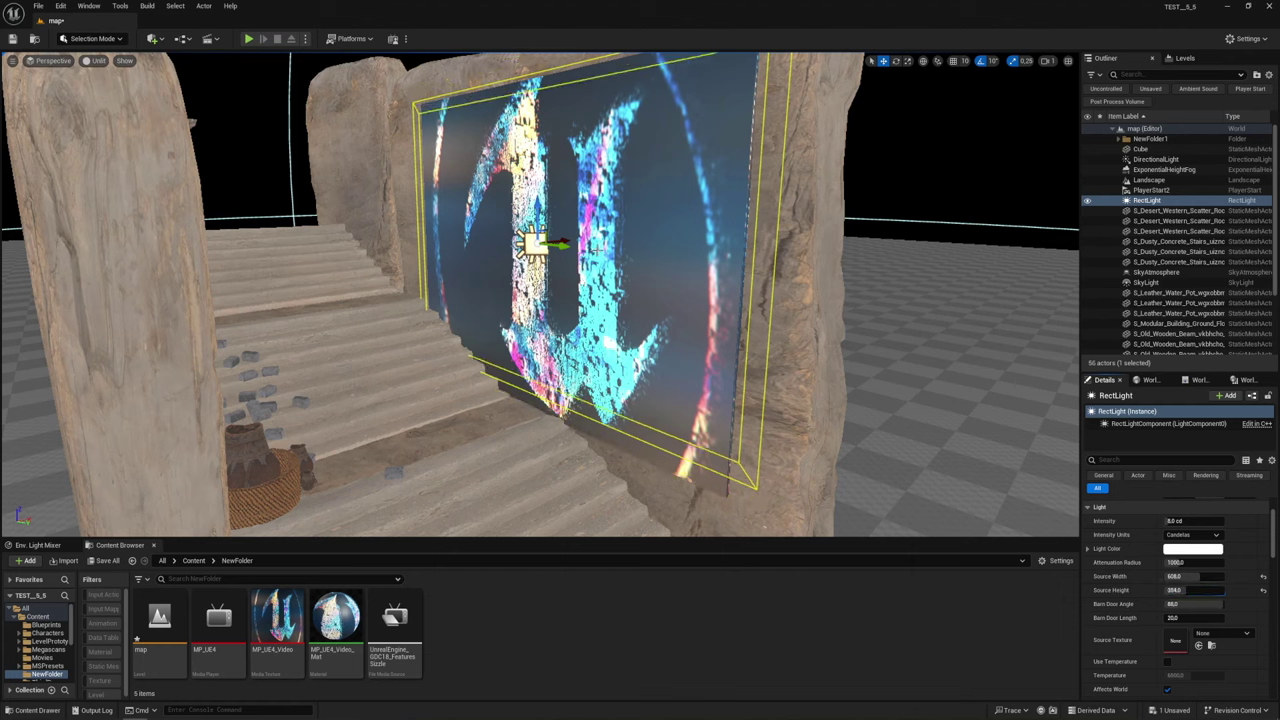
{"action": "left_click_drag", "start_coordinate": [1192, 590], "coordinate": [1180, 590]}
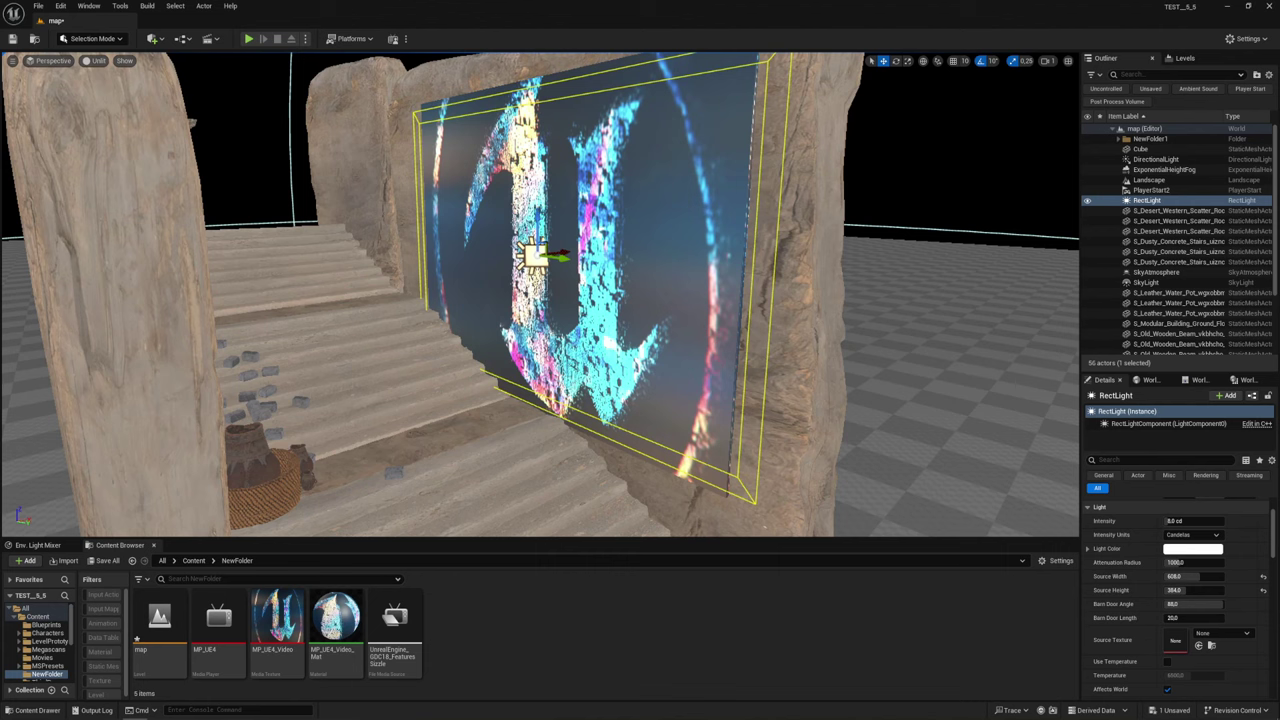
{"action": "right_click_drag", "start_coordinate": [540, 295], "coordinate": [646, 295]}
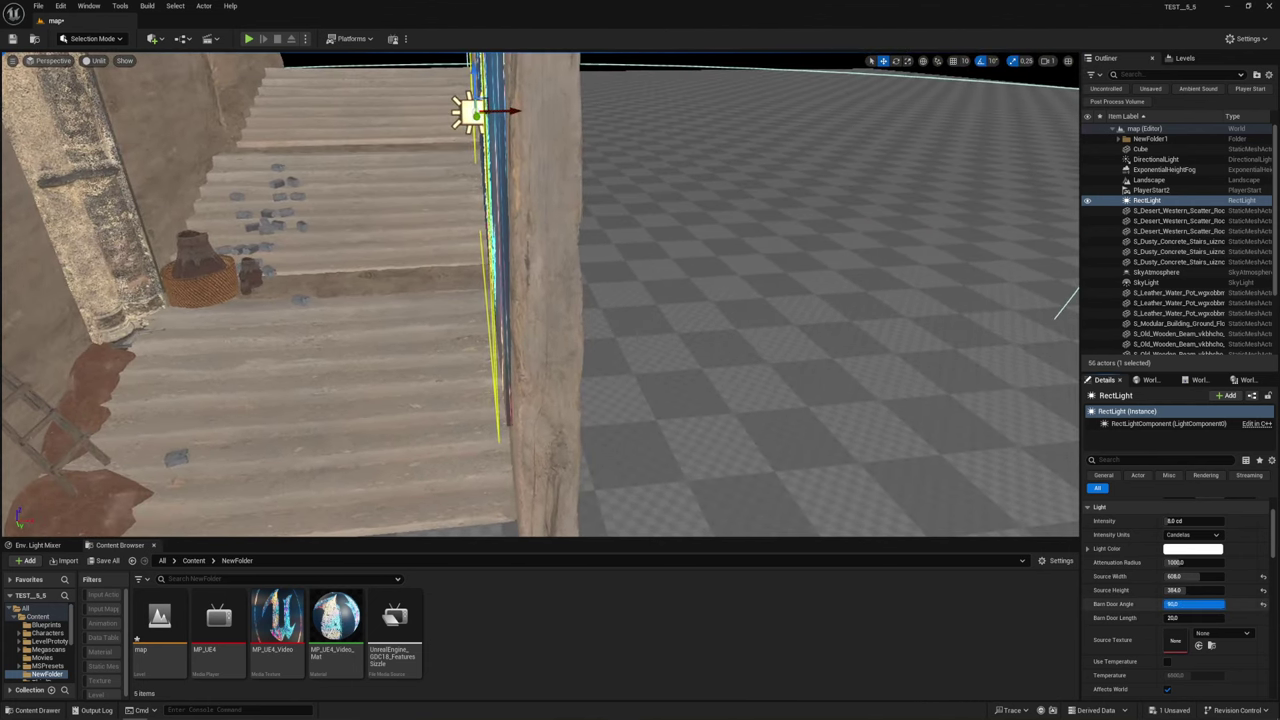
Rotate the rect light around its vertical axis to face the video wall
{"action": "left_click_drag", "start_coordinate": [1188, 604], "coordinate": [1170, 604]}
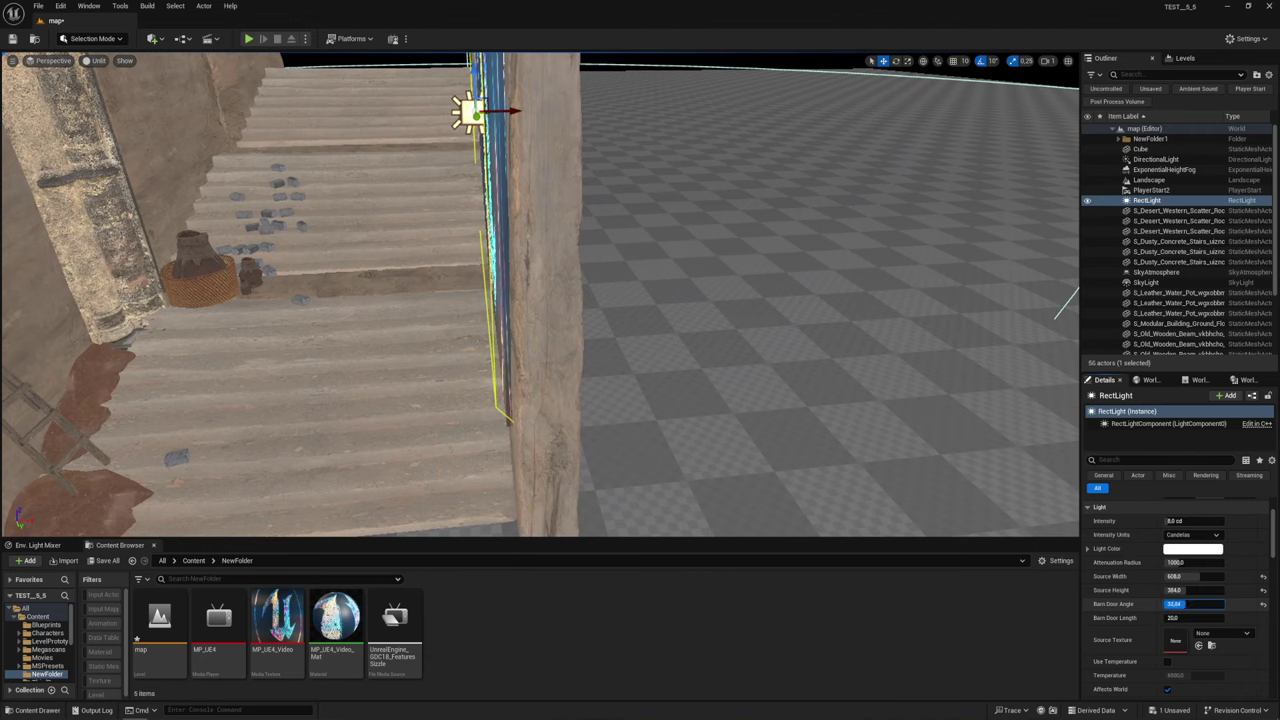
{"action": "right_click_drag", "start_coordinate": [669, 360], "coordinate": [600, 360]}
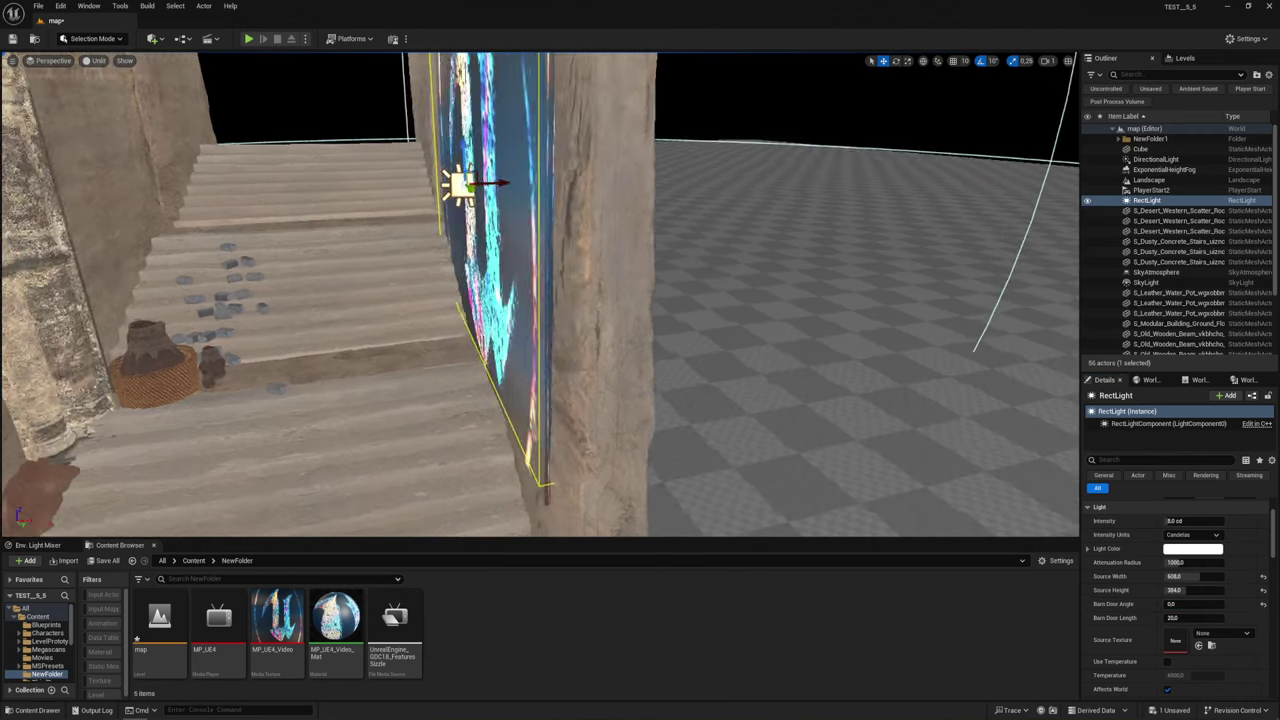
{"action": "key", "text": "e"}
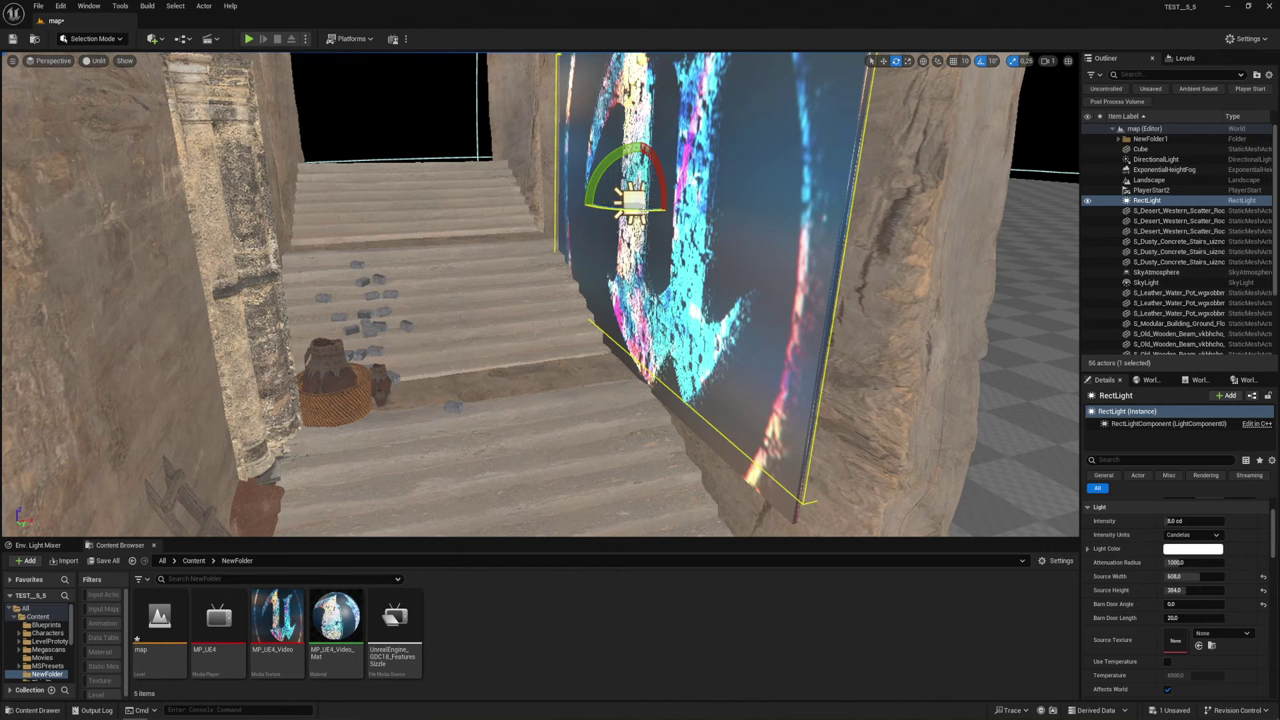
{"action": "left_click_drag", "start_coordinate": [645, 212], "coordinate": [566, 209]}
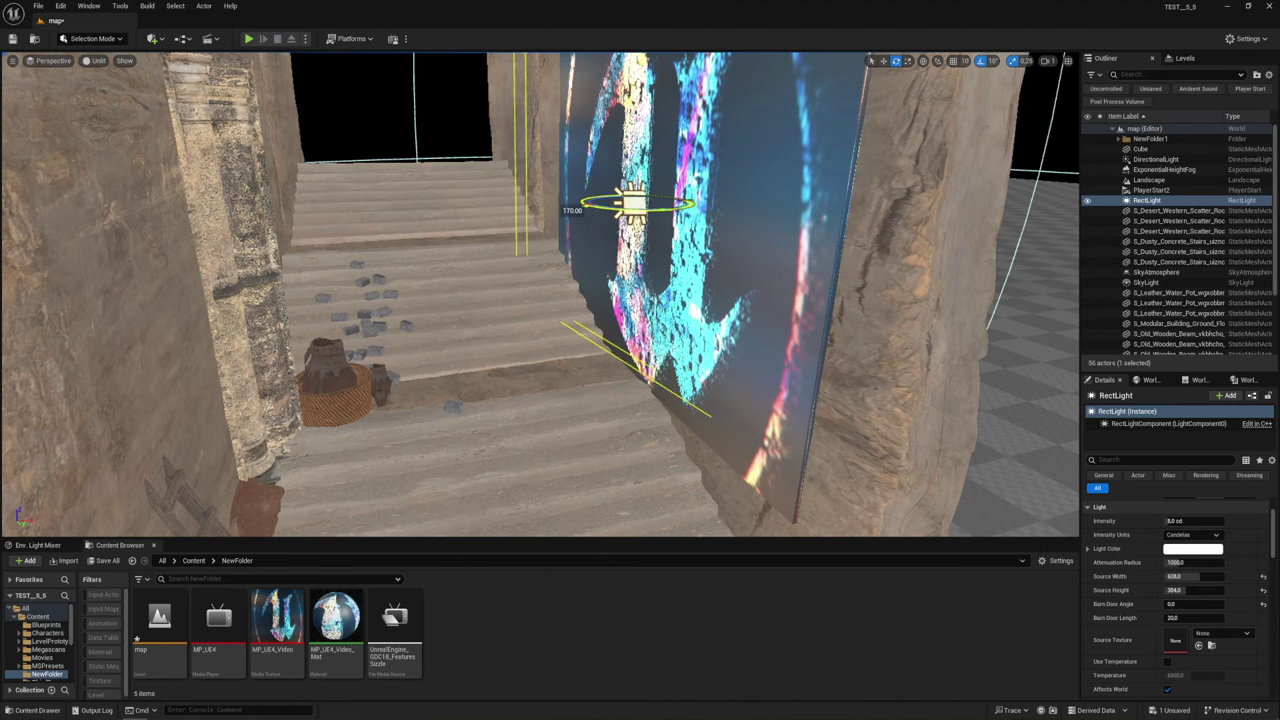
{"action": "right_click_drag", "start_coordinate": [832, 310], "coordinate": [900, 290]}
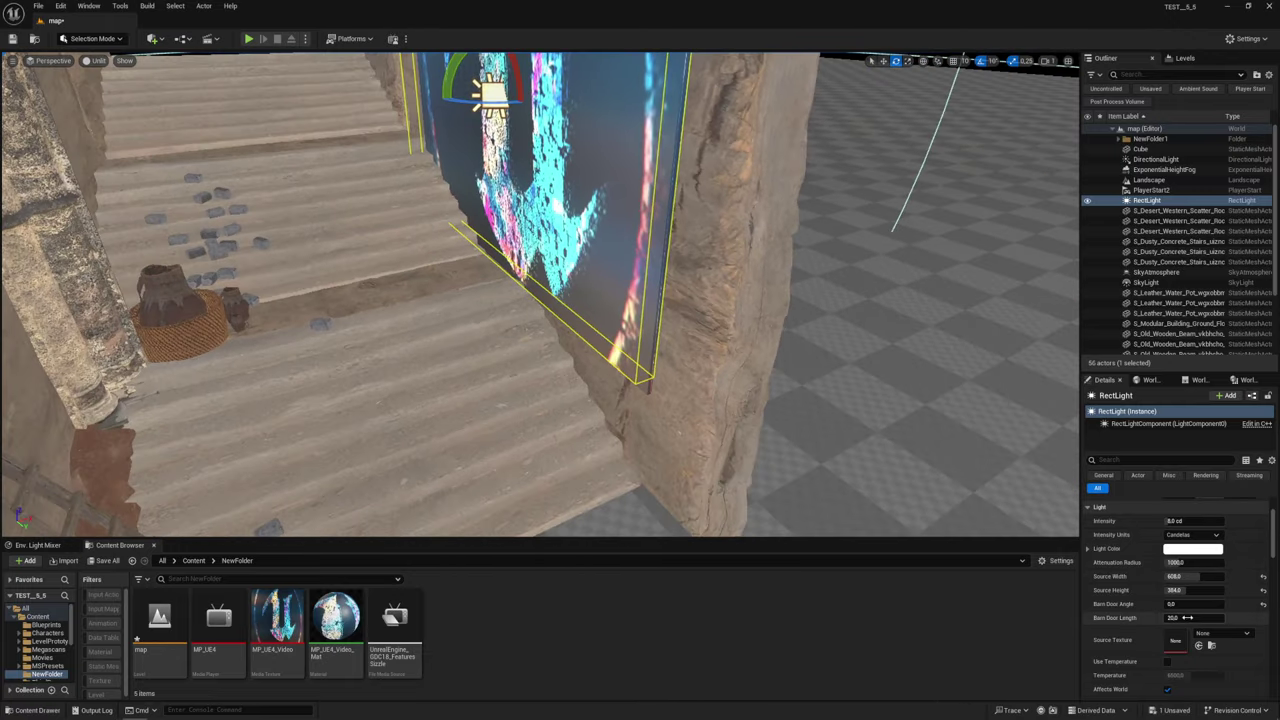
Set the barn doors to about 87.8° angle and 11.13 length
{"action": "mouse_move", "coordinate": [1186, 619]}
{"action": "left_mouse_down"}
{"action": "mouse_move", "coordinate": [1152, 619]}
{"action": "mouse_move", "coordinate": [1230, 604]}
{"action": "mouse_move", "coordinate": [678, 354]}
{"action": "left_mouse_up"}
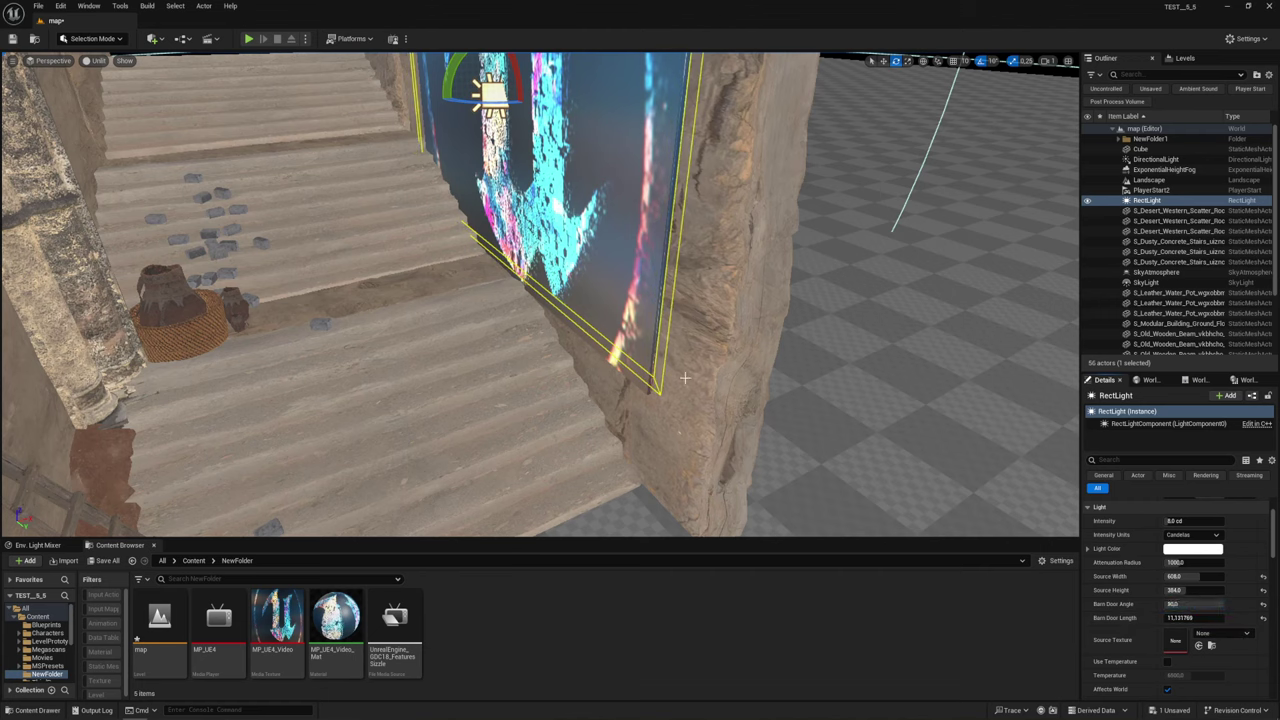
{"action": "left_click_drag", "start_coordinate": [1190, 604], "coordinate": [940, 523]}
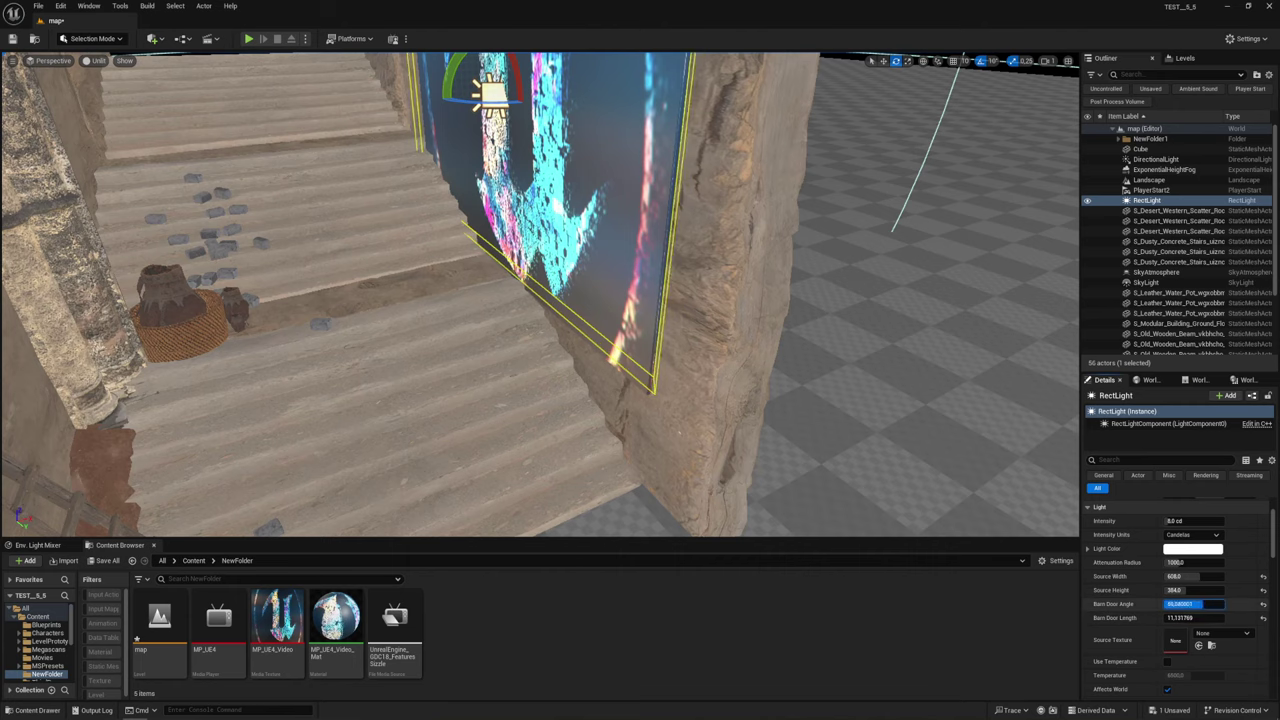
{"action": "mouse_move", "coordinate": [940, 523]}
{"action": "right_mouse_down"}
{"action": "mouse_move", "coordinate": [760, 520]}
{"action": "mouse_move", "coordinate": [820, 520]}
{"action": "right_mouse_up"}
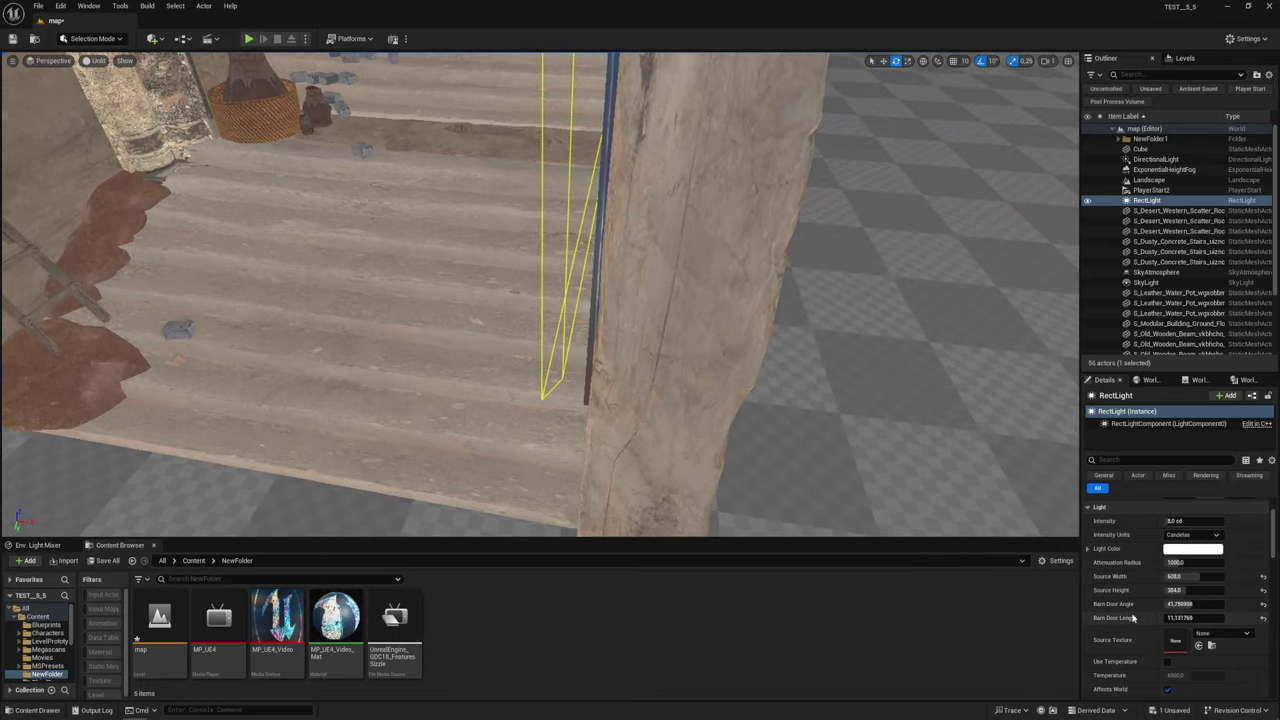
{"action": "mouse_move", "coordinate": [1195, 604]}
{"action": "left_mouse_down"}
{"action": "mouse_move", "coordinate": [1150, 604]}
{"action": "mouse_move", "coordinate": [1185, 604]}
{"action": "left_mouse_up"}
{"action": "right_click_drag", "start_coordinate": [694, 377], "coordinate": [777, 418]}
{"action": "mouse_move", "coordinate": [777, 418]}
{"action": "left_mouse_down", "text": "alt"}
{"action": "mouse_move", "coordinate": [540, 330]}
{"action": "mouse_move", "coordinate": [649, 260]}
{"action": "left_mouse_up", "text": "alt"}
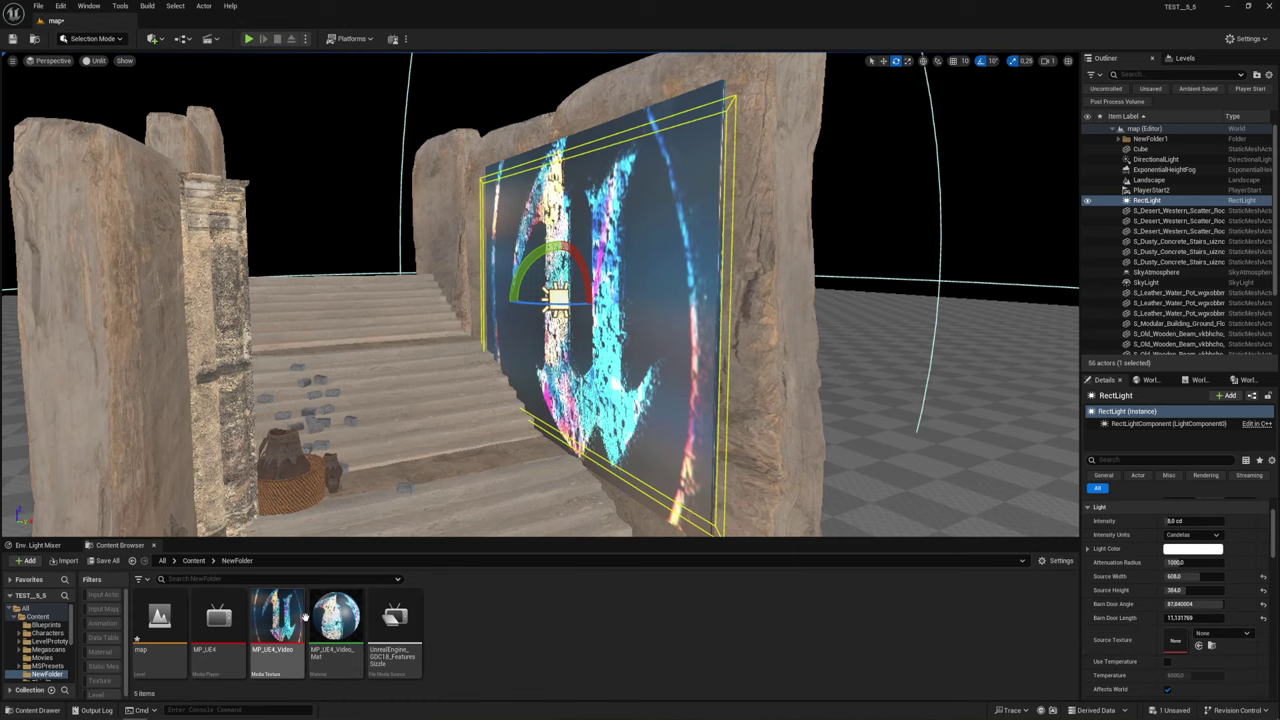
Assign MP_UE4_Video as the rect light's Source Texture, then briefly playtest the level
{"action": "left_click_drag", "start_coordinate": [294, 618], "coordinate": [1193, 667]}
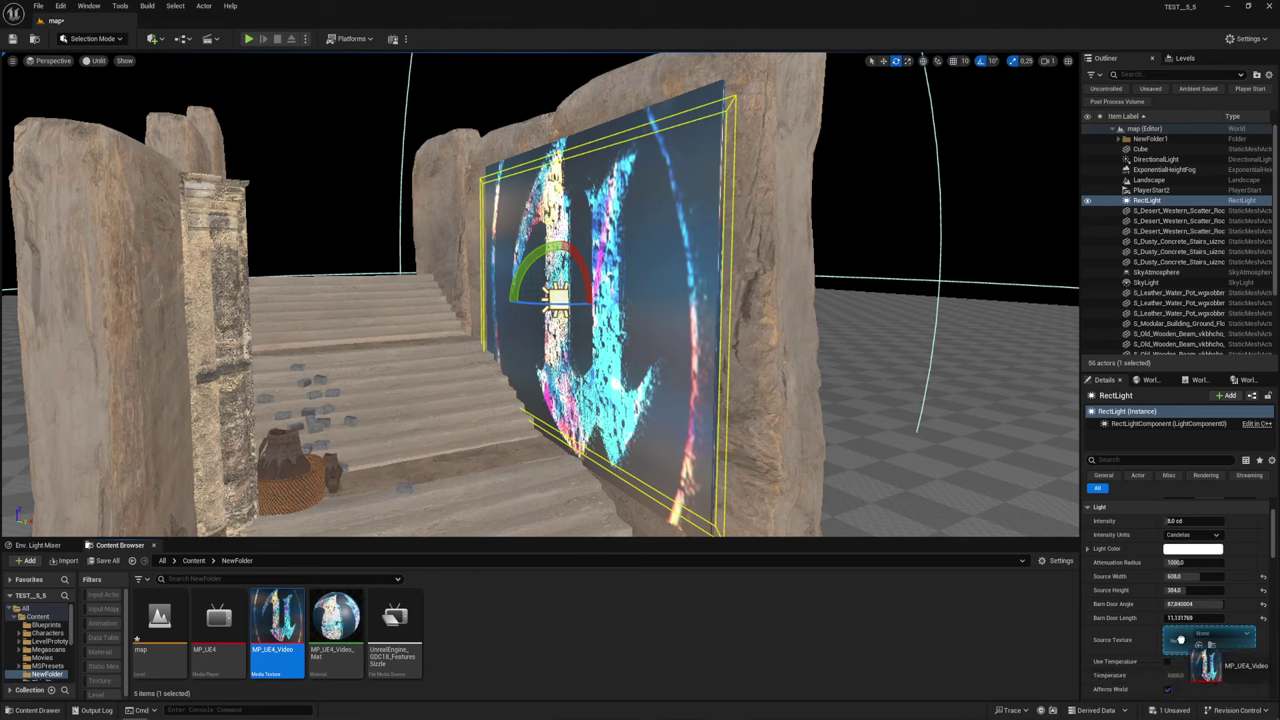
{"action": "left_click_drag", "start_coordinate": [1193, 667], "coordinate": [1180, 640]}
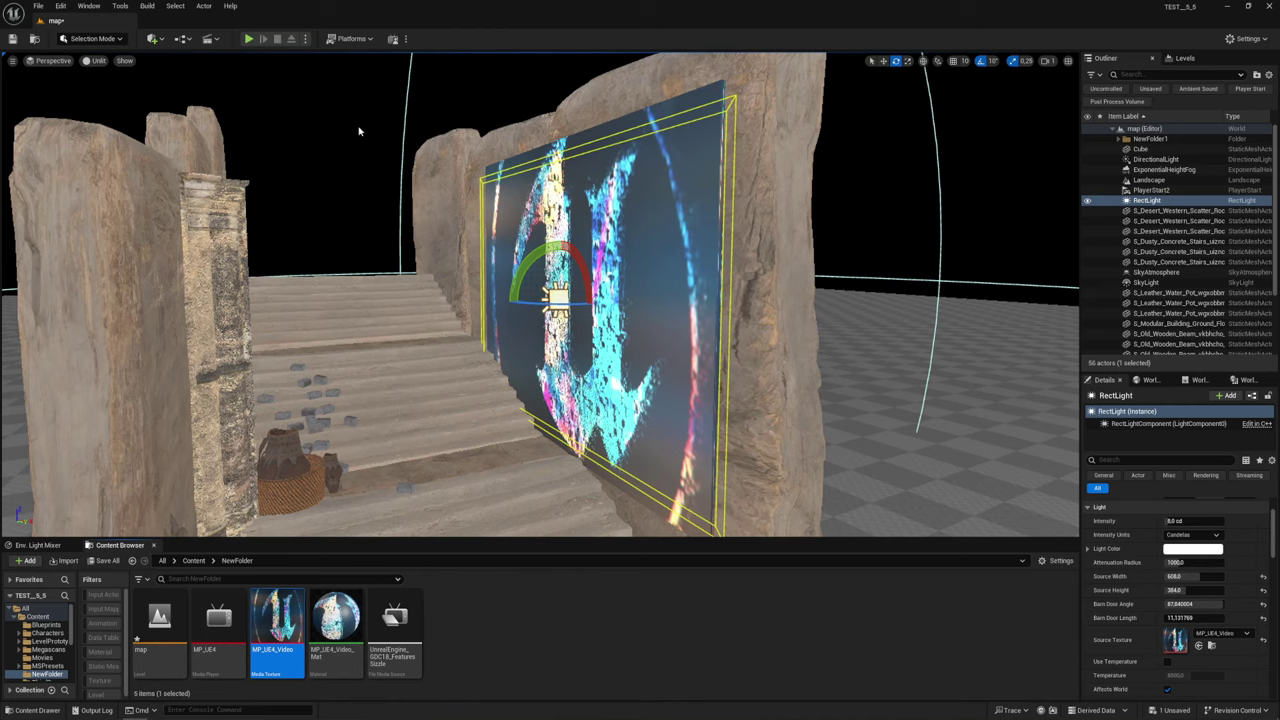
{"action": "left_click", "coordinate": [249, 39]}
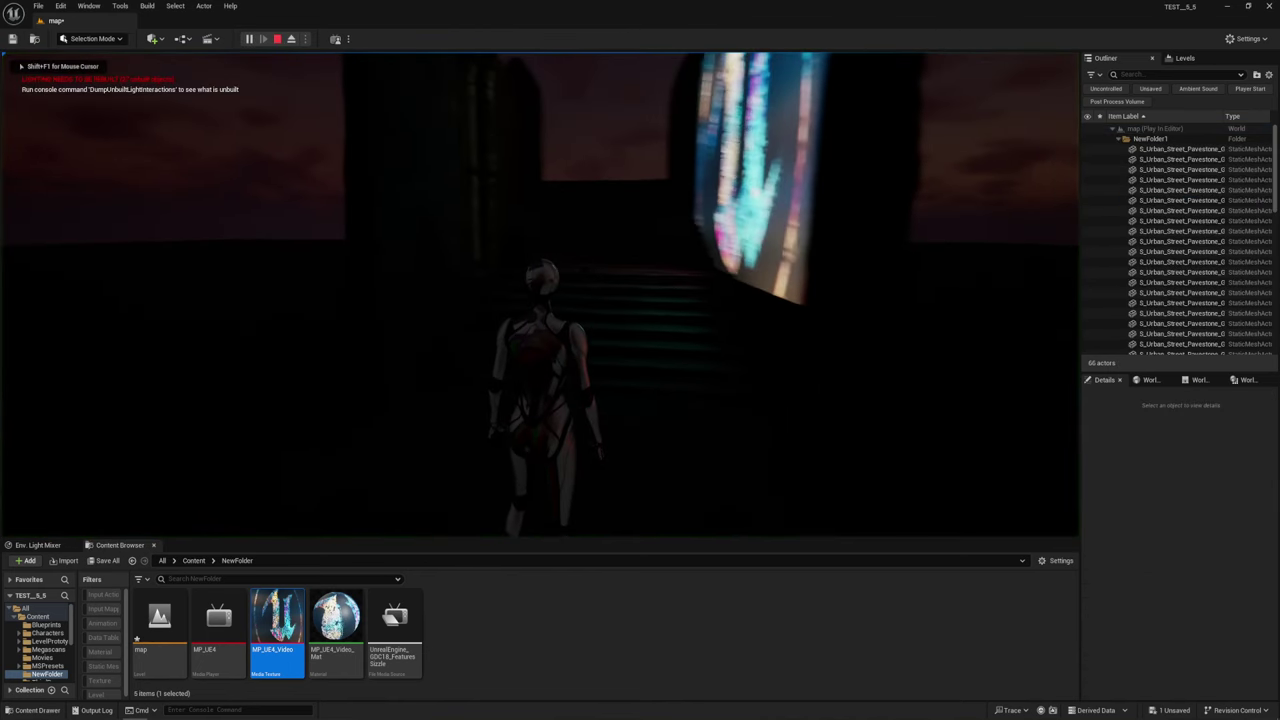
{"action": "key", "text": "w"}
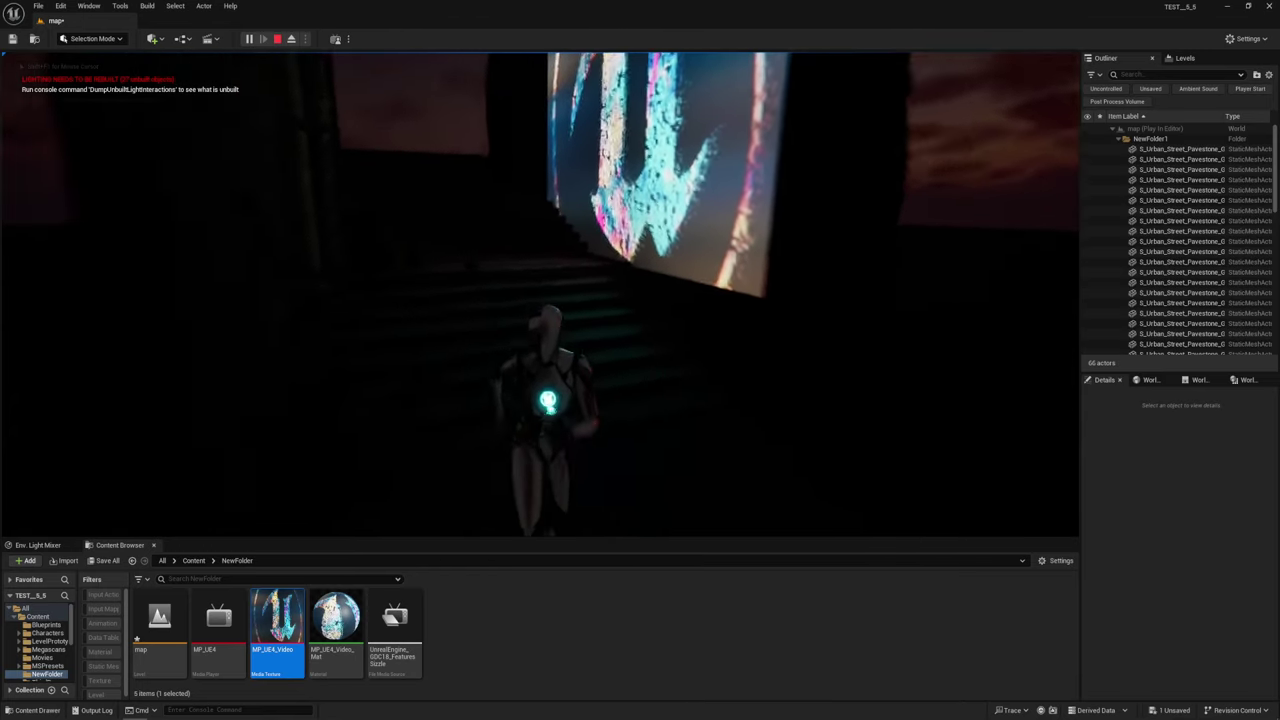
{"action": "key", "text": "Escape"}
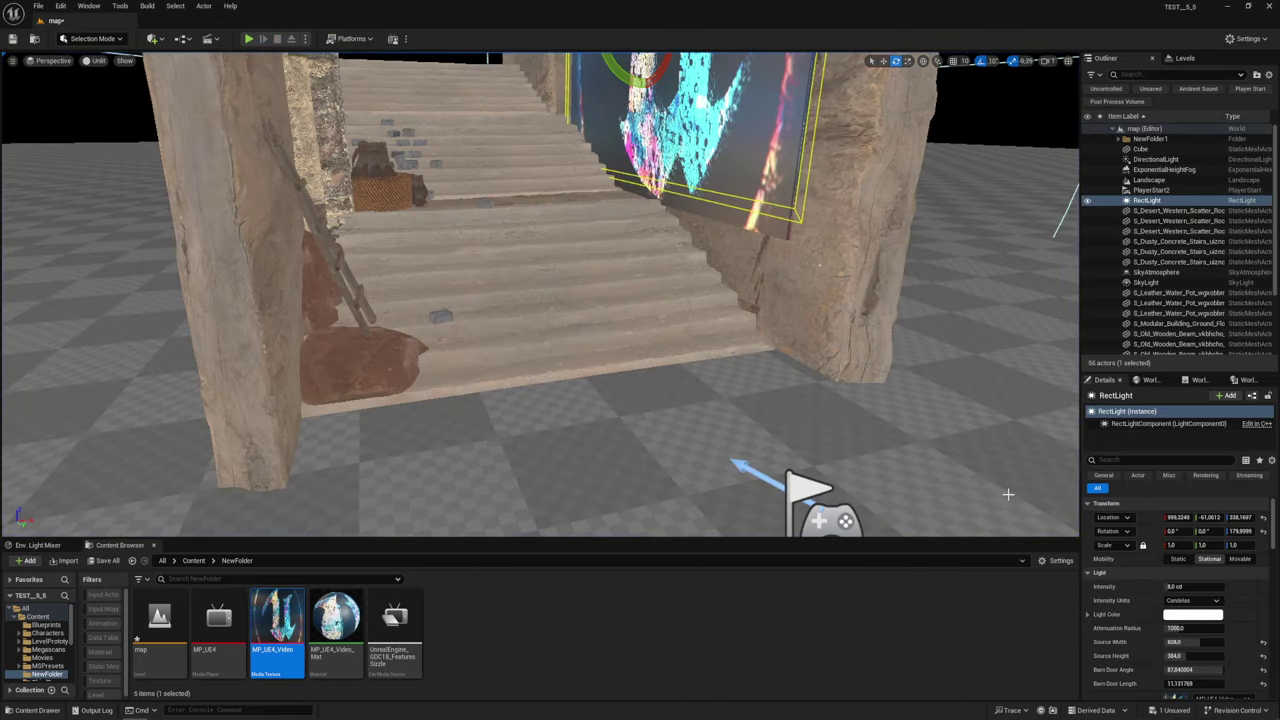
Raise the rect light intensity to about 32 cd and save the map
{"action": "mouse_move", "coordinate": [1190, 584]}
{"action": "left_mouse_down"}
{"action": "mouse_move", "coordinate": [1230, 584]}
{"action": "mouse_move", "coordinate": [1146, 592]}
{"action": "left_mouse_up"}
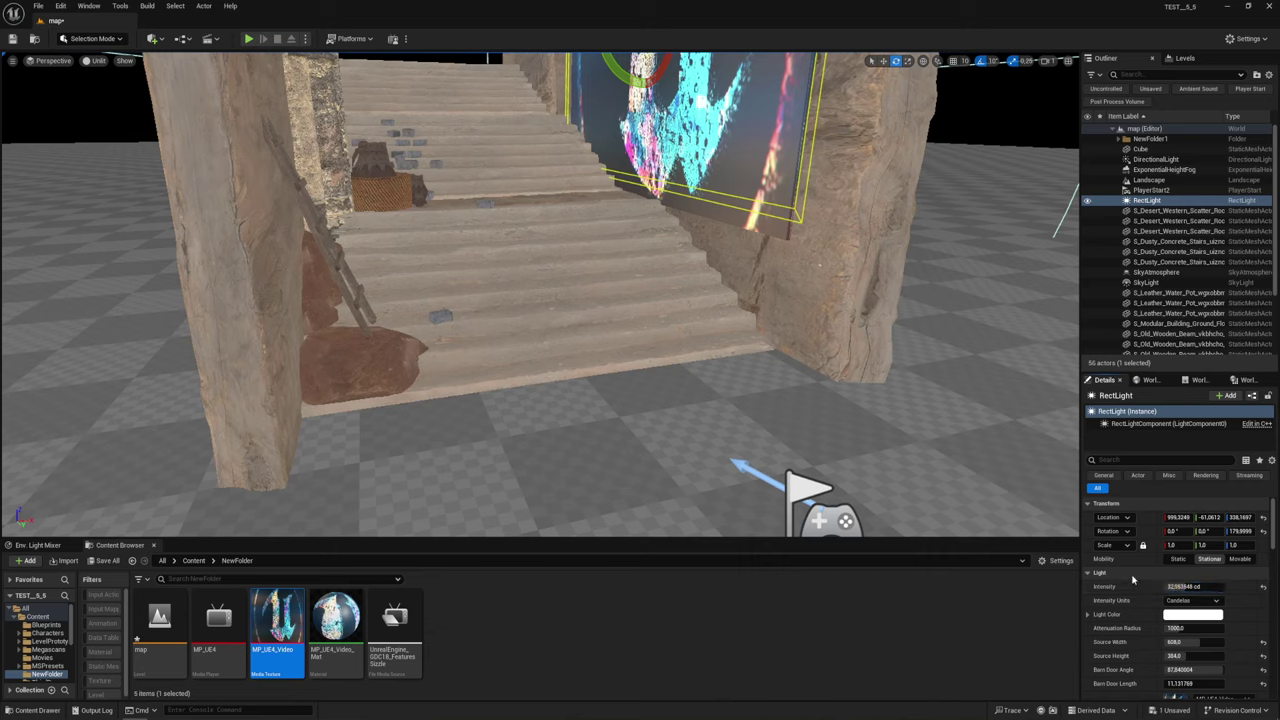
{"action": "left_click", "coordinate": [1182, 616]}
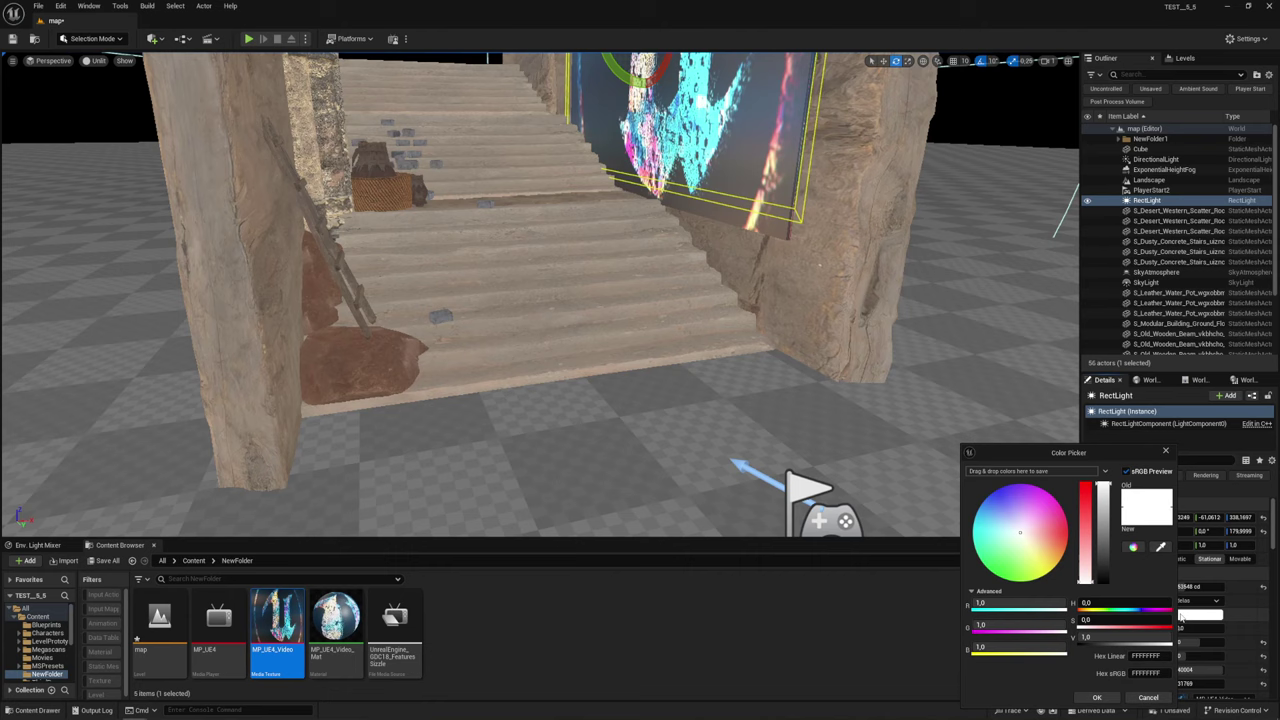
{"action": "left_click", "coordinate": [1158, 700]}
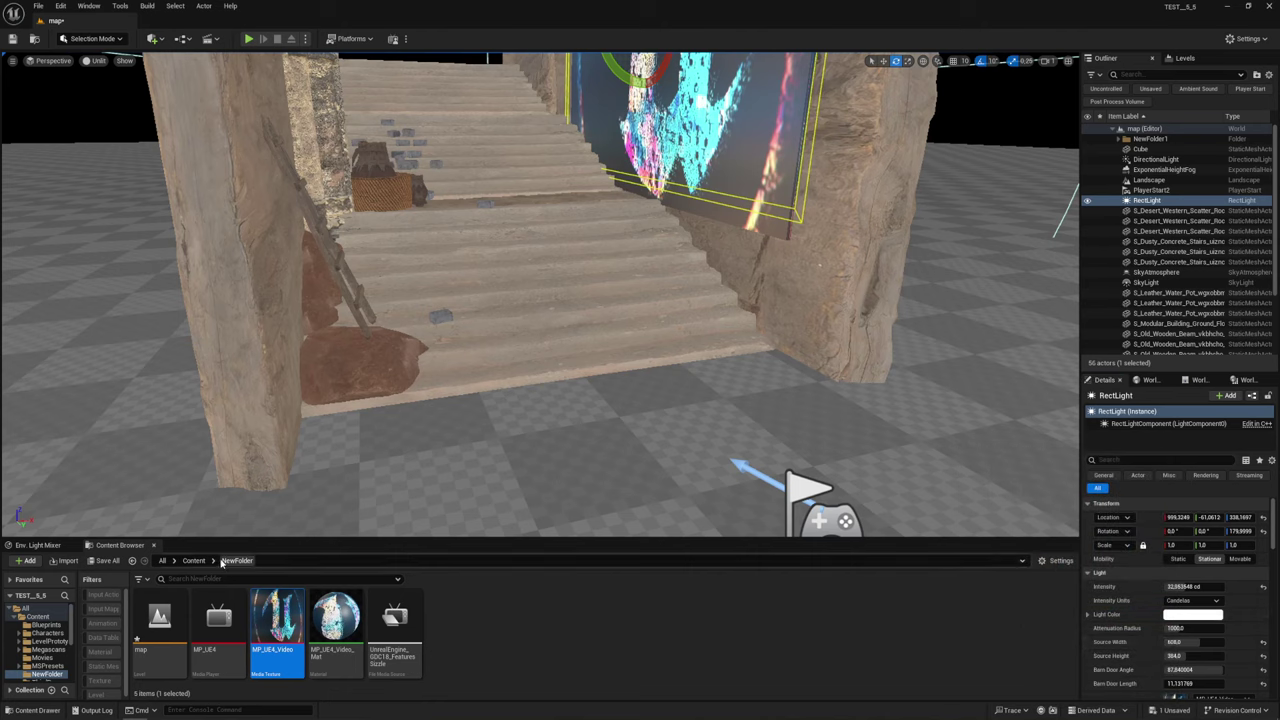
{"action": "left_click", "coordinate": [104, 560]}
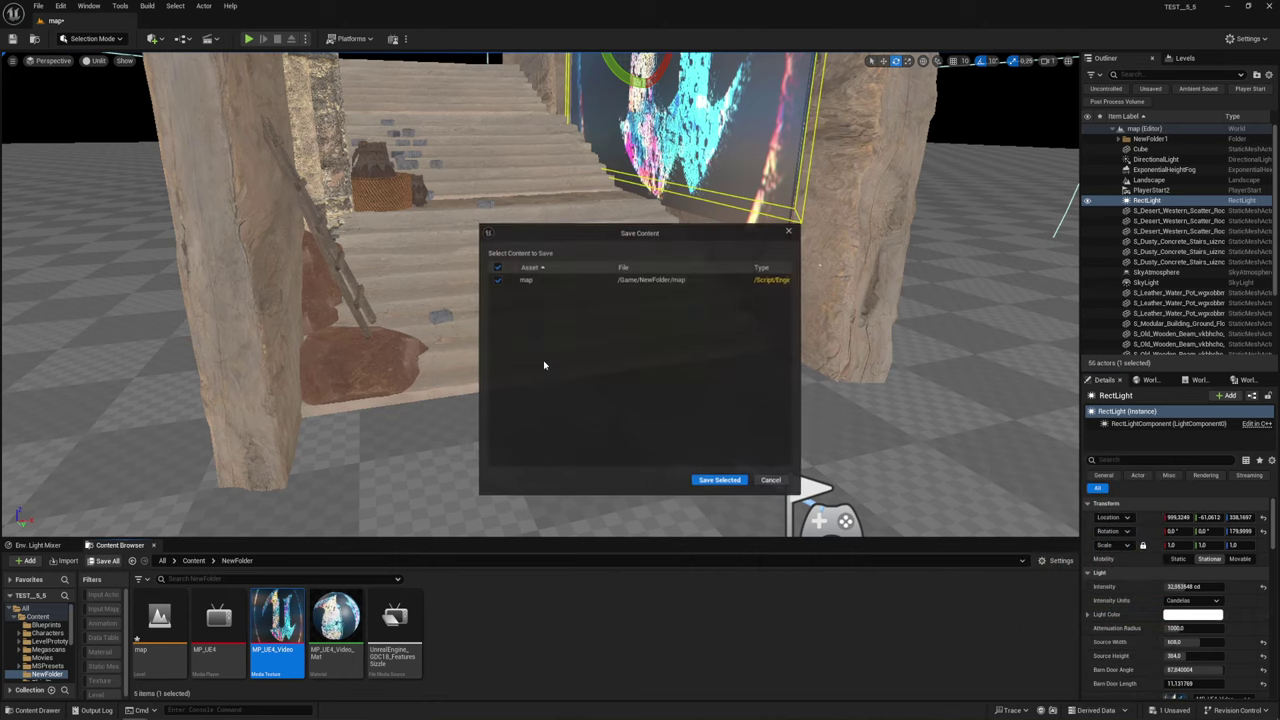
{"action": "left_click", "coordinate": [719, 481]}
Playtest the level, walking the character up the video-lit stairs
{"action": "left_click", "coordinate": [250, 39]}
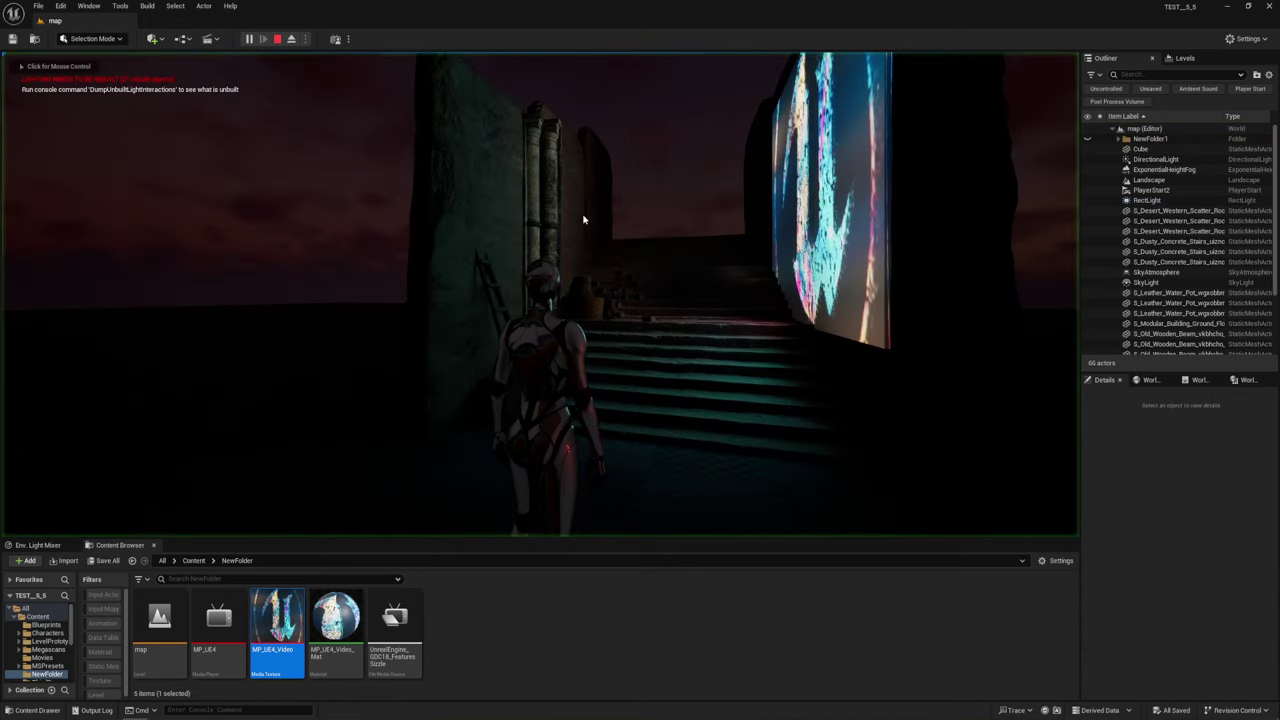
{"action": "key", "text": "w"}
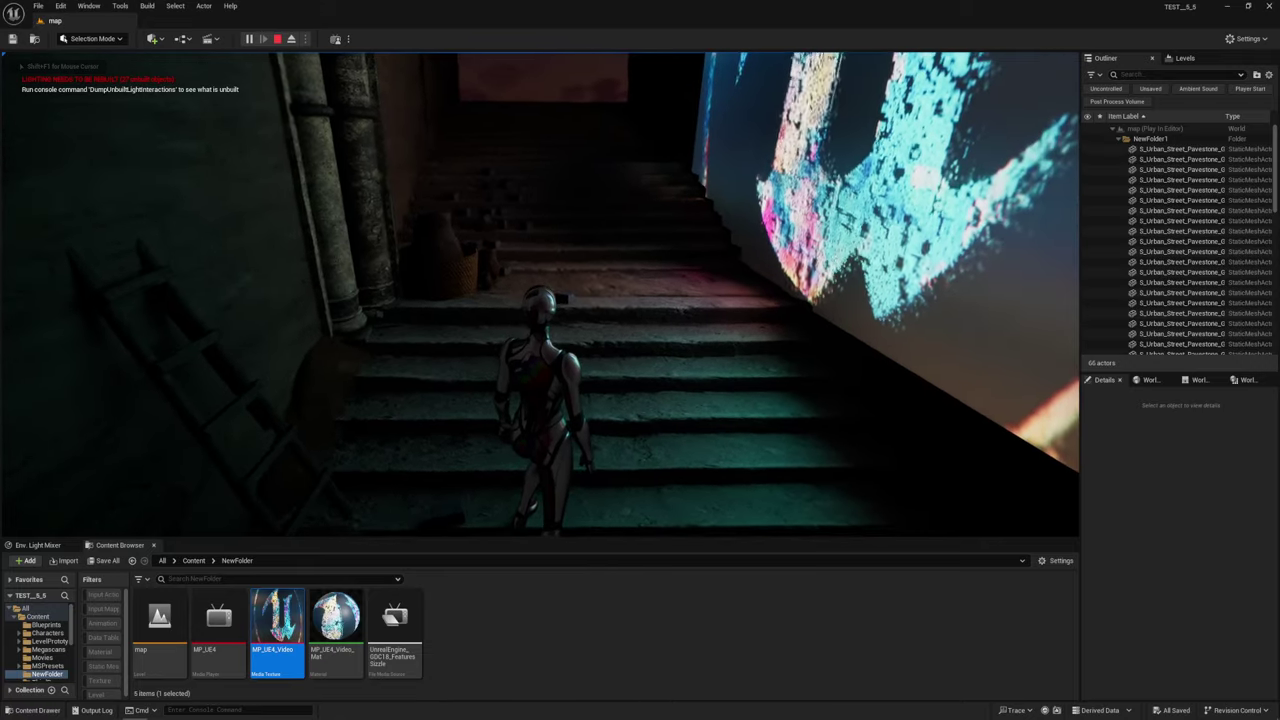
{"action": "key", "text": "Escape"}
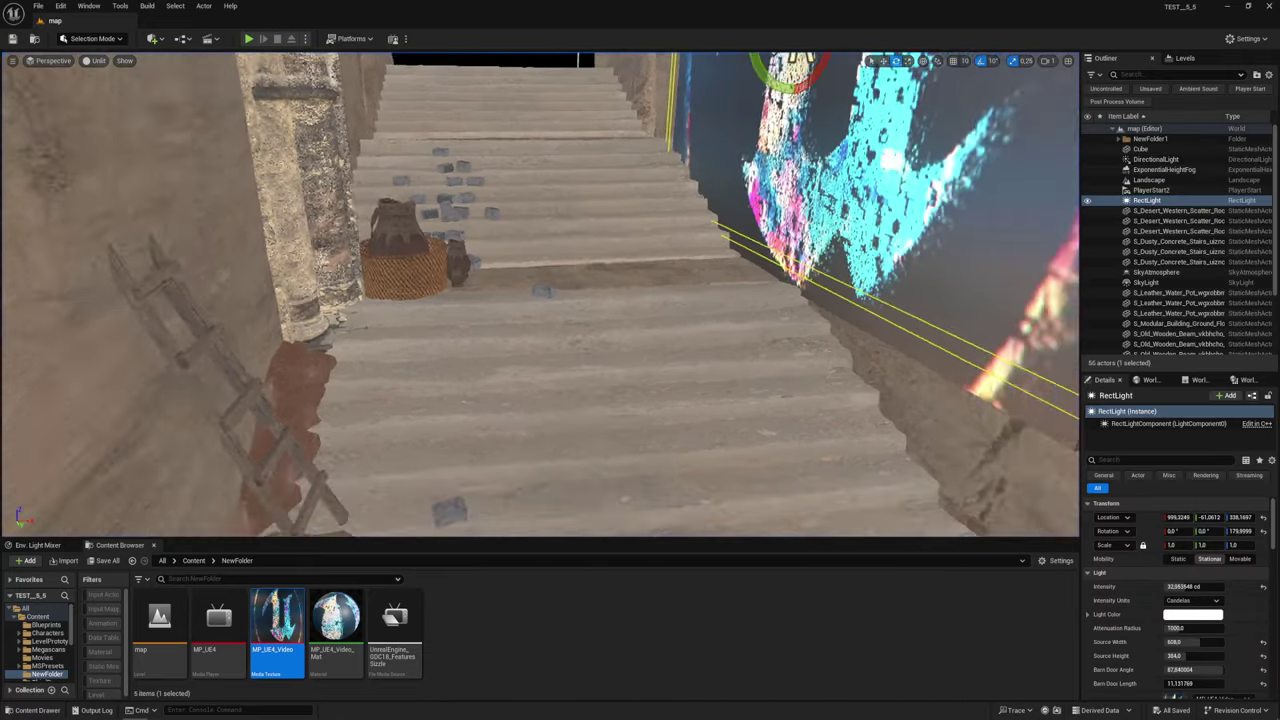
Select the video wall cube and open the Level Blueprint from the Blueprints menu
{"action": "left_click_drag", "start_coordinate": [707, 263], "coordinate": [700, 320]}
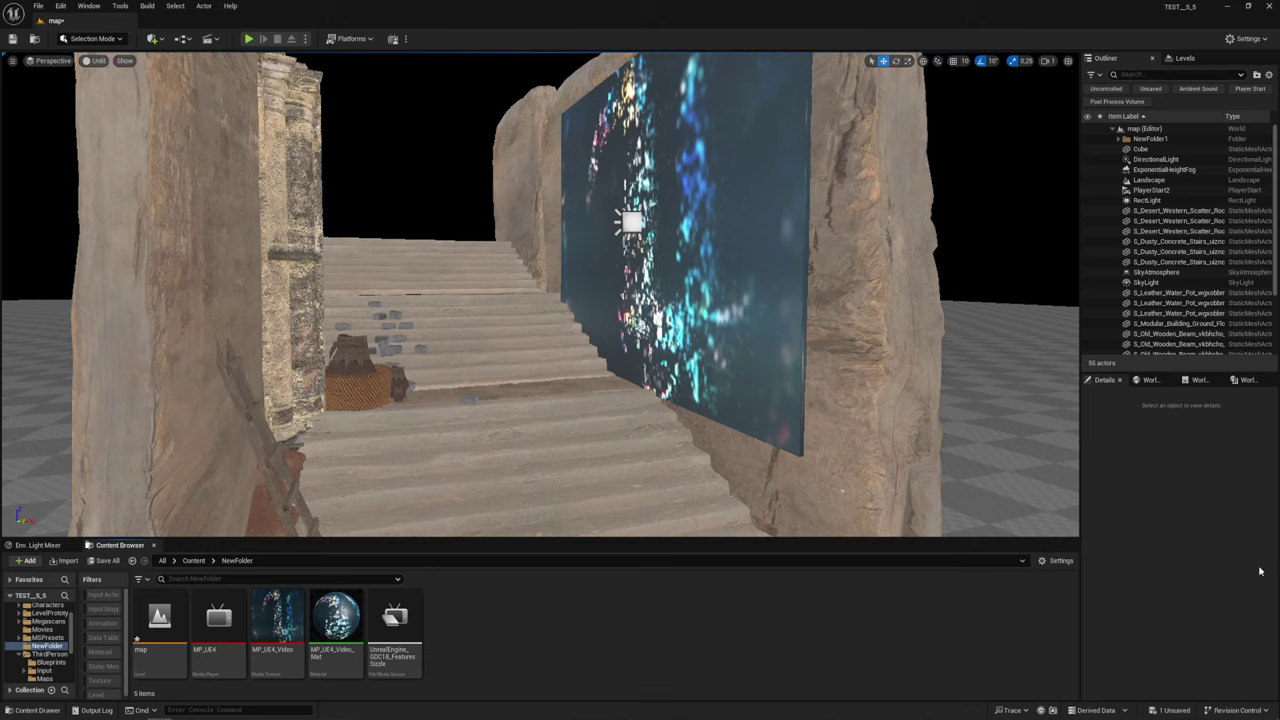
{"action": "left_click", "coordinate": [186, 43]}
{"action": "left_click", "coordinate": [781, 193]}
{"action": "left_click", "coordinate": [781, 186]}
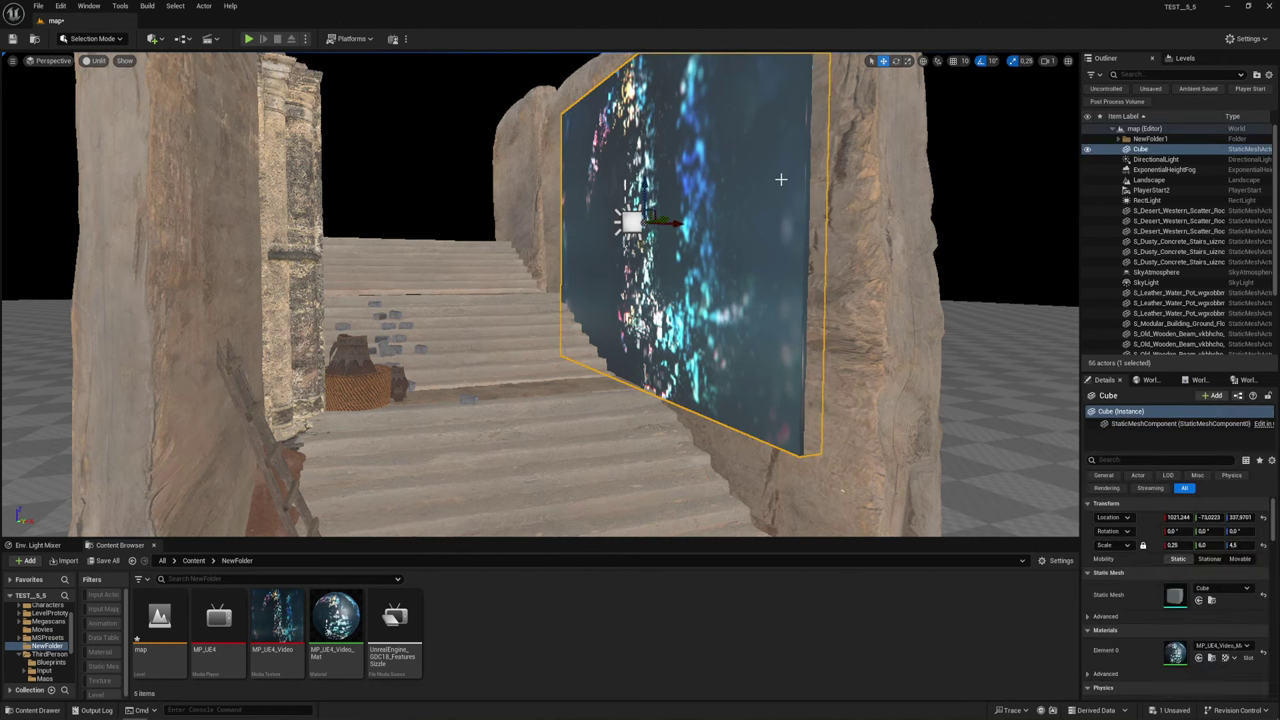
{"action": "left_click", "coordinate": [186, 41]}
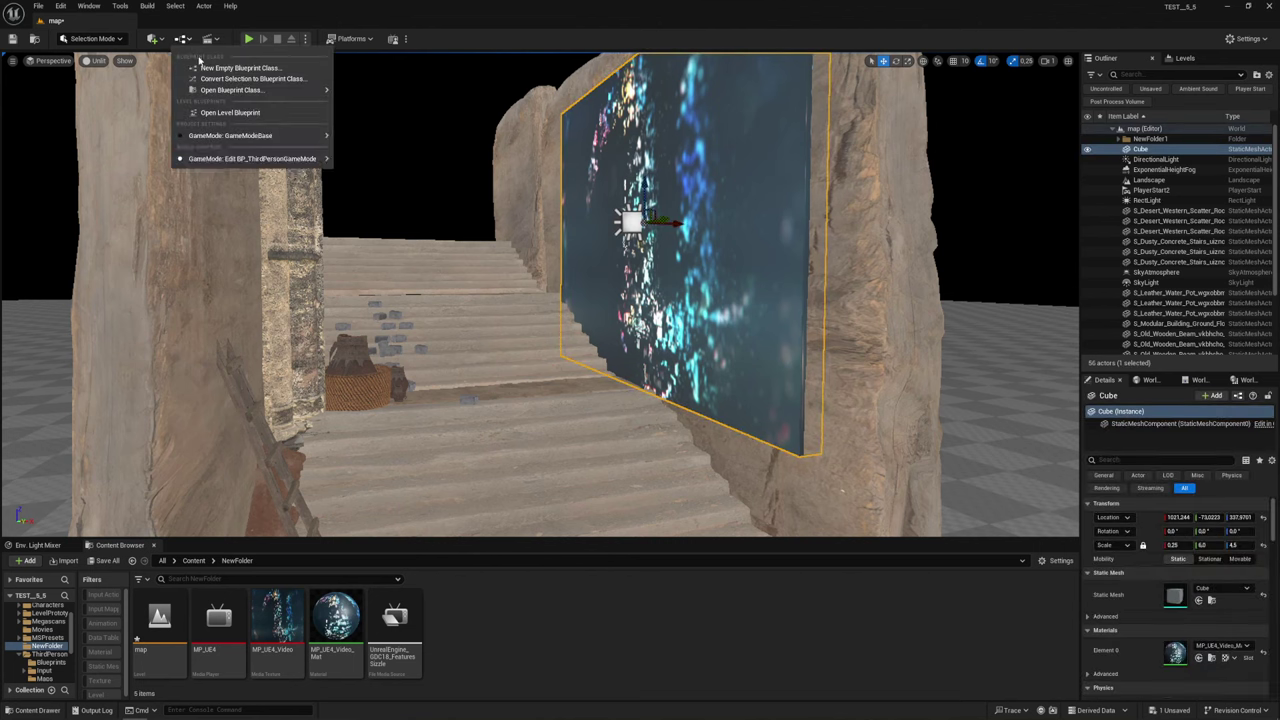
{"action": "left_click", "coordinate": [229, 113]}
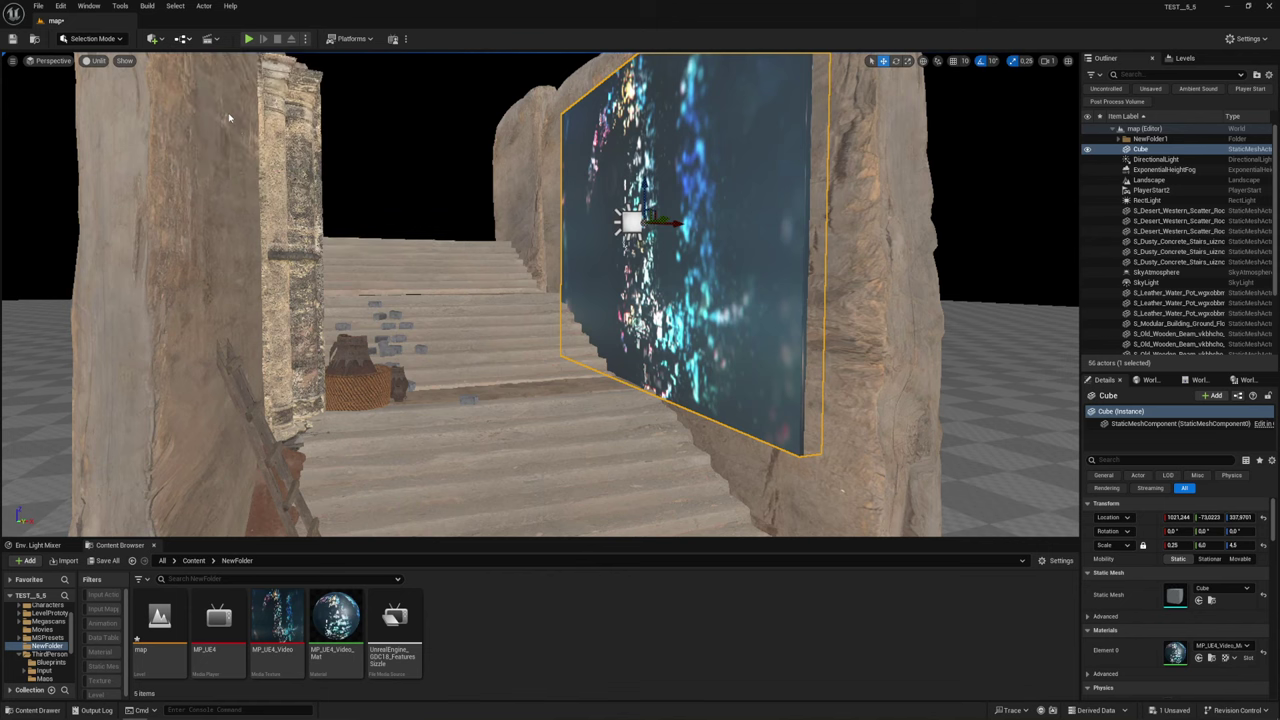
Add a MediaSource variable typed as a Media Source object reference
{"action": "right_click_drag", "start_coordinate": [727, 316], "coordinate": [736, 344]}
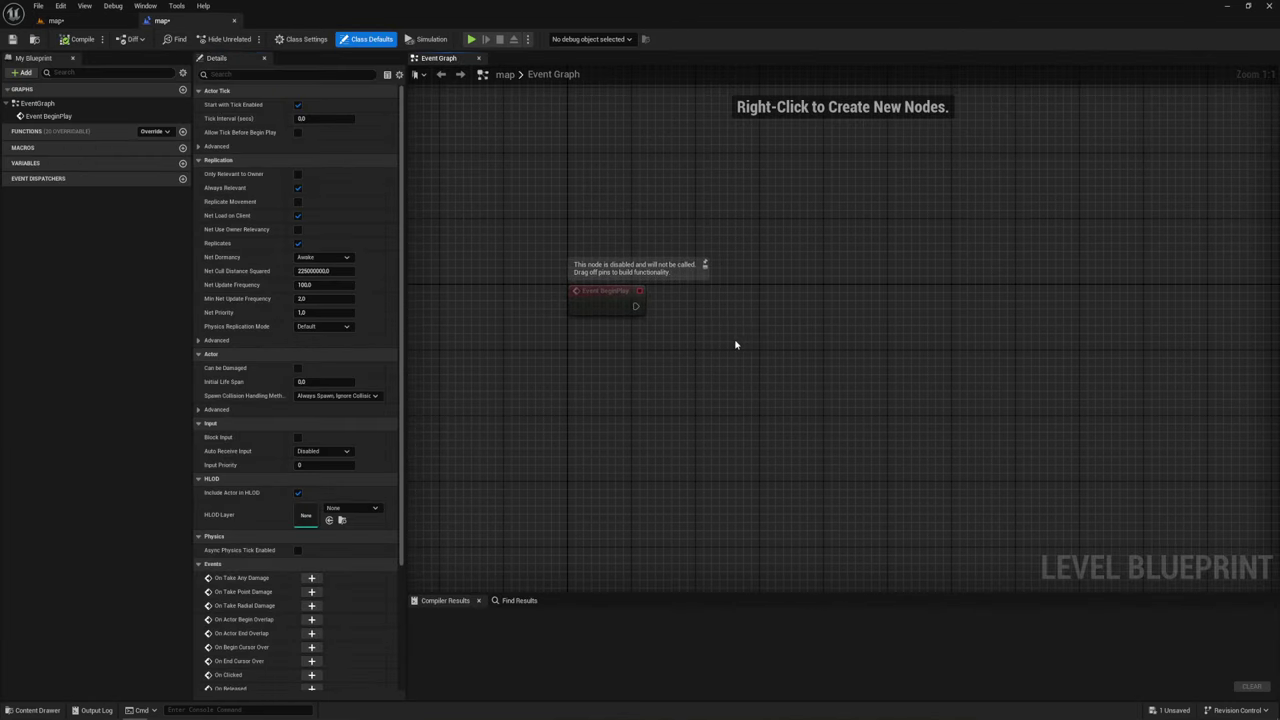
{"action": "left_click", "coordinate": [595, 298]}
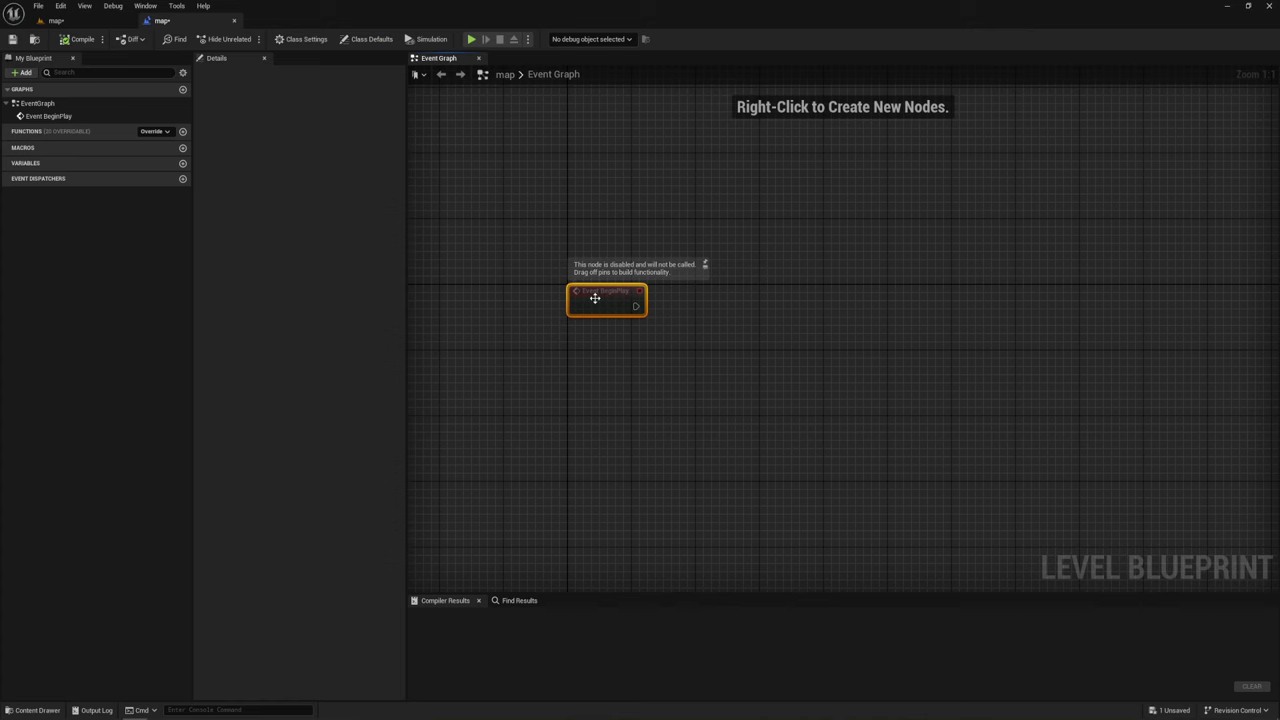
{"action": "left_click", "coordinate": [586, 214]}
{"action": "right_click_drag", "start_coordinate": [586, 214], "coordinate": [632, 239]}
{"action": "left_click", "coordinate": [182, 163]}
{"action": "type", "text": "MediaSource"}
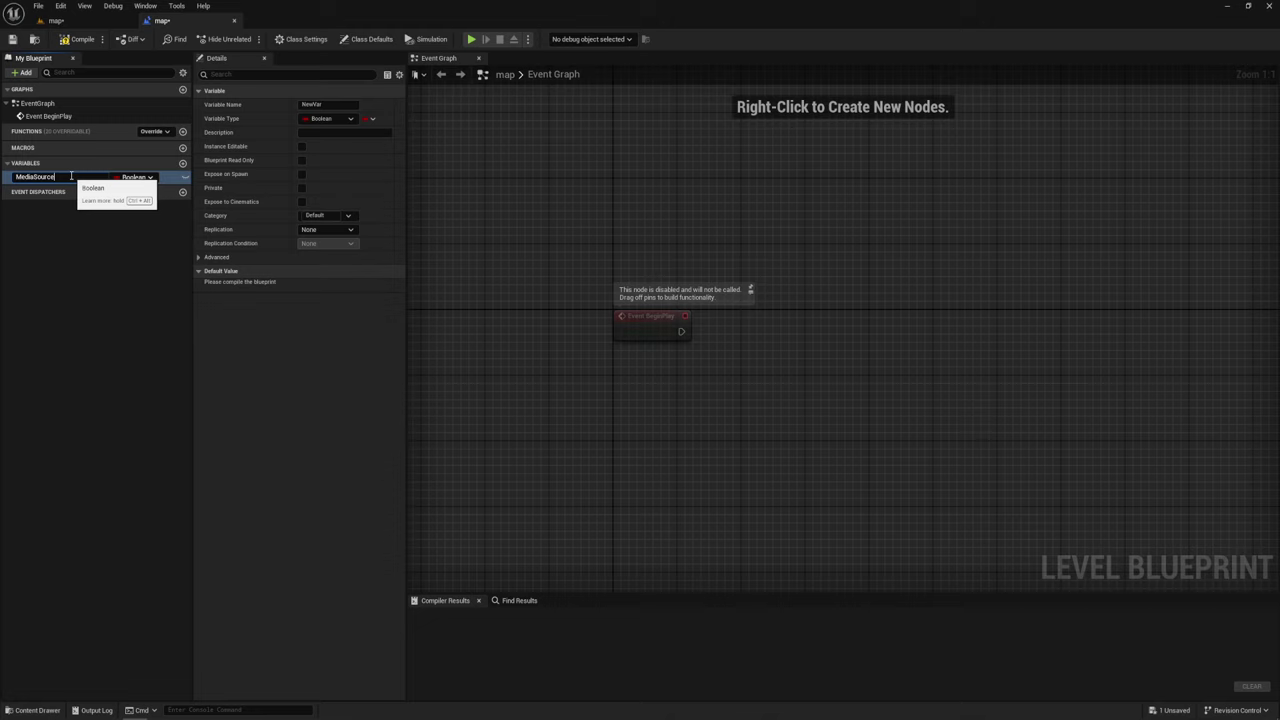
{"action": "key", "text": "Return"}
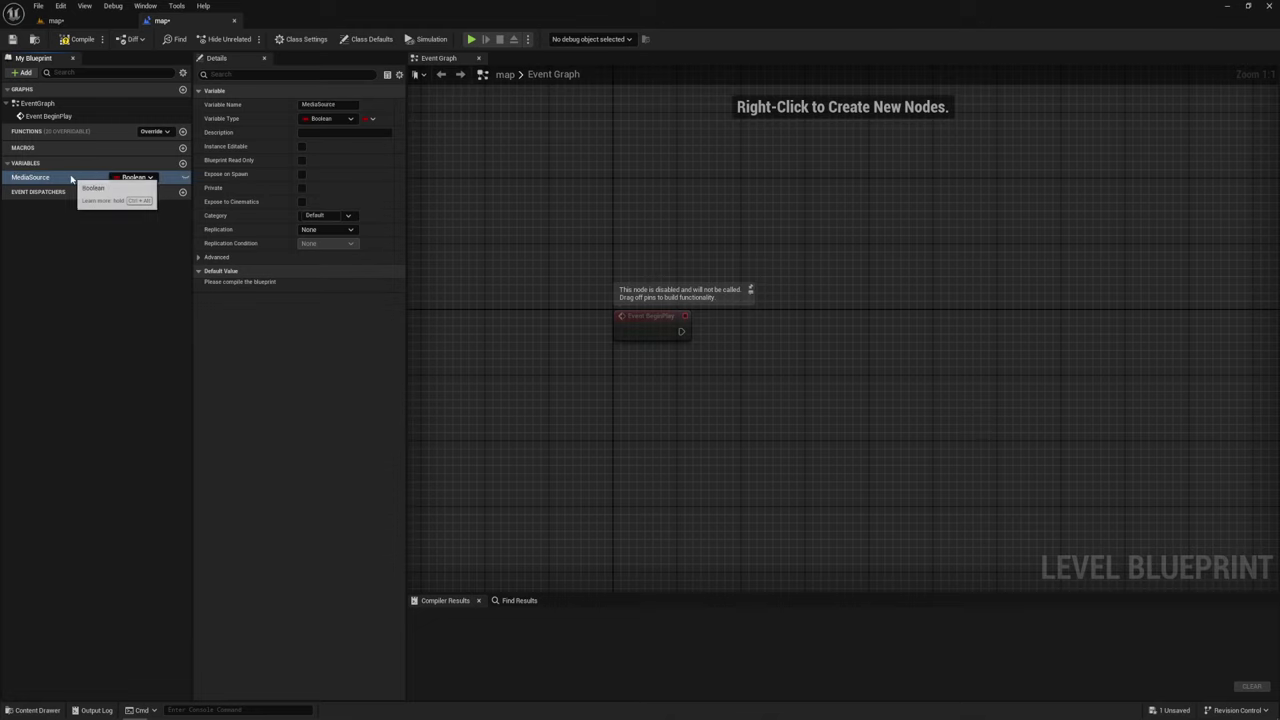
{"action": "left_click", "coordinate": [148, 178]}
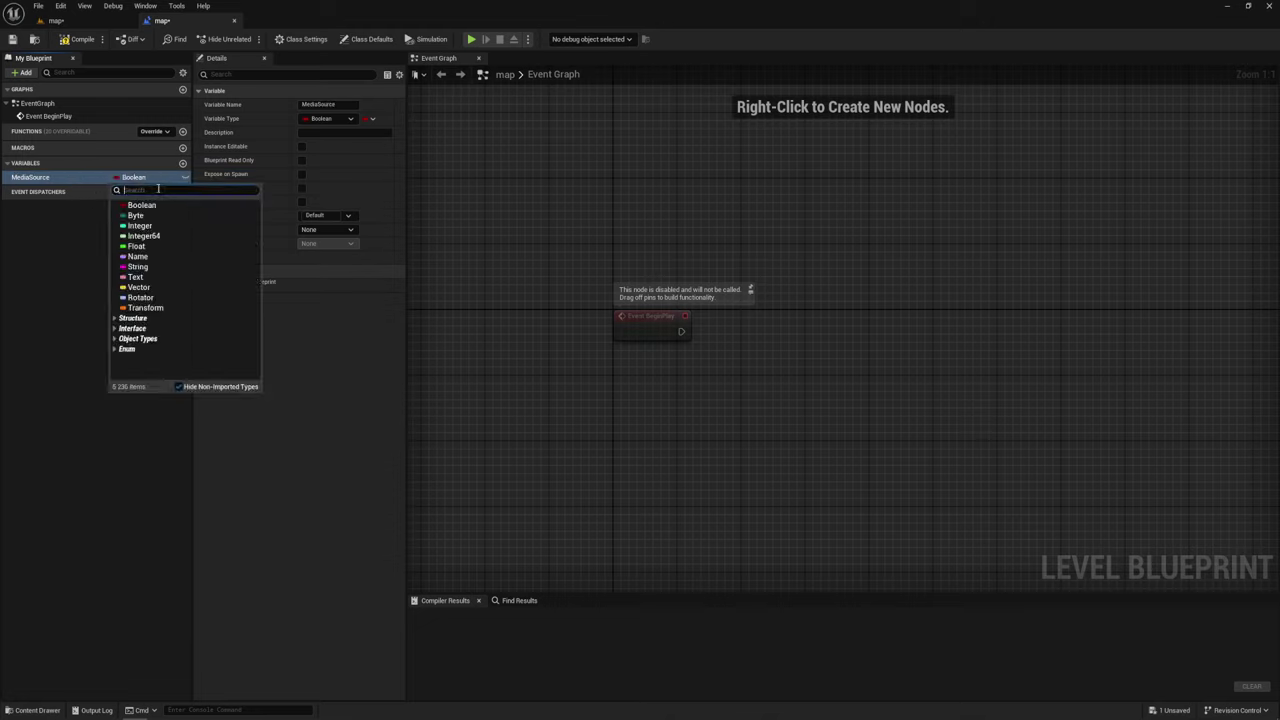
{"action": "type", "text": "Me"}
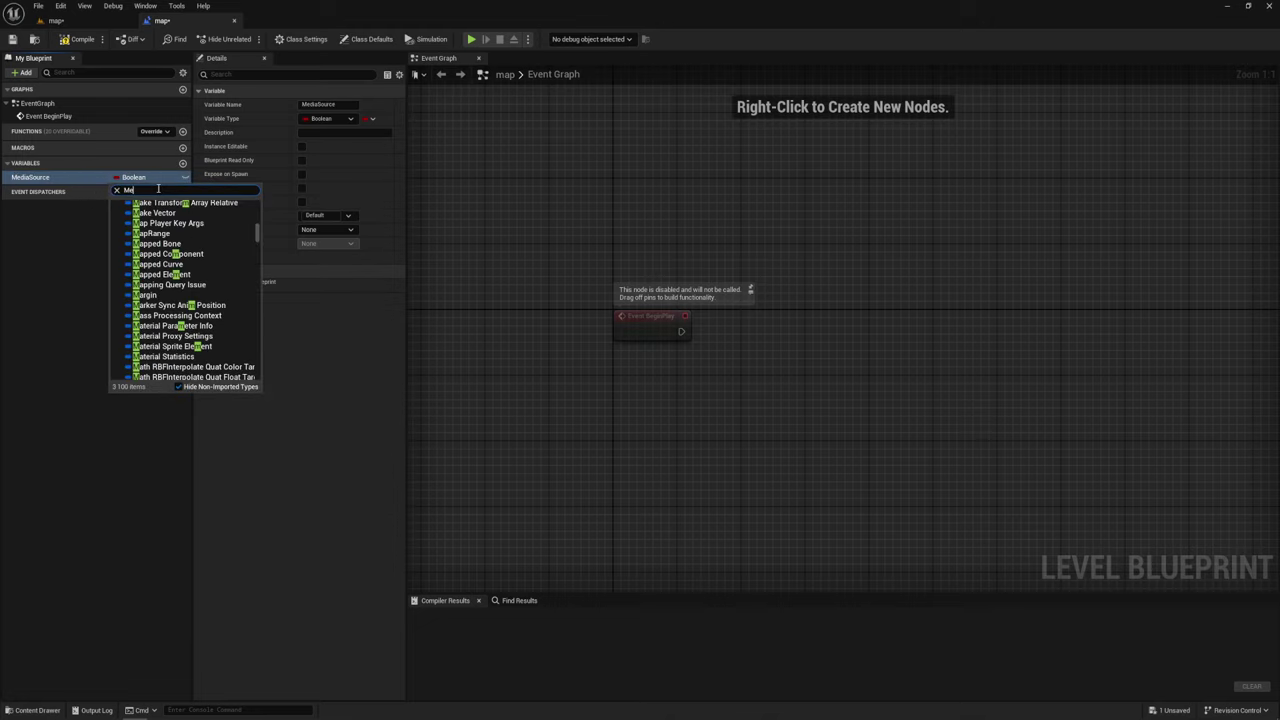
{"action": "type", "text": "dia"}
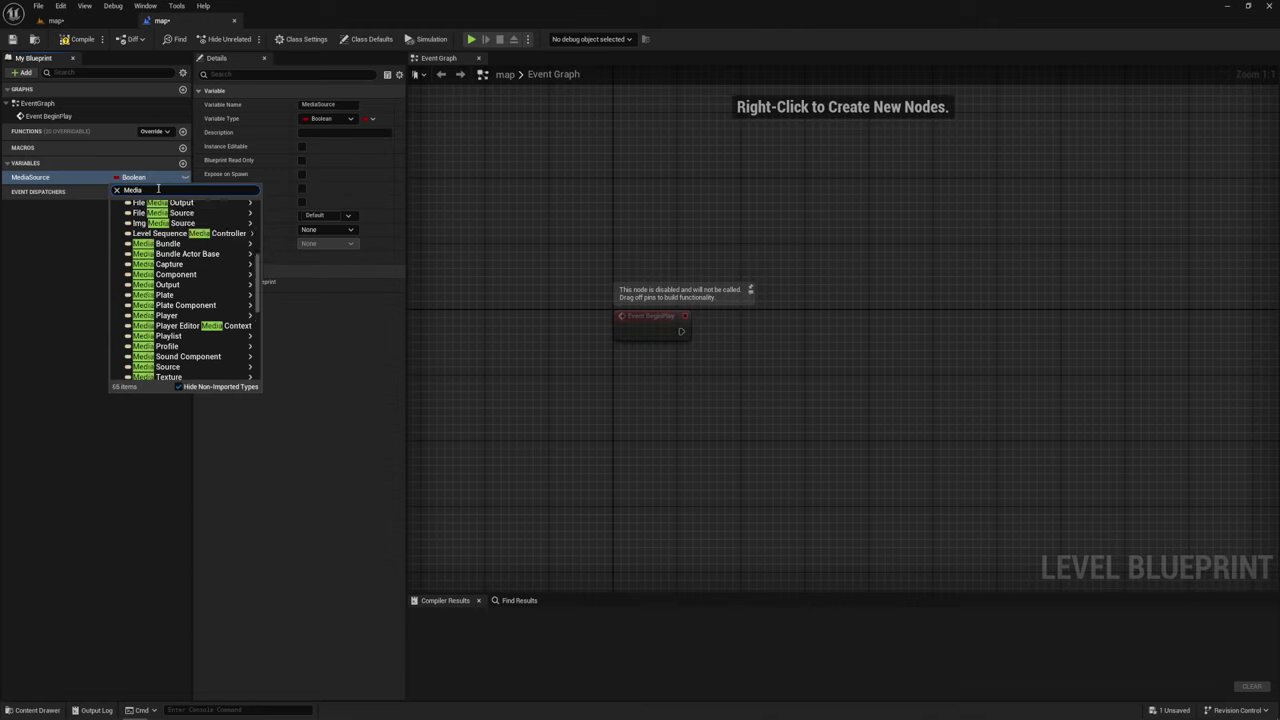
{"action": "type", "text": "Souc"}
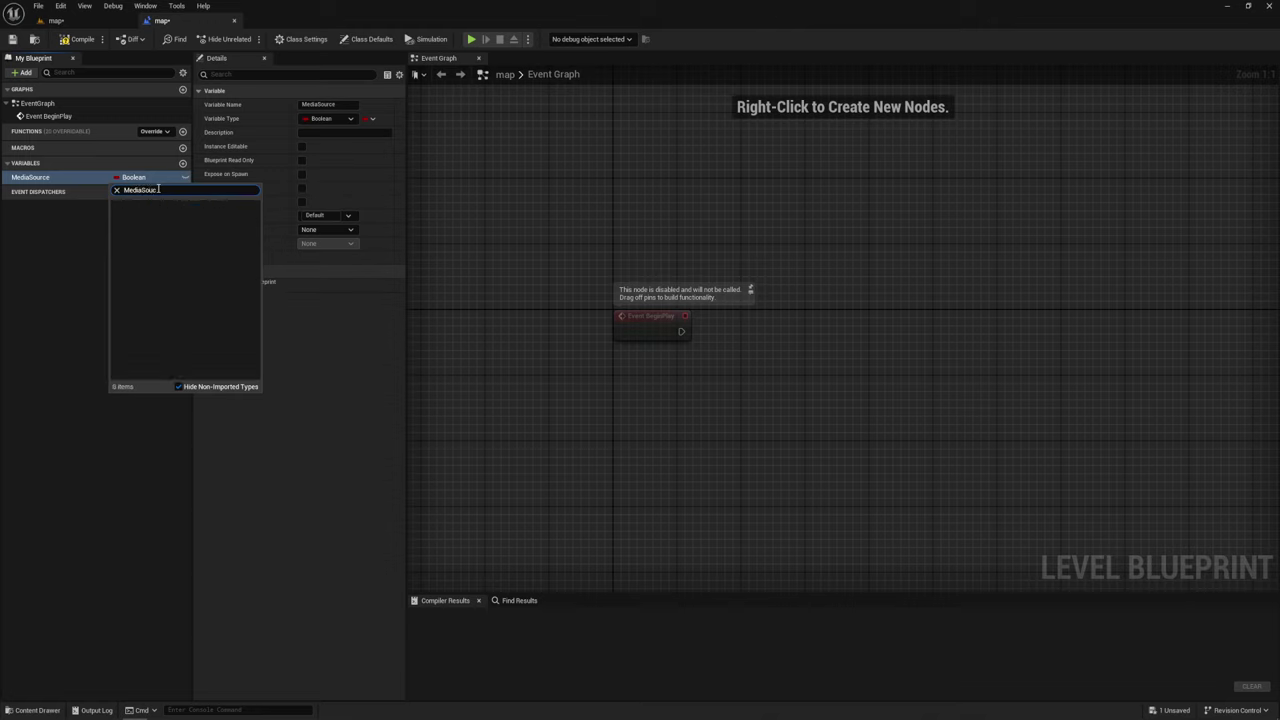
{"action": "key", "text": "BackSpace"}
{"action": "type", "text": "rce"}
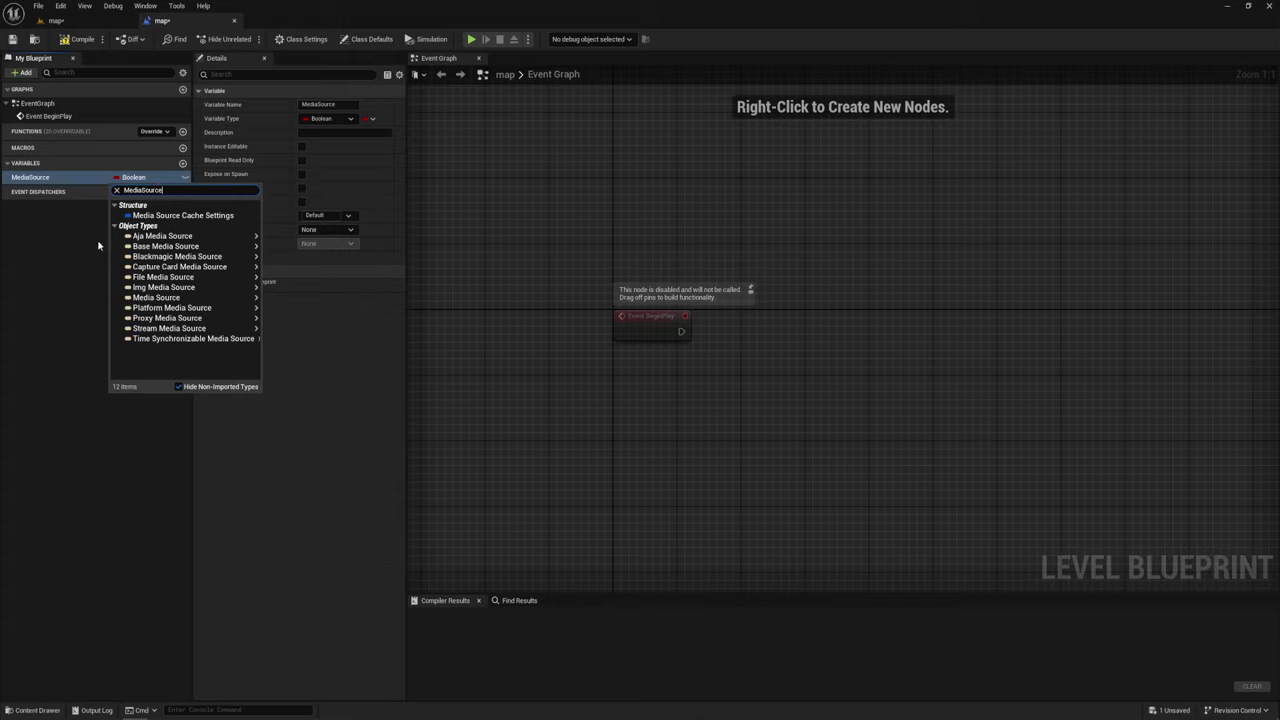
{"action": "mouse_move", "coordinate": [200, 297]}
{"action": "left_click", "coordinate": [284, 300]}
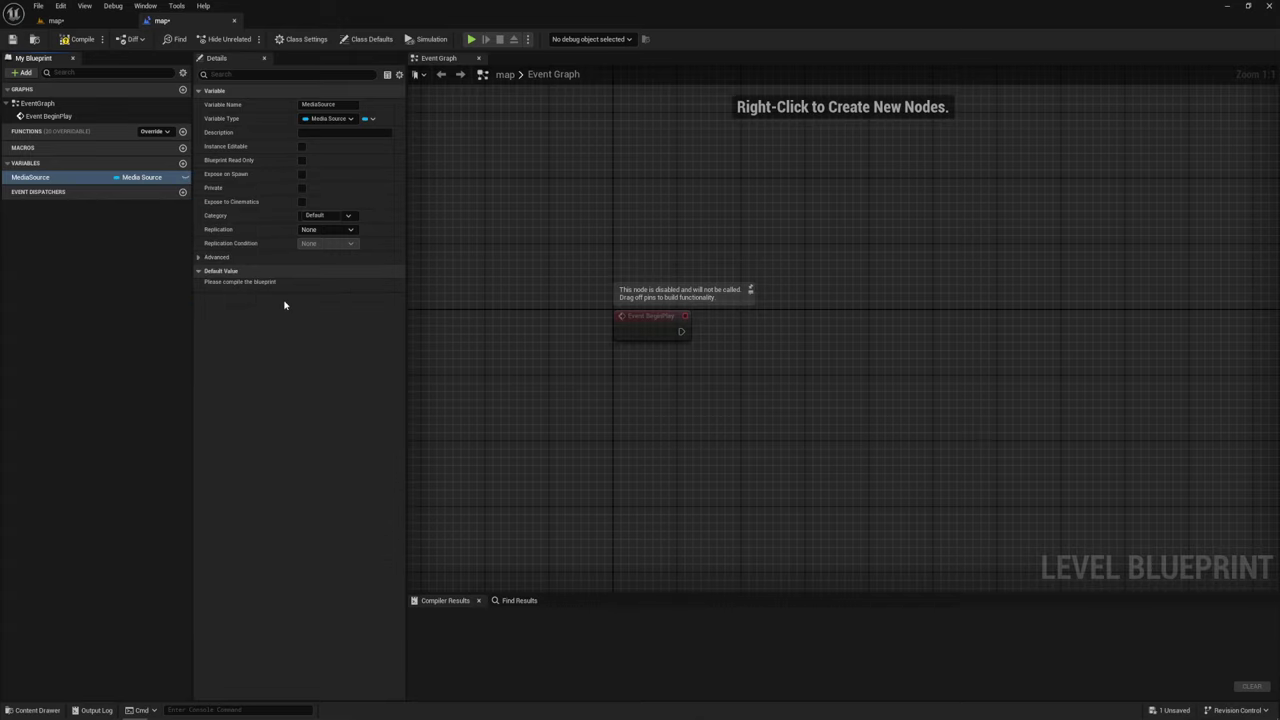
Duplicate it as MediaPlayer with Media Player object reference type, then compile
{"action": "right_click", "coordinate": [53, 178]}
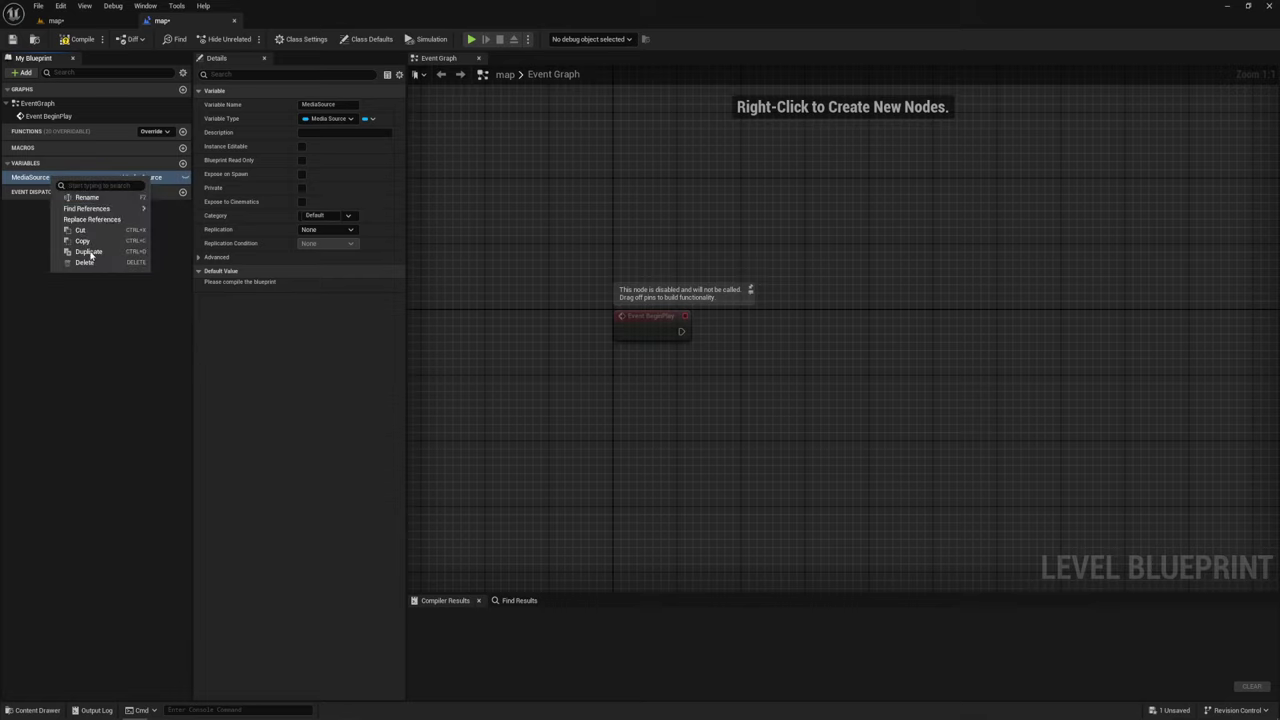
{"action": "left_click", "coordinate": [89, 252]}
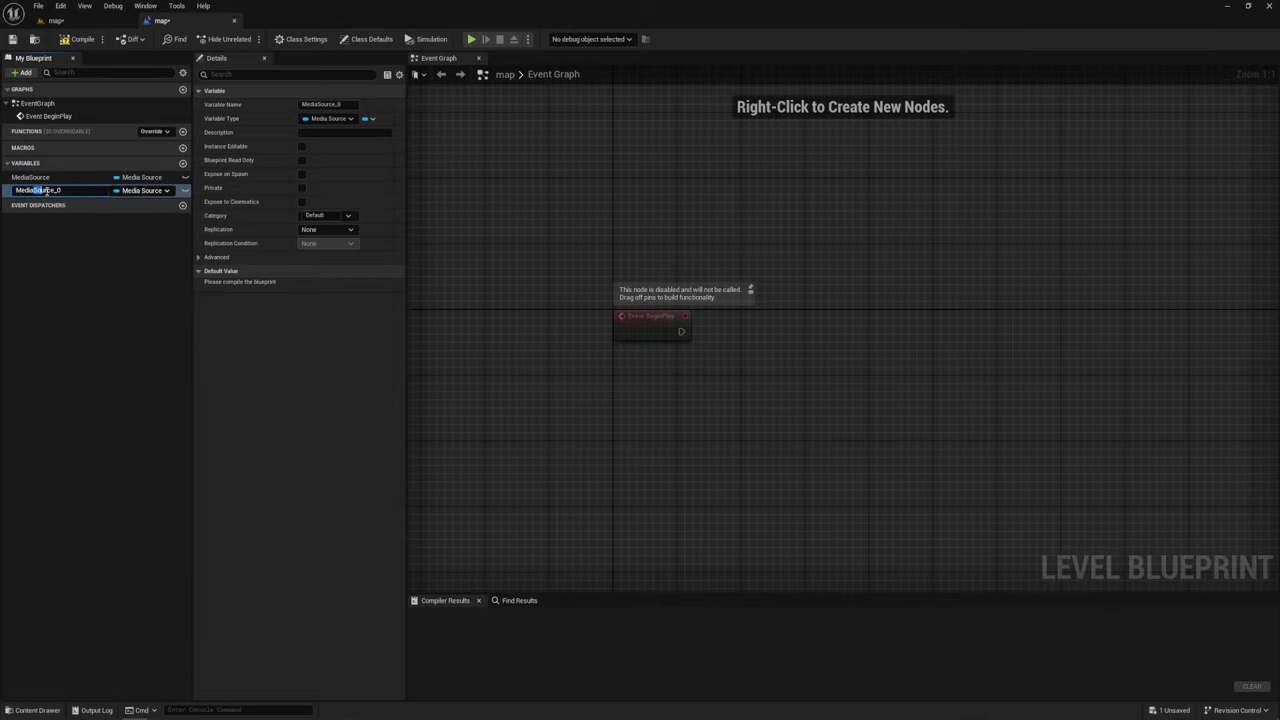
{"action": "left_click_drag", "start_coordinate": [47, 191], "coordinate": [104, 198]}
{"action": "type", "text": "MediaPlayer"}
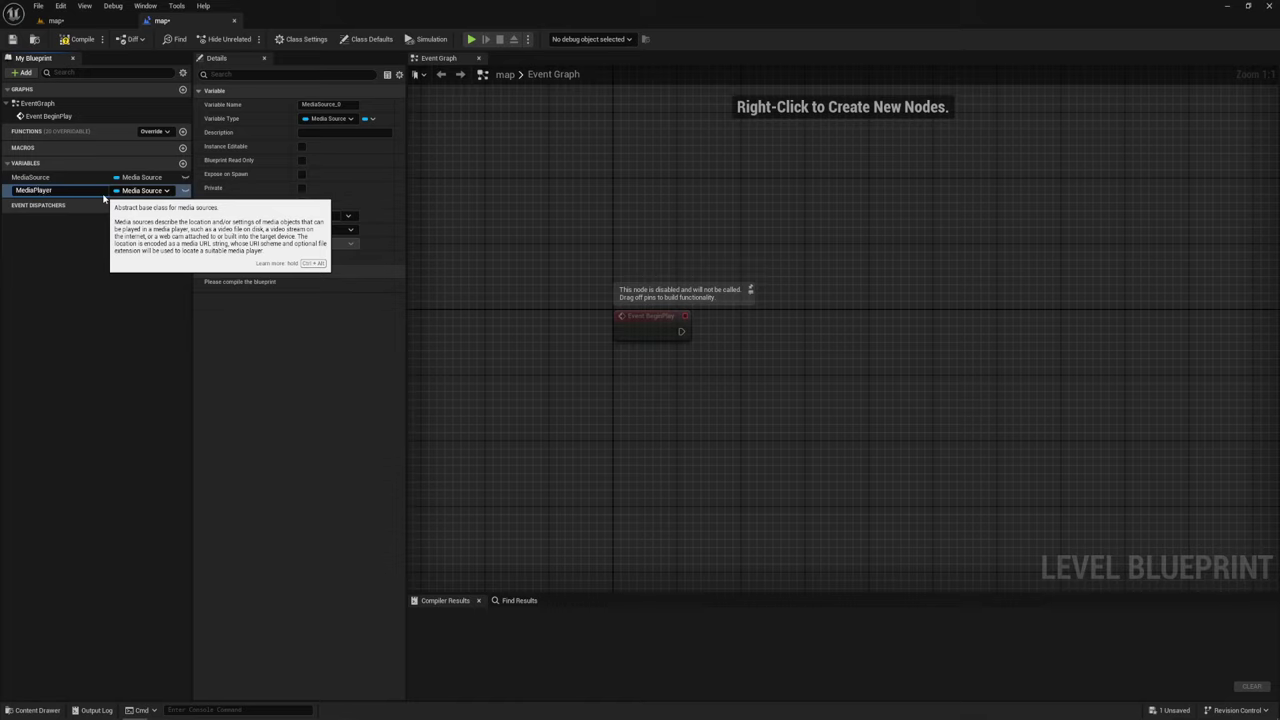
{"action": "key", "text": "Return"}
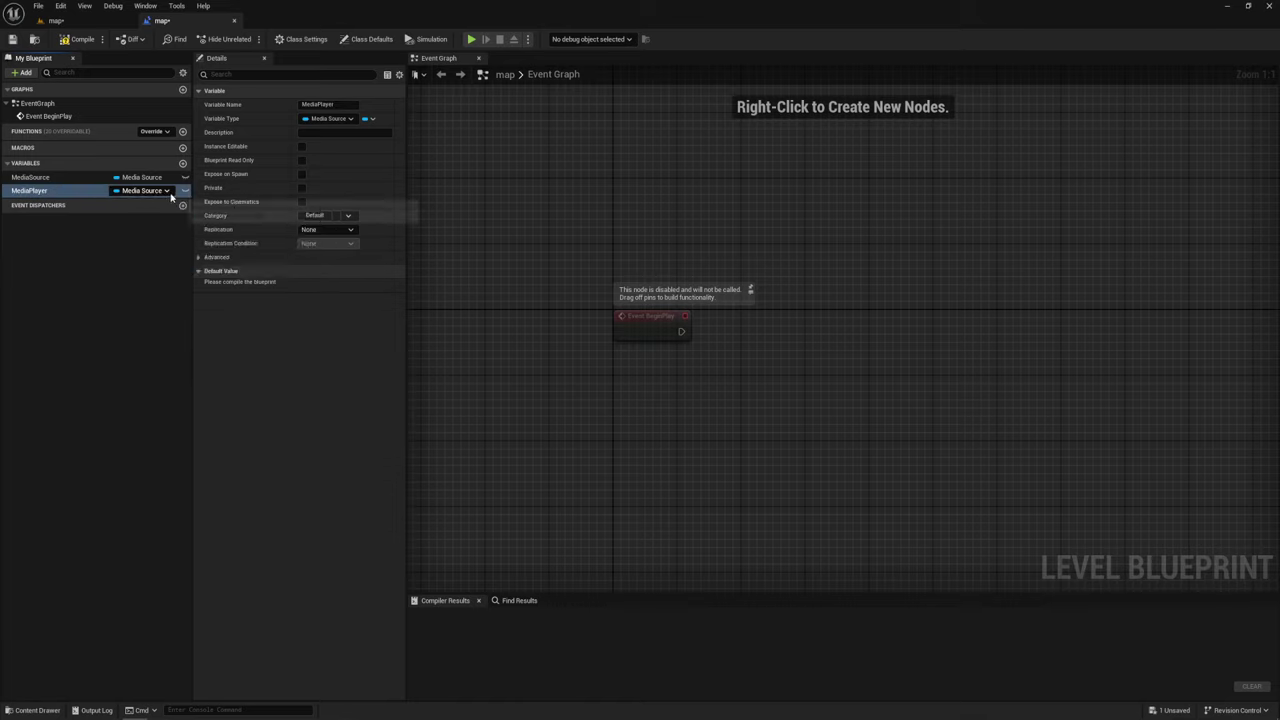
{"action": "left_click", "coordinate": [141, 190]}
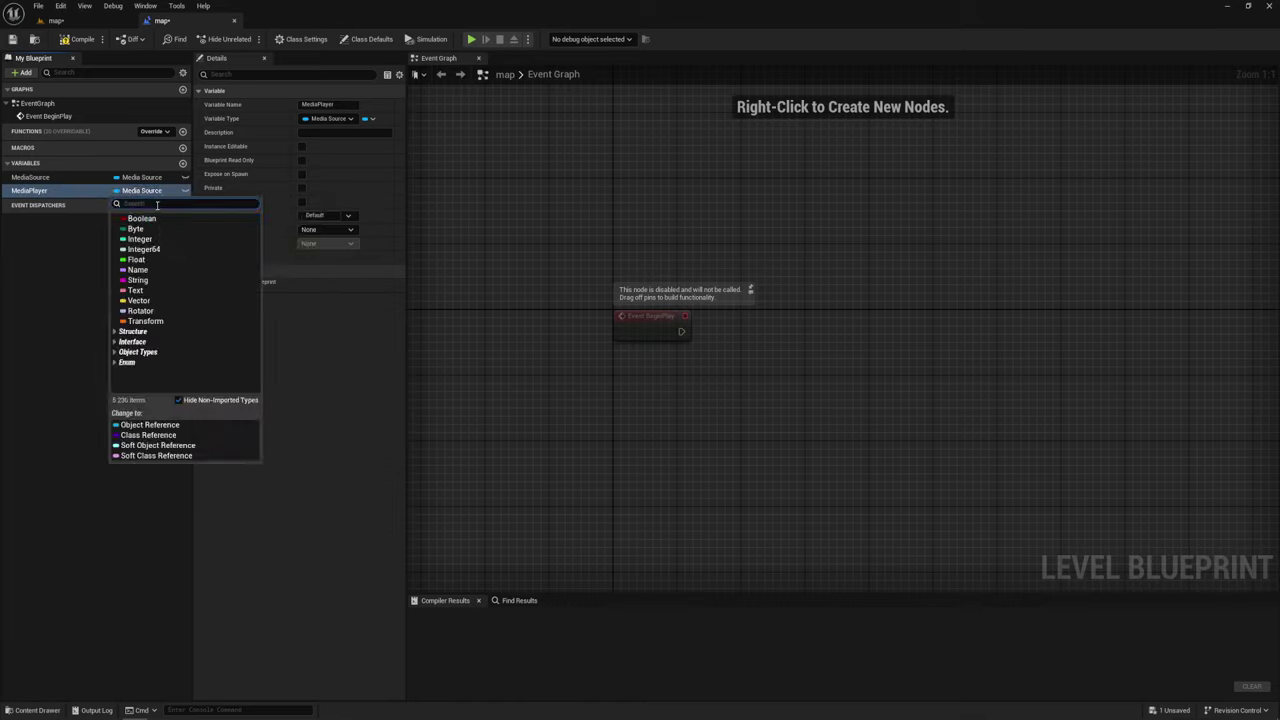
{"action": "type", "text": "media P"}
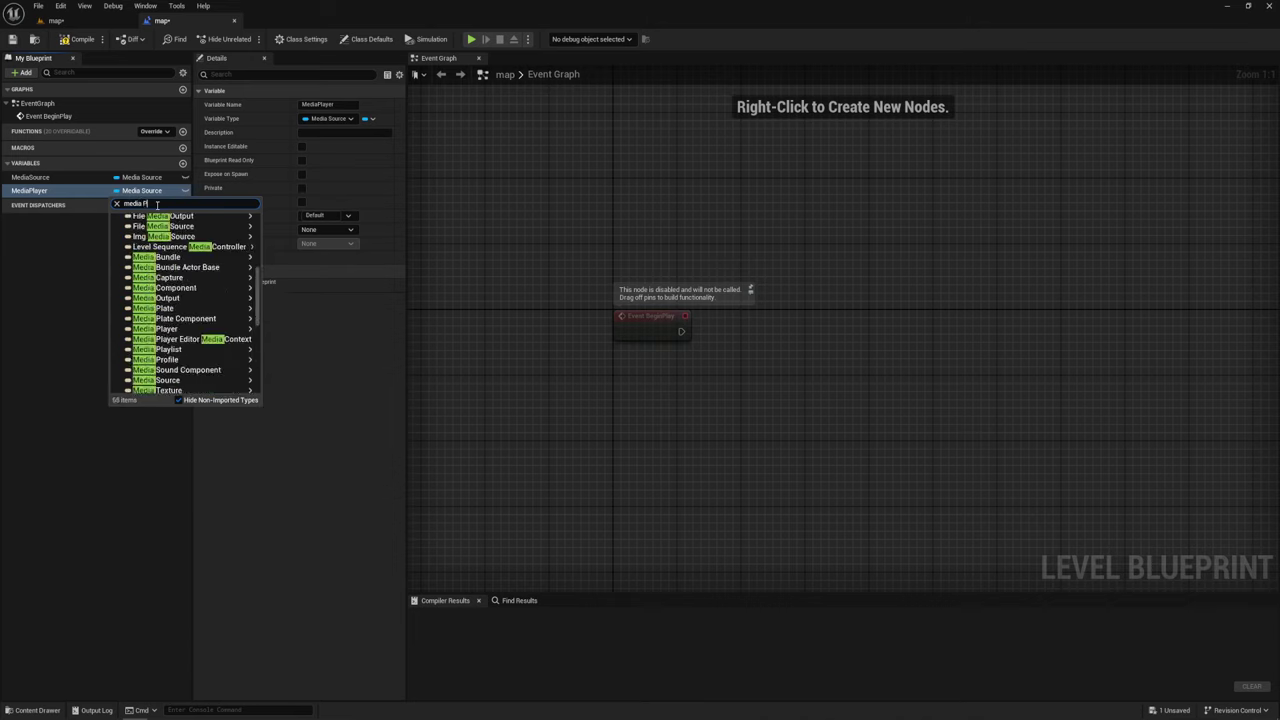
{"action": "type", "text": "l"}
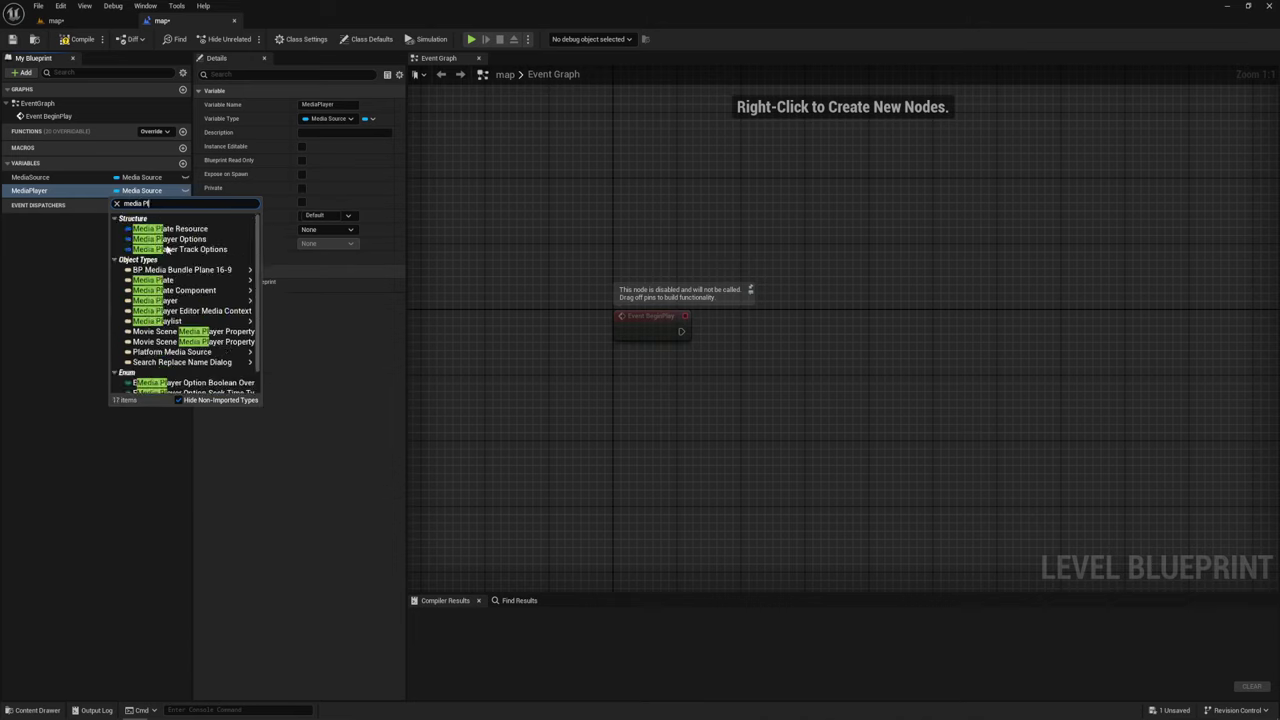
{"action": "left_click", "coordinate": [300, 308]}
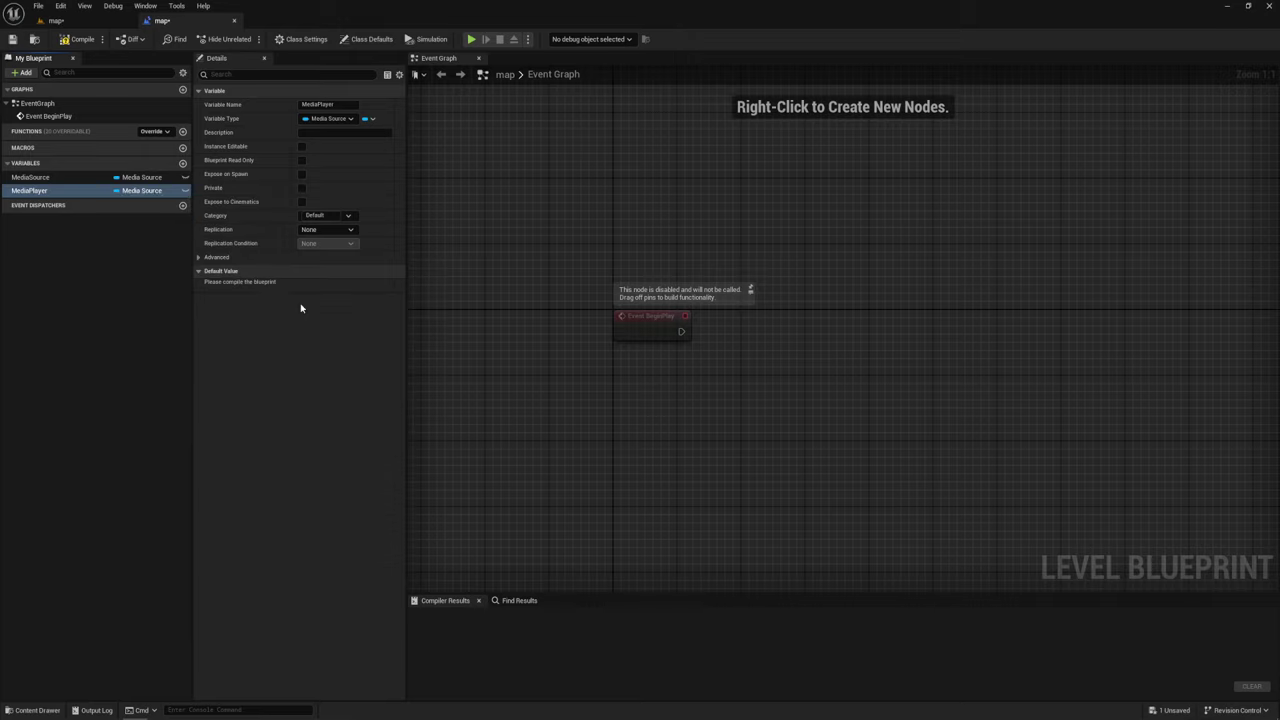
{"action": "left_click", "coordinate": [72, 42]}
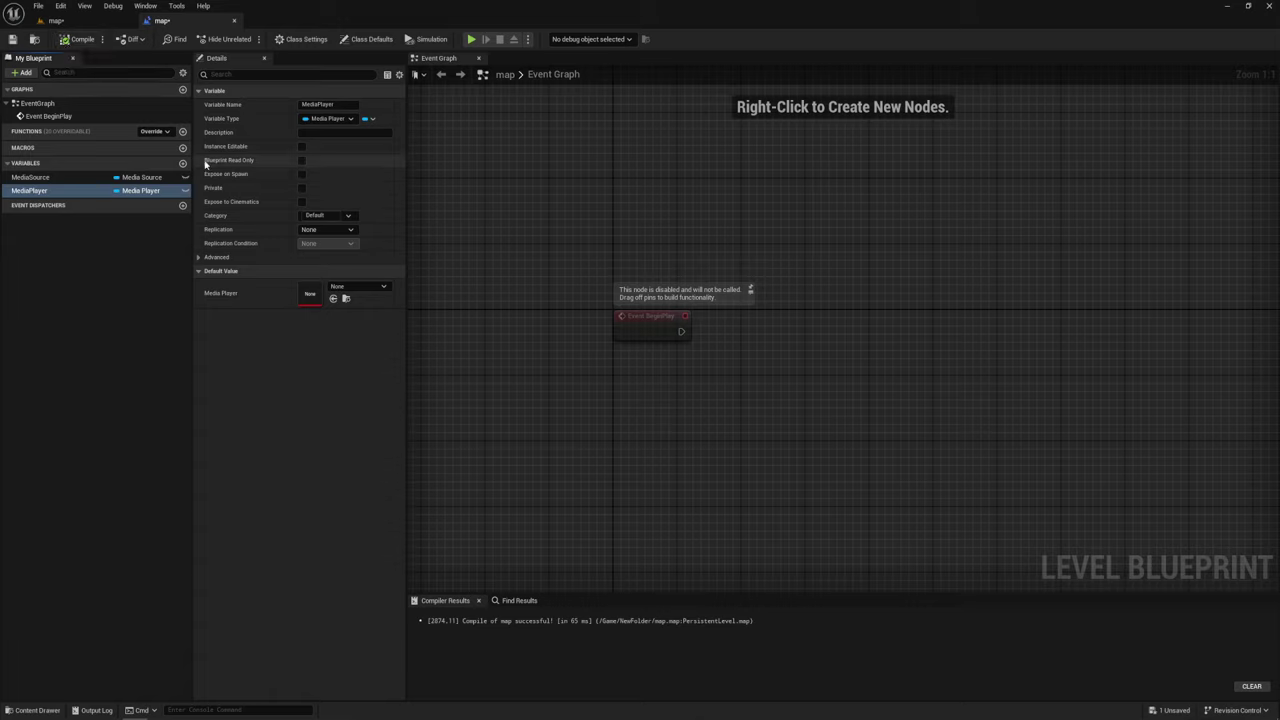
Default MediaSource to UnrealEngine_GDC18_FeaturesSizzle and MediaPlayer to MP_UE4, then compile
{"action": "left_click", "coordinate": [365, 287]}
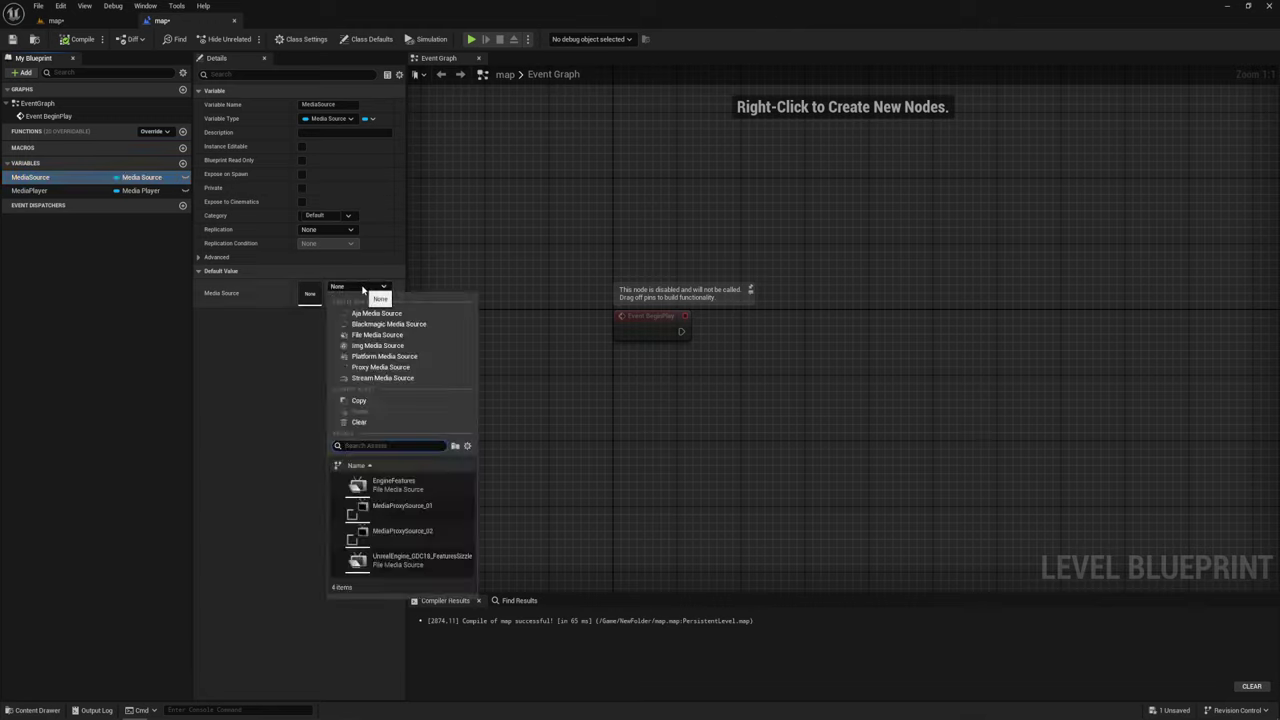
{"action": "left_click", "coordinate": [415, 560]}
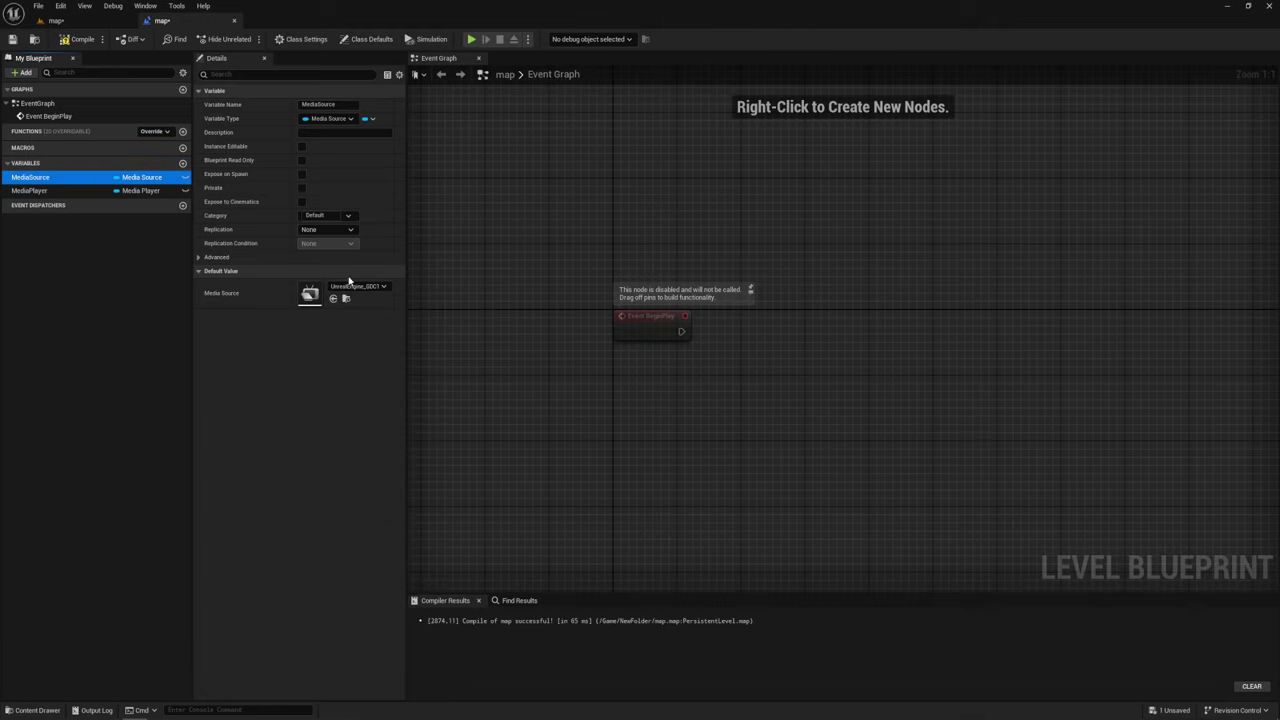
{"action": "left_click", "coordinate": [53, 191]}
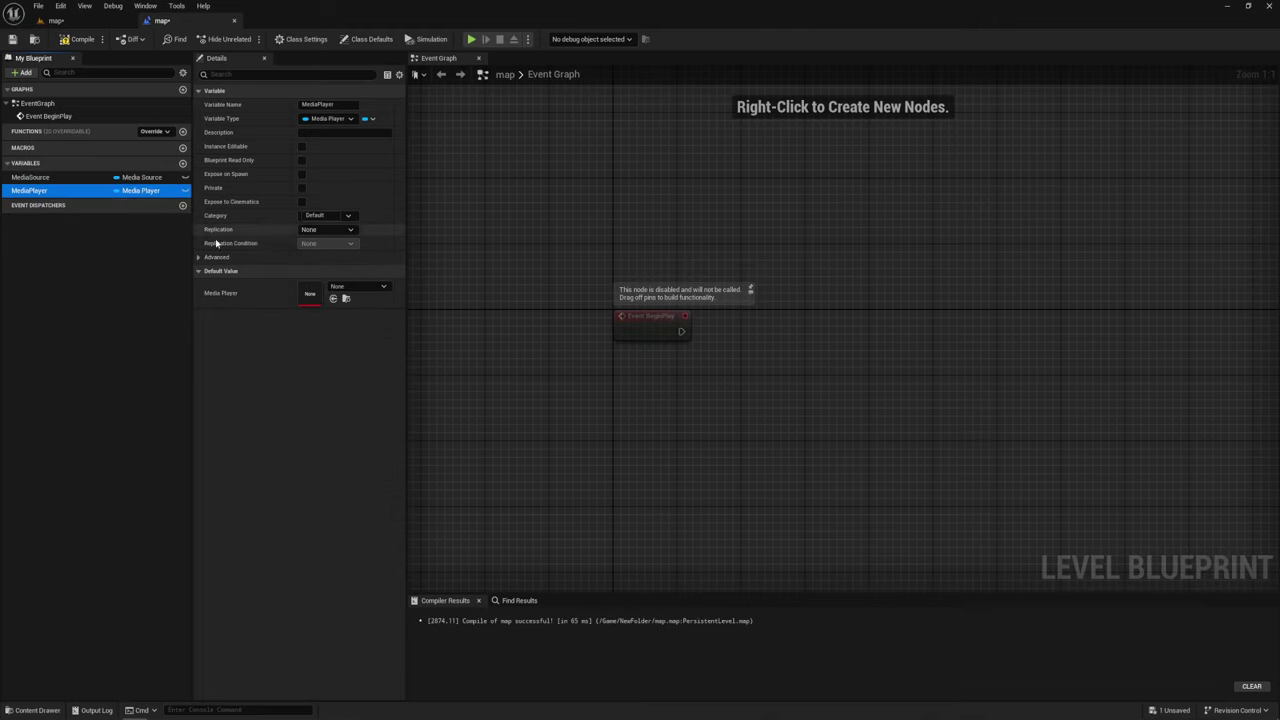
{"action": "left_click", "coordinate": [364, 291]}
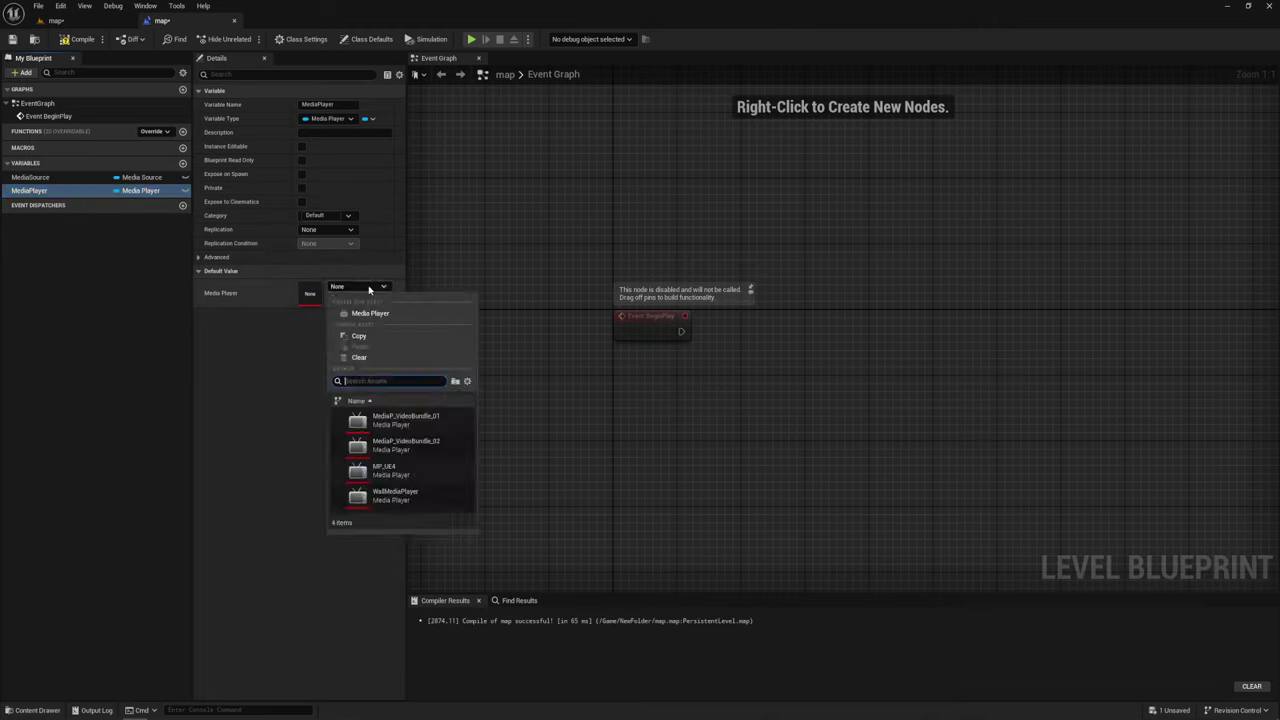
{"action": "left_click", "coordinate": [383, 471]}
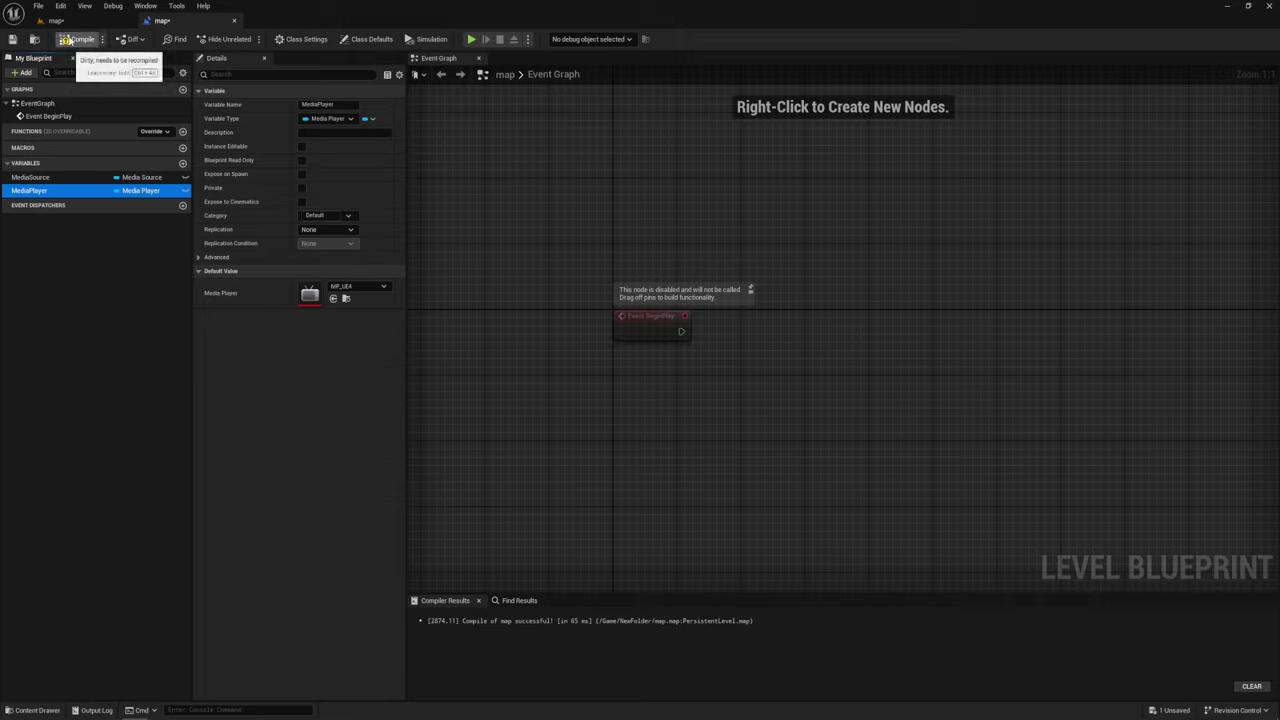
{"action": "left_click", "coordinate": [68, 40]}
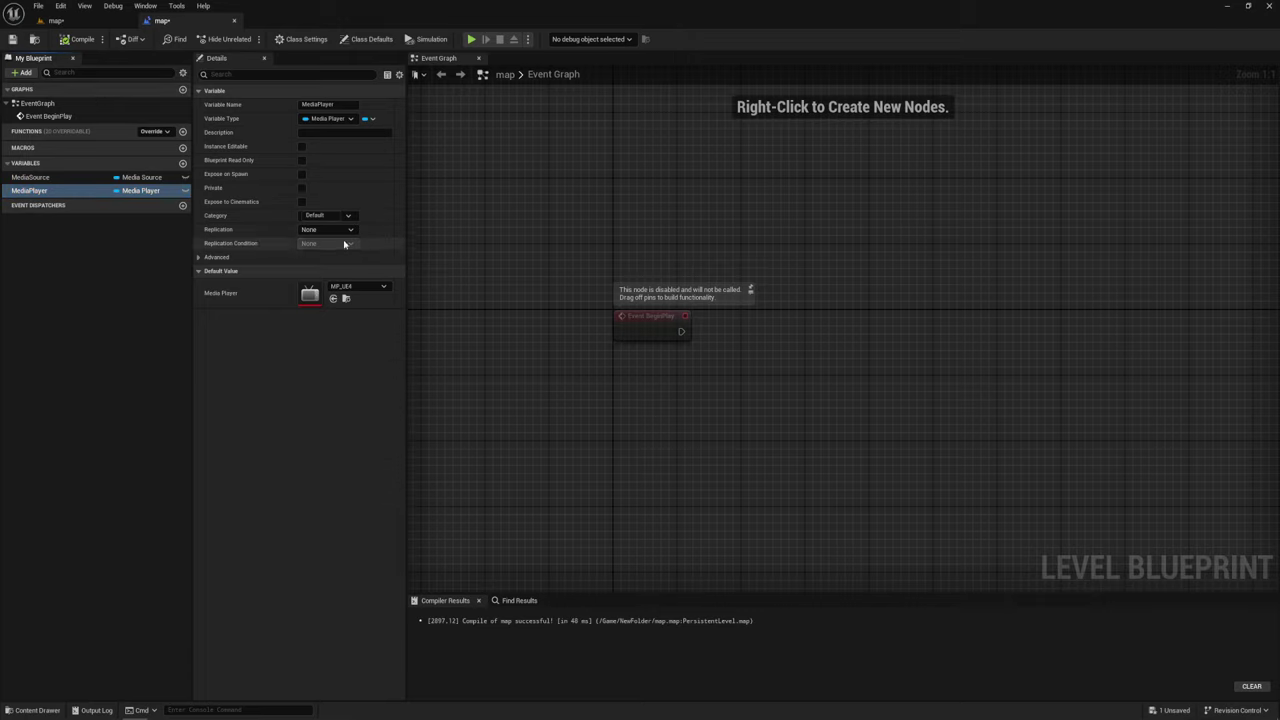
{"action": "left_click", "coordinate": [34, 178]}
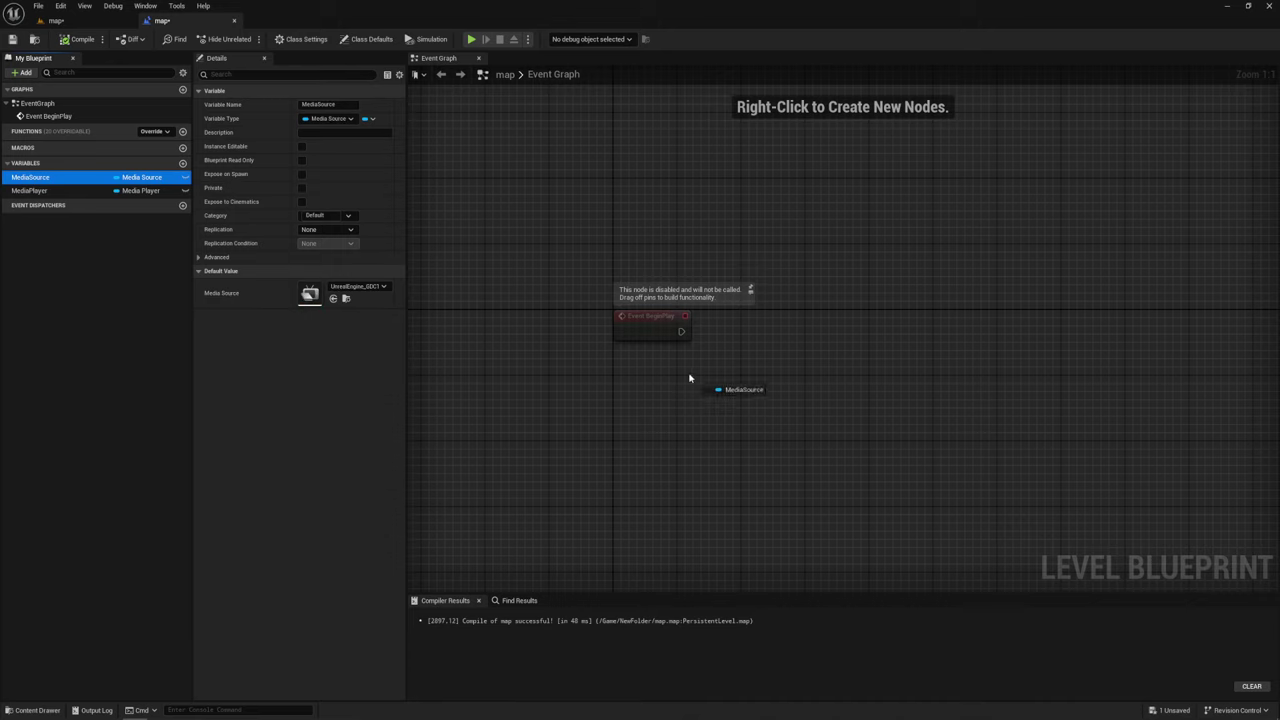
Place a MediaSource getter feeding the Media Source pin of a new Open Source node
{"action": "left_click_drag", "start_coordinate": [630, 355], "coordinate": [770, 298], "text": "ctrl"}
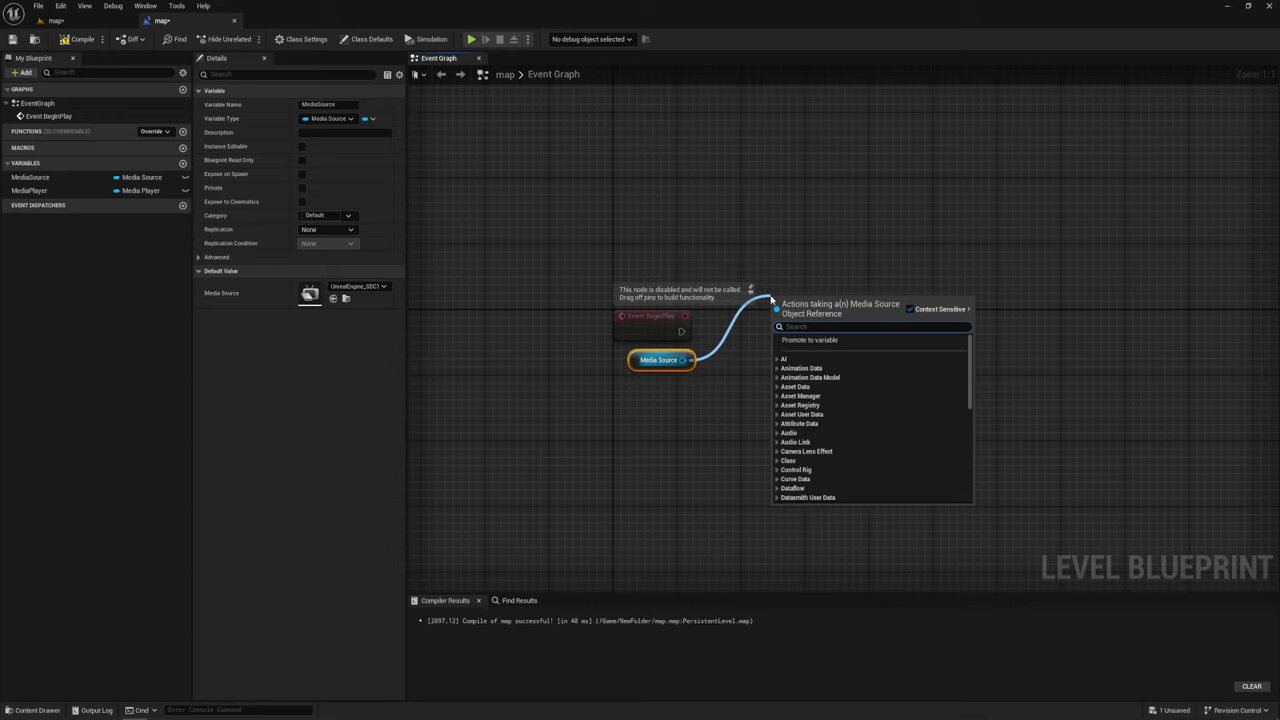
{"action": "type", "text": "open"}
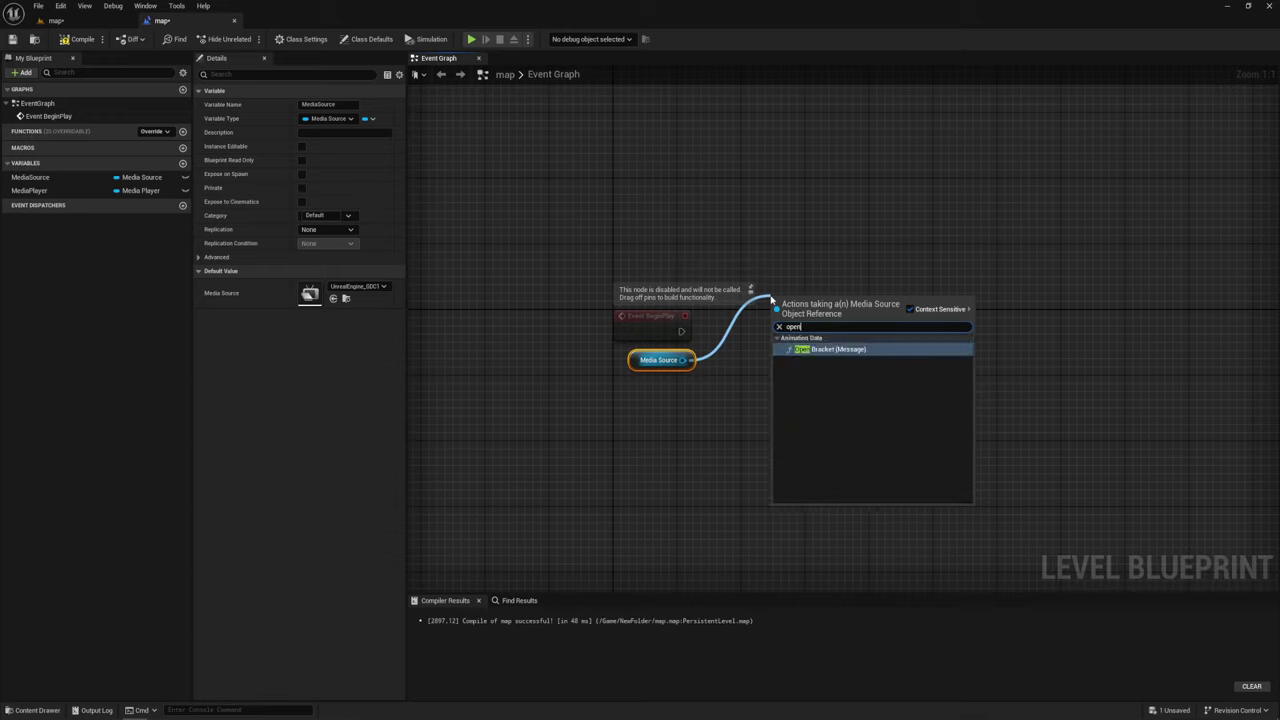
{"action": "type", "text": " source"}
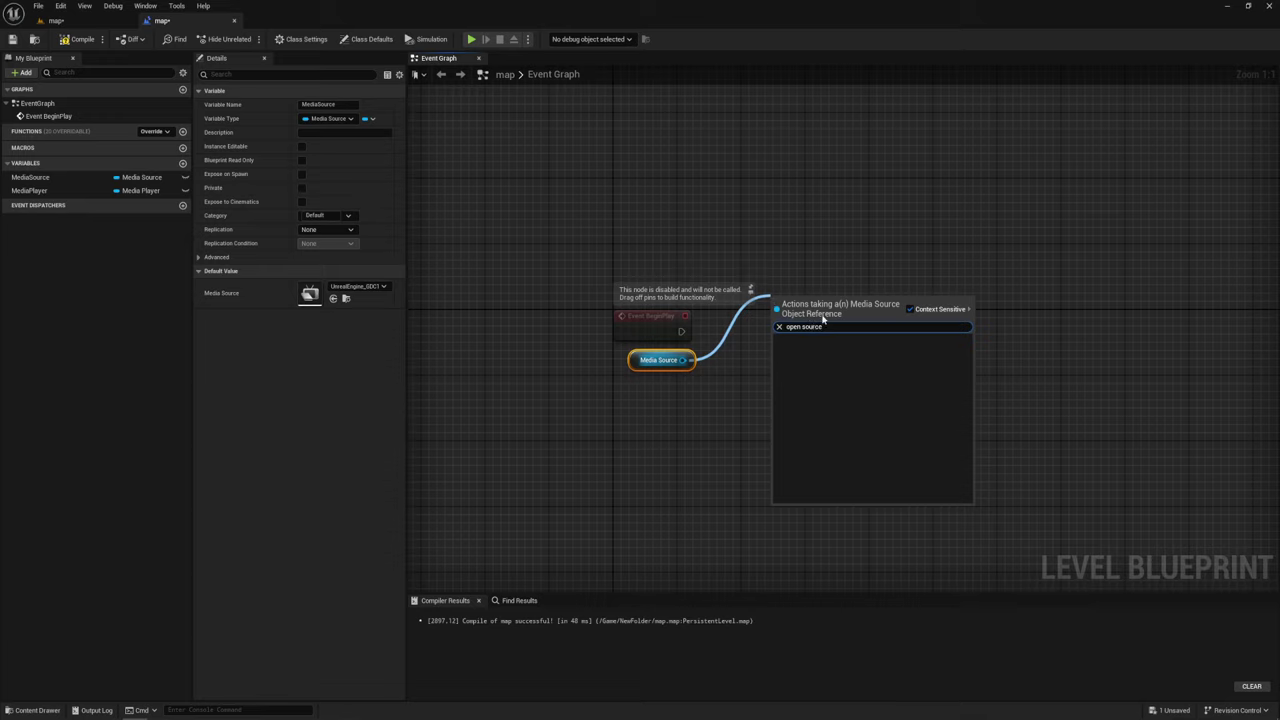
{"action": "left_click", "coordinate": [910, 309]}
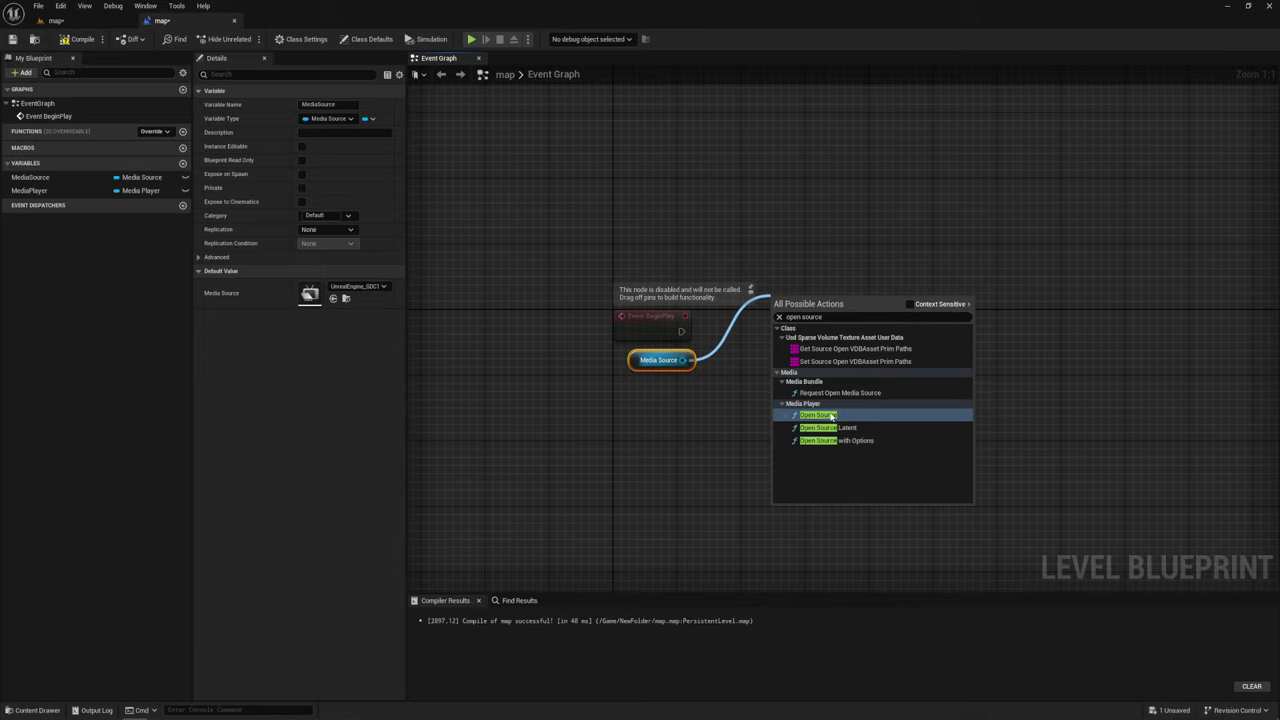
{"action": "left_click", "coordinate": [831, 415]}
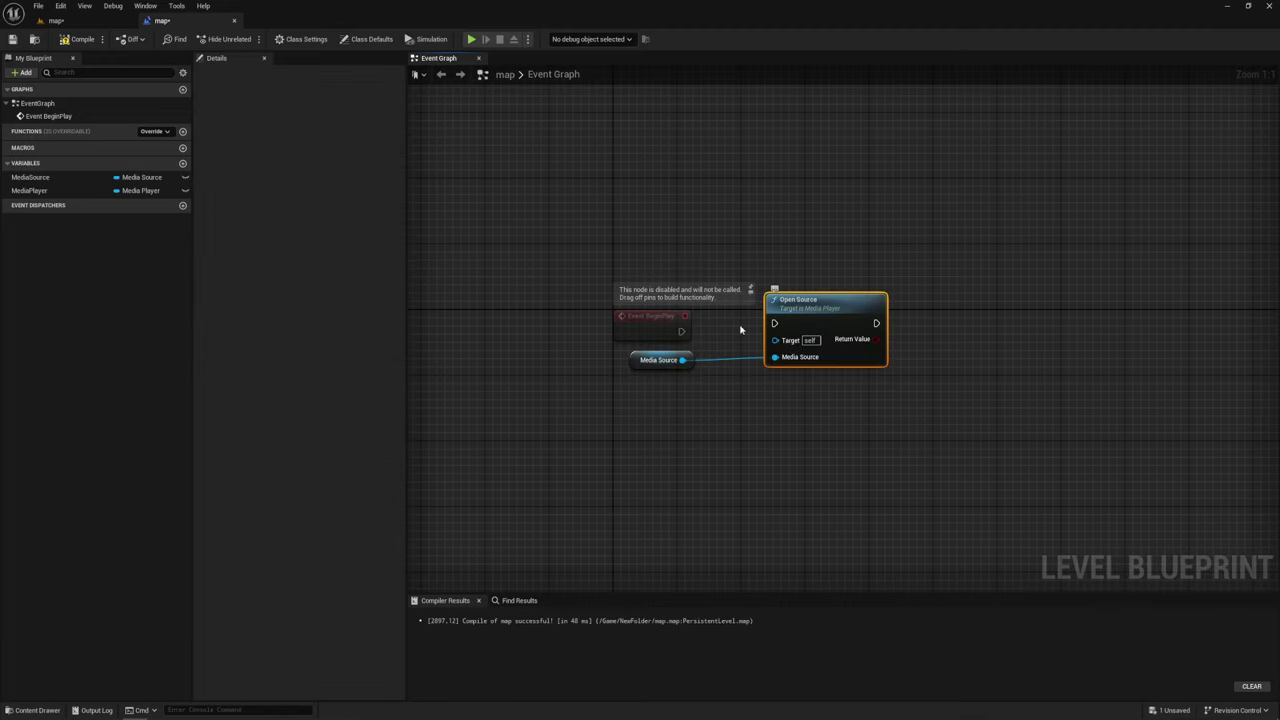
{"action": "right_click_drag", "start_coordinate": [821, 429], "coordinate": [761, 411]}
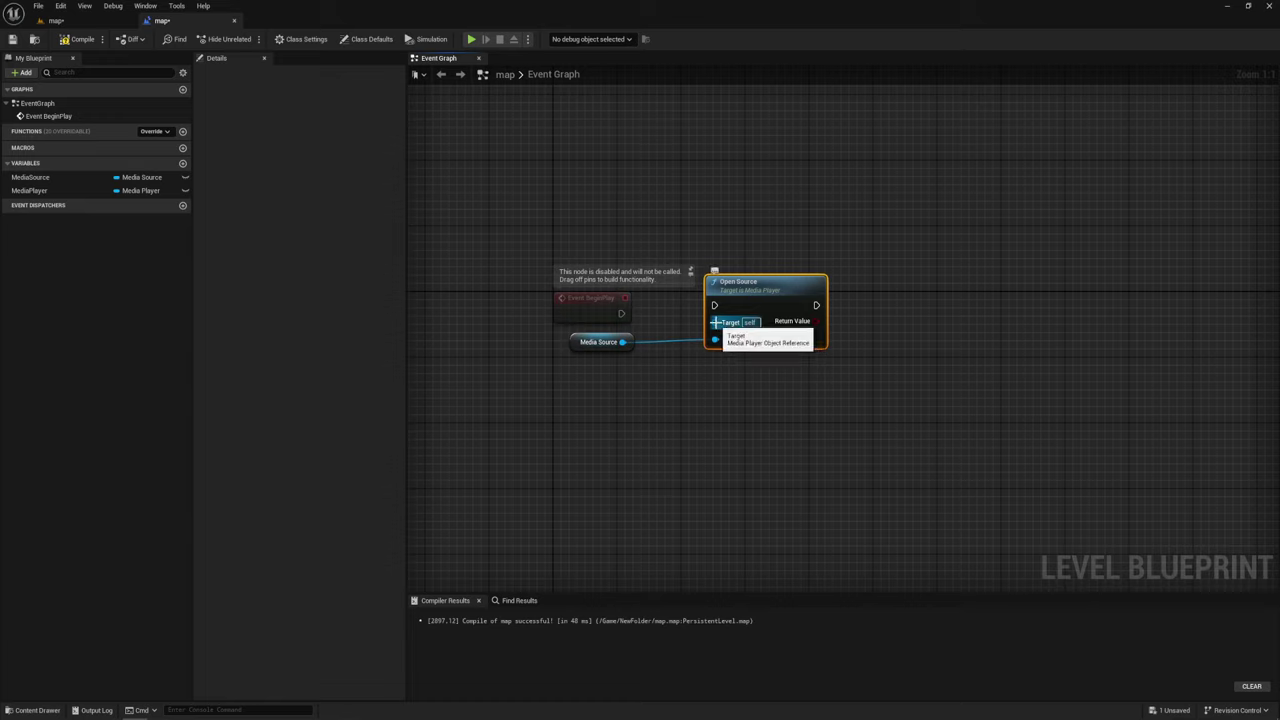
Wire a MediaPlayer getter into Open Source's Target and trigger Open Source from BeginPlay
{"action": "left_click_drag", "start_coordinate": [31, 192], "coordinate": [678, 451]}
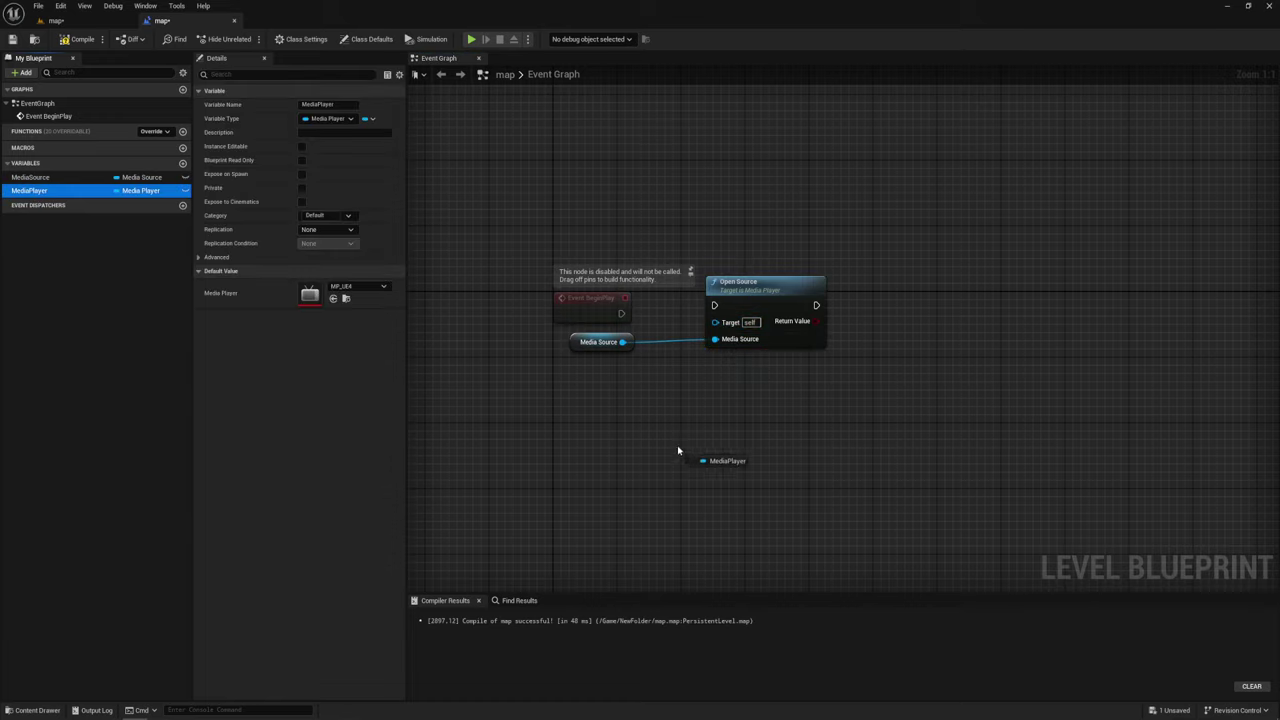
{"action": "left_click_drag", "start_coordinate": [599, 378], "coordinate": [722, 322]}
{"action": "left_click_drag", "start_coordinate": [627, 316], "coordinate": [621, 314]}
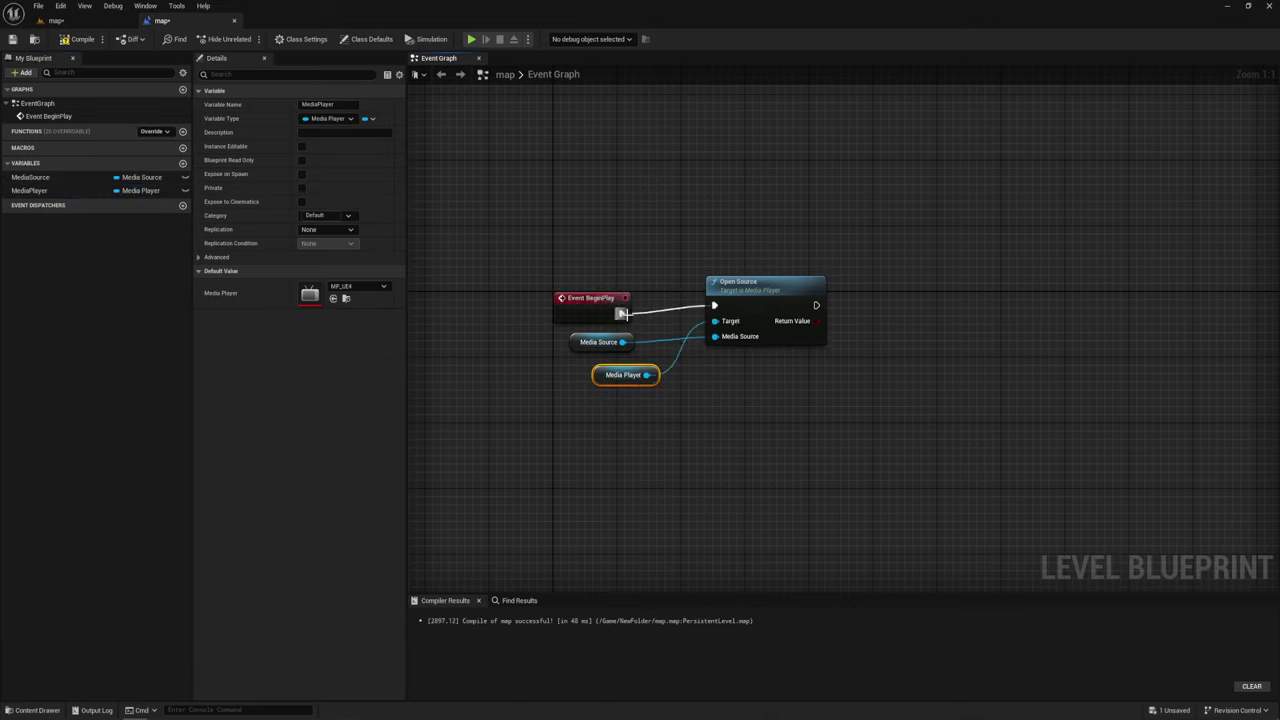
{"action": "left_click_drag", "start_coordinate": [735, 305], "coordinate": [734, 313]}
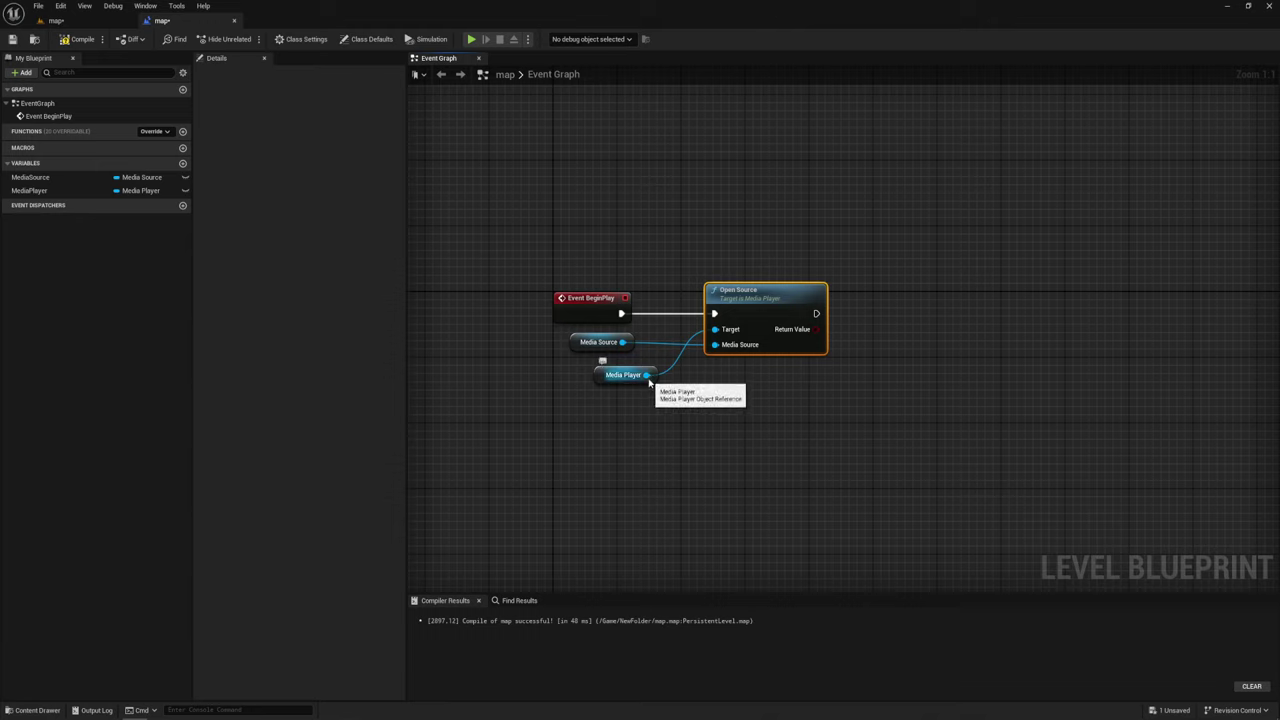
Add a Play node for the MediaPlayer right after Open Source
{"action": "left_click_drag", "start_coordinate": [646, 375], "coordinate": [738, 420]}
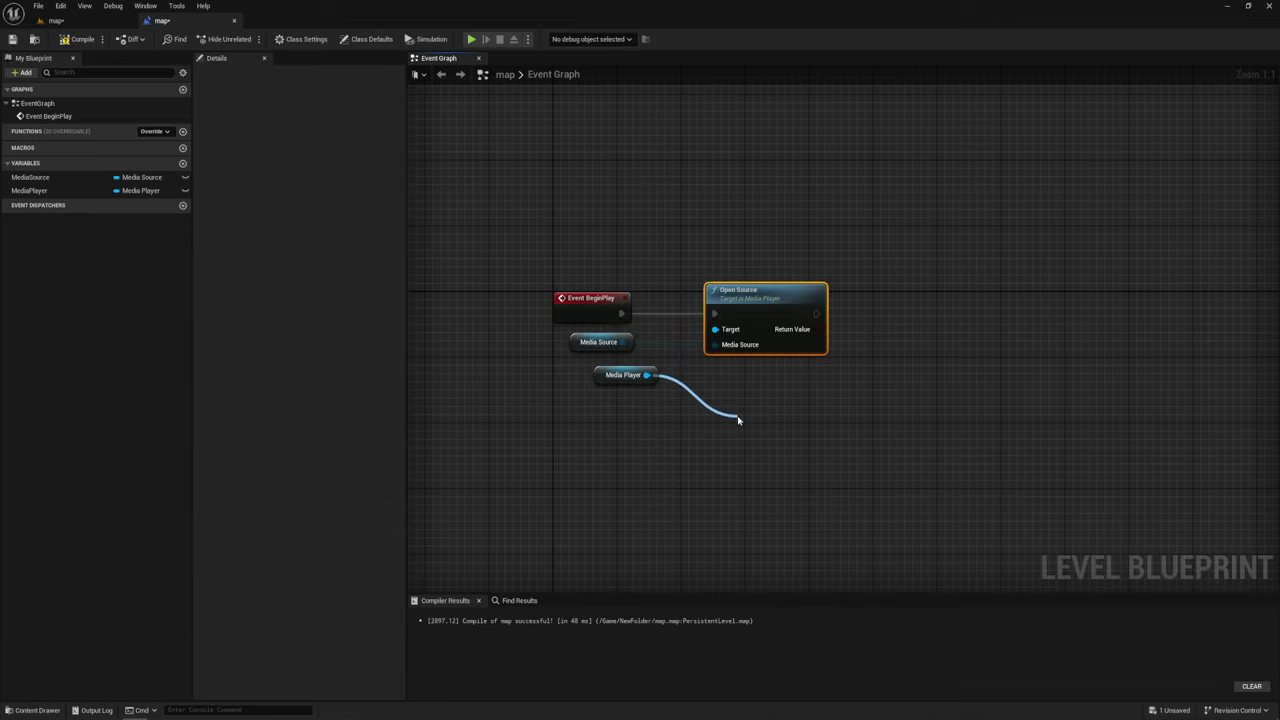
{"action": "type", "text": "pla"}
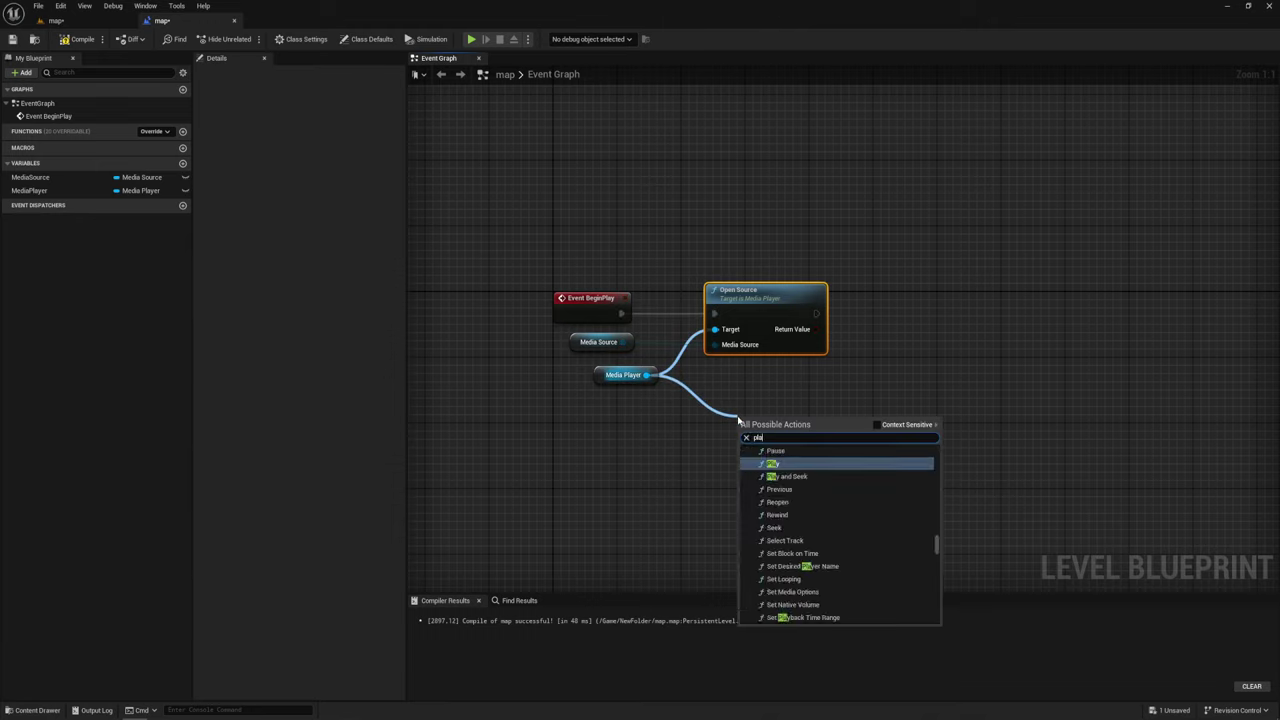
{"action": "left_click", "coordinate": [801, 464]}
{"action": "mouse_move", "coordinate": [778, 430]}
{"action": "left_mouse_down"}
{"action": "mouse_move", "coordinate": [891, 315]}
{"action": "mouse_move", "coordinate": [833, 318]}
{"action": "mouse_move", "coordinate": [858, 320]}
{"action": "left_mouse_up"}
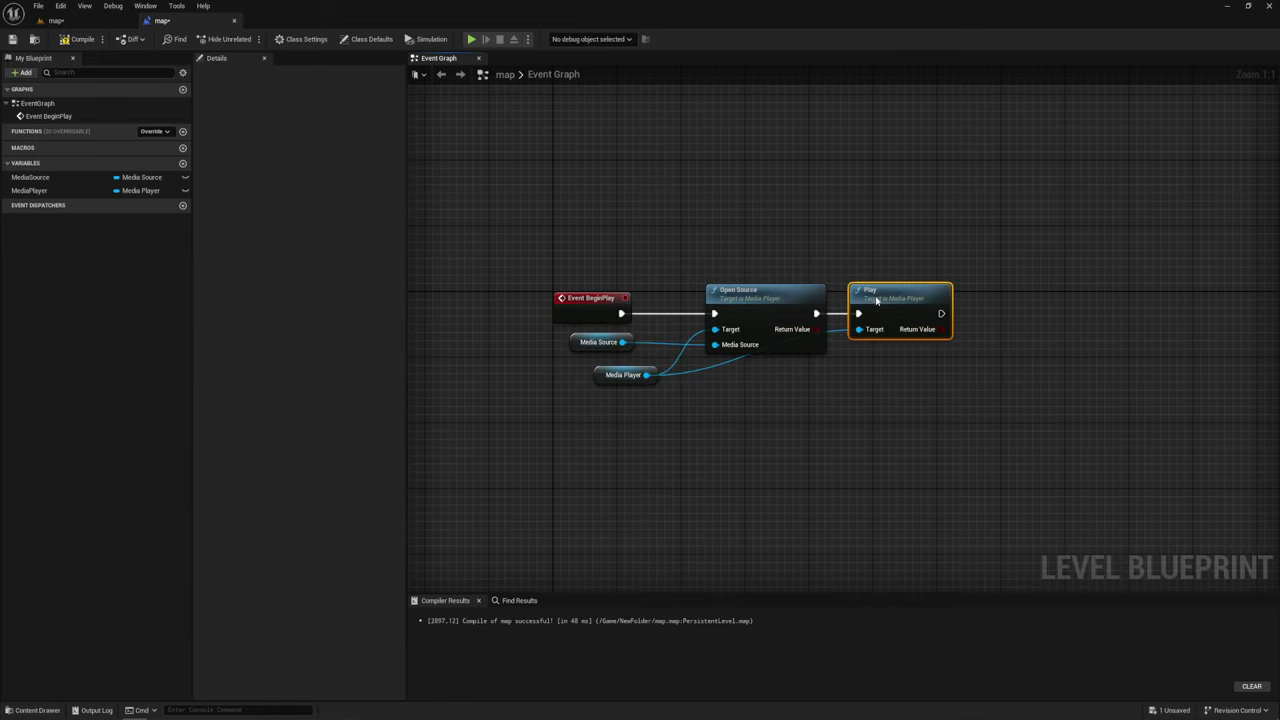
{"action": "left_click_drag", "start_coordinate": [749, 203], "coordinate": [816, 421]}
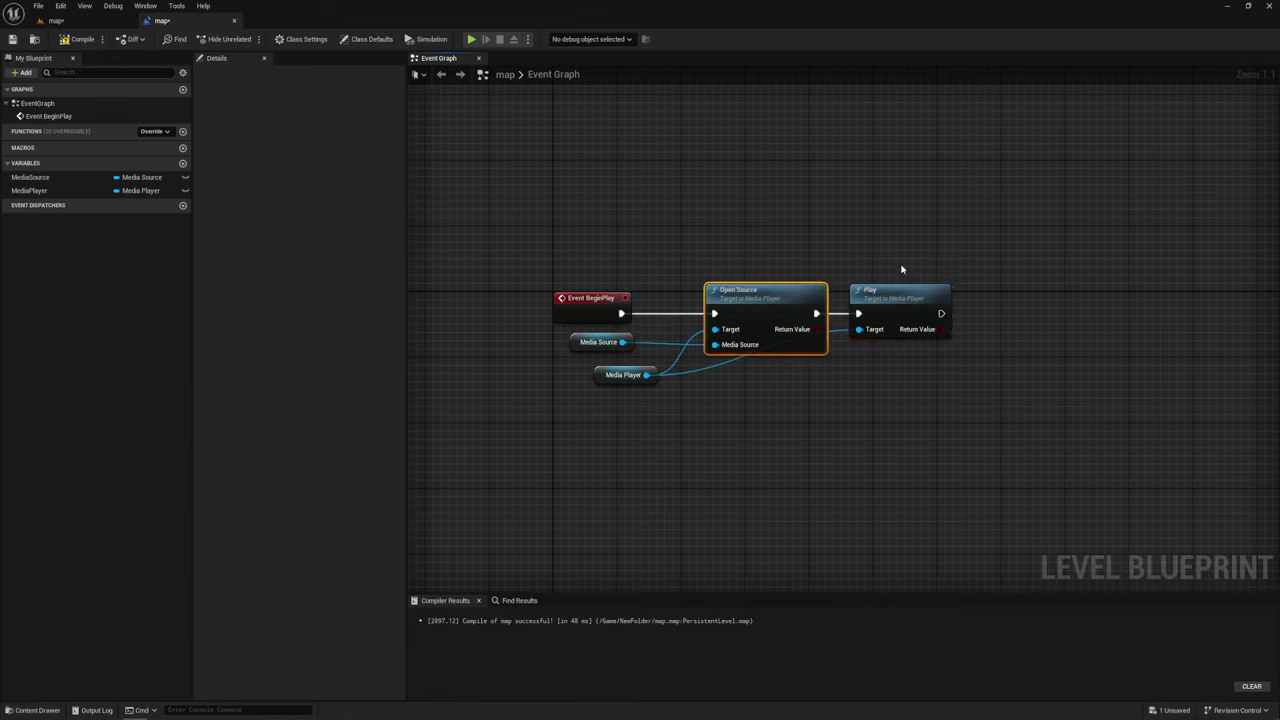
{"action": "left_click_drag", "start_coordinate": [901, 269], "coordinate": [914, 409]}
{"action": "right_click_drag", "start_coordinate": [880, 403], "coordinate": [760, 422]}
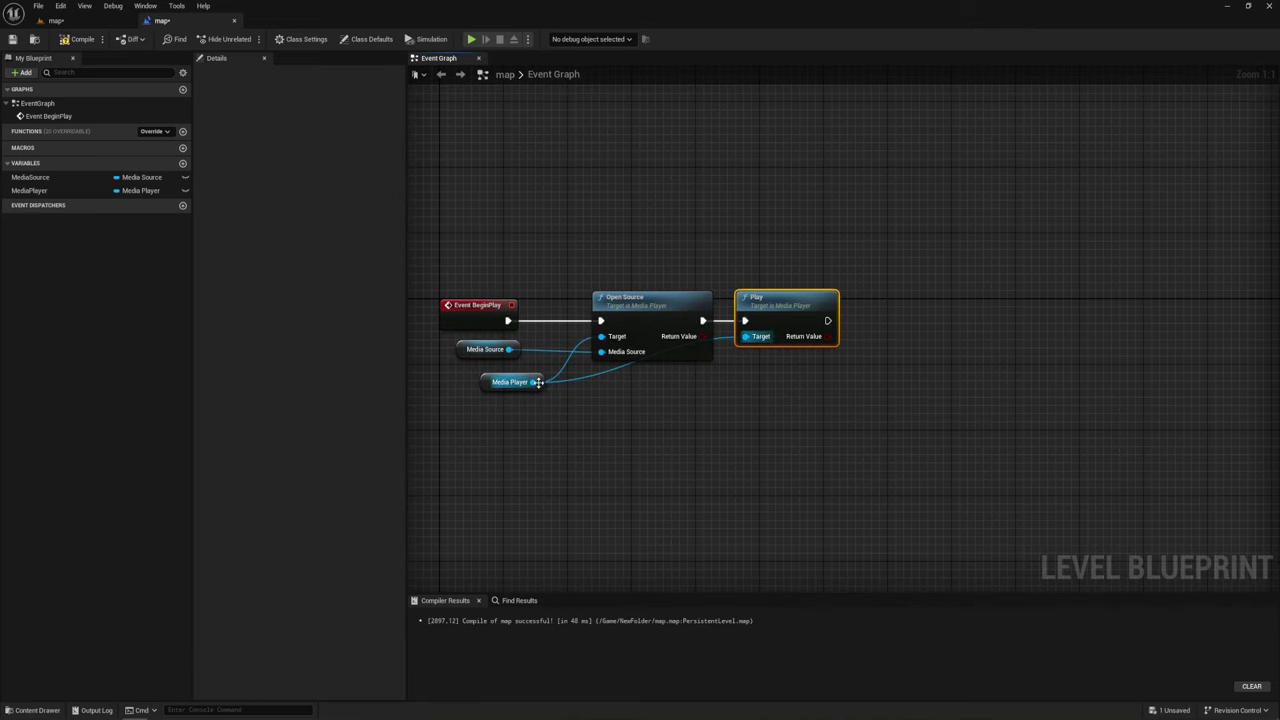
Add a Set Looping node after Play with Looping checked
{"action": "left_click_drag", "start_coordinate": [537, 382], "coordinate": [637, 432]}
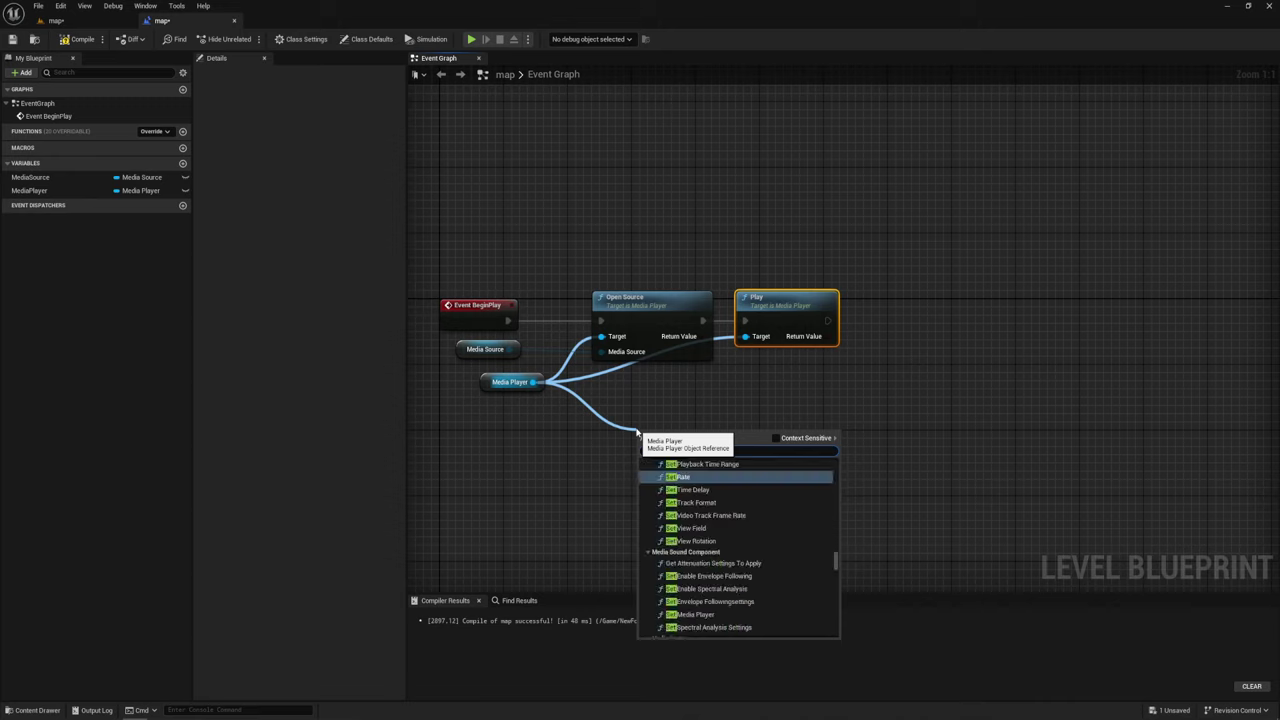
{"action": "type", "text": "set loo"}
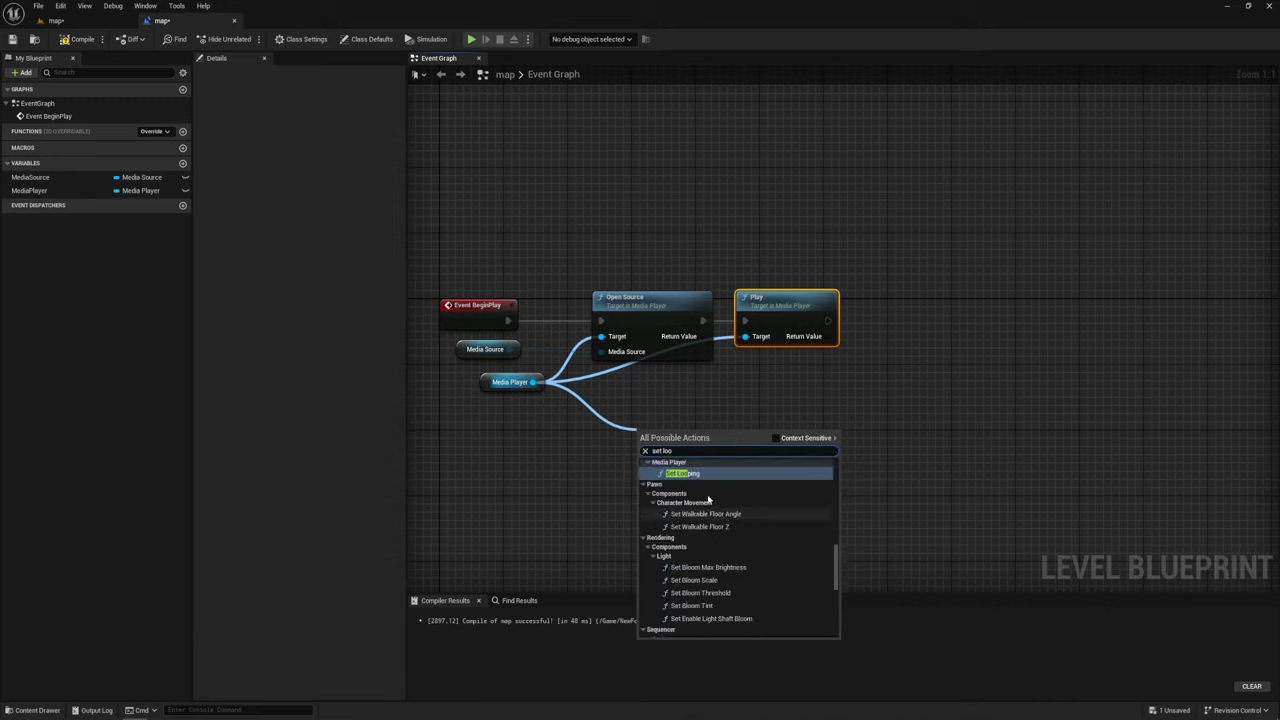
{"action": "left_click", "coordinate": [690, 474]}
{"action": "mouse_move", "coordinate": [694, 453]}
{"action": "left_mouse_down"}
{"action": "mouse_move", "coordinate": [1018, 331]}
{"action": "mouse_move", "coordinate": [915, 323]}
{"action": "left_mouse_up"}
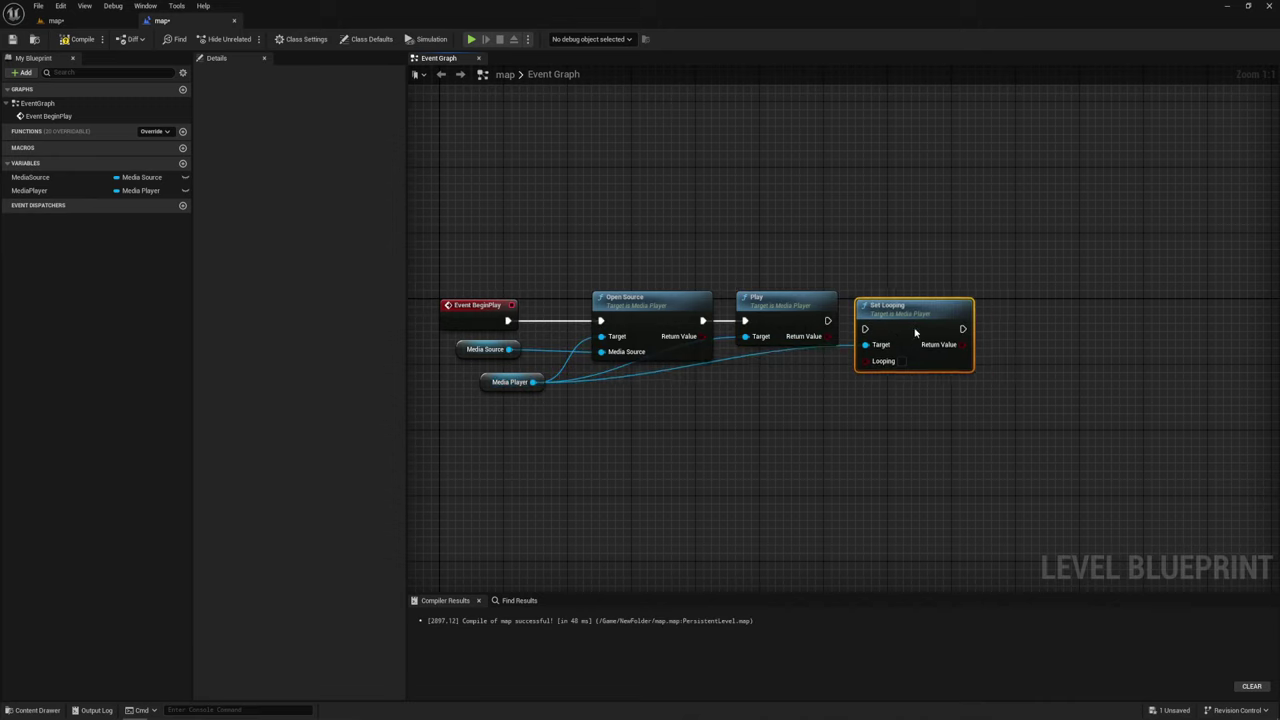
{"action": "left_click_drag", "start_coordinate": [826, 321], "coordinate": [864, 321]}
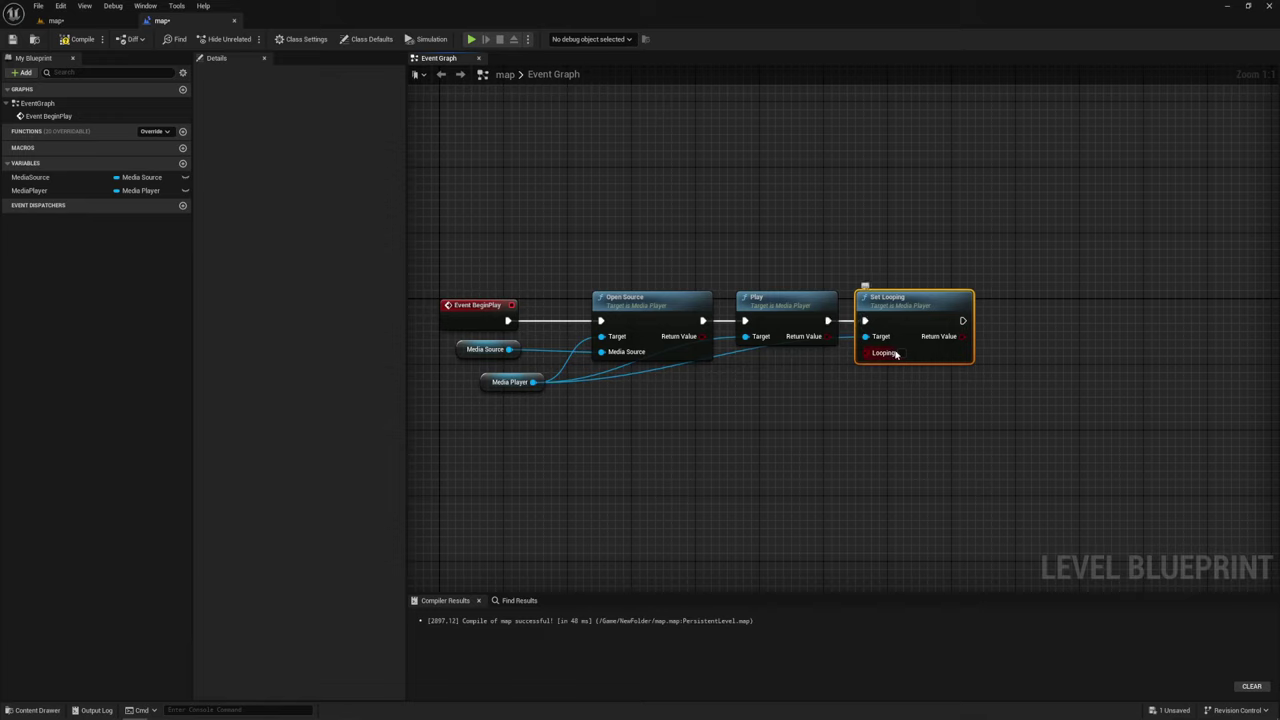
{"action": "left_click", "coordinate": [902, 353]}
Compile and close the Level Blueprint, then playtest the level to watch the video wall
{"action": "left_click", "coordinate": [78, 39]}
{"action": "left_click", "coordinate": [232, 22]}
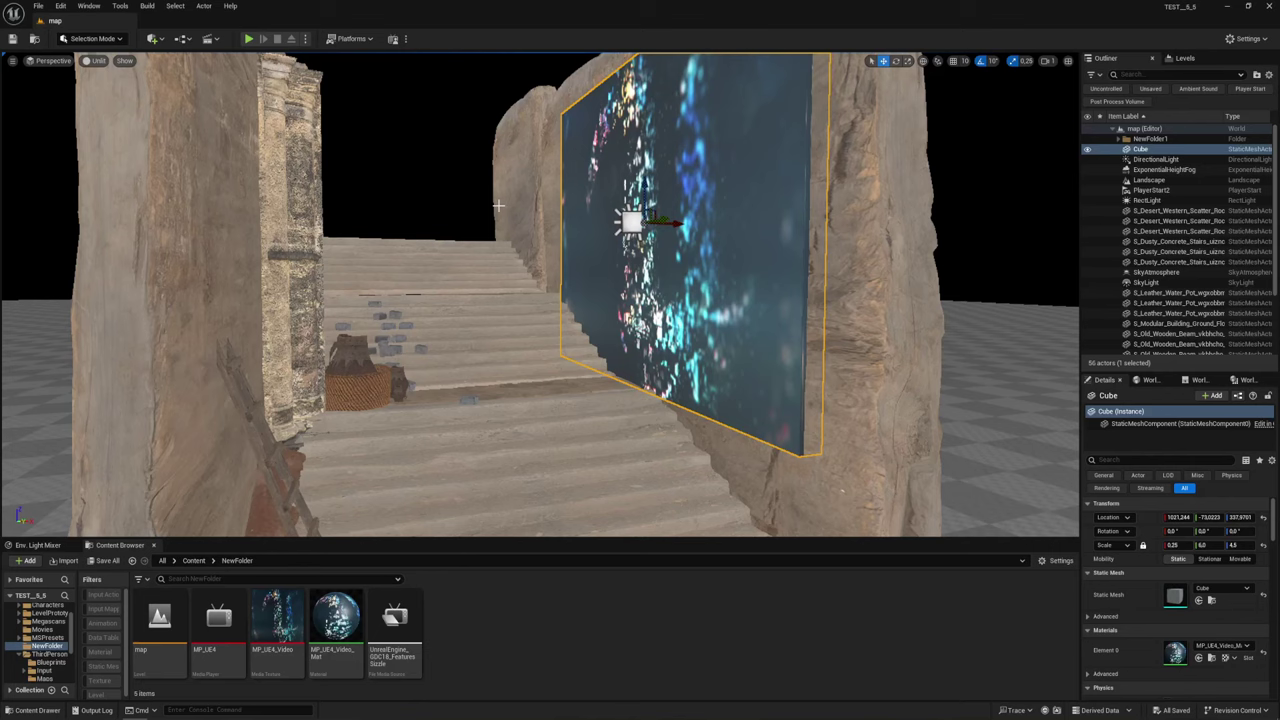
{"action": "left_click", "coordinate": [250, 39]}
{"action": "key", "text": "w"}
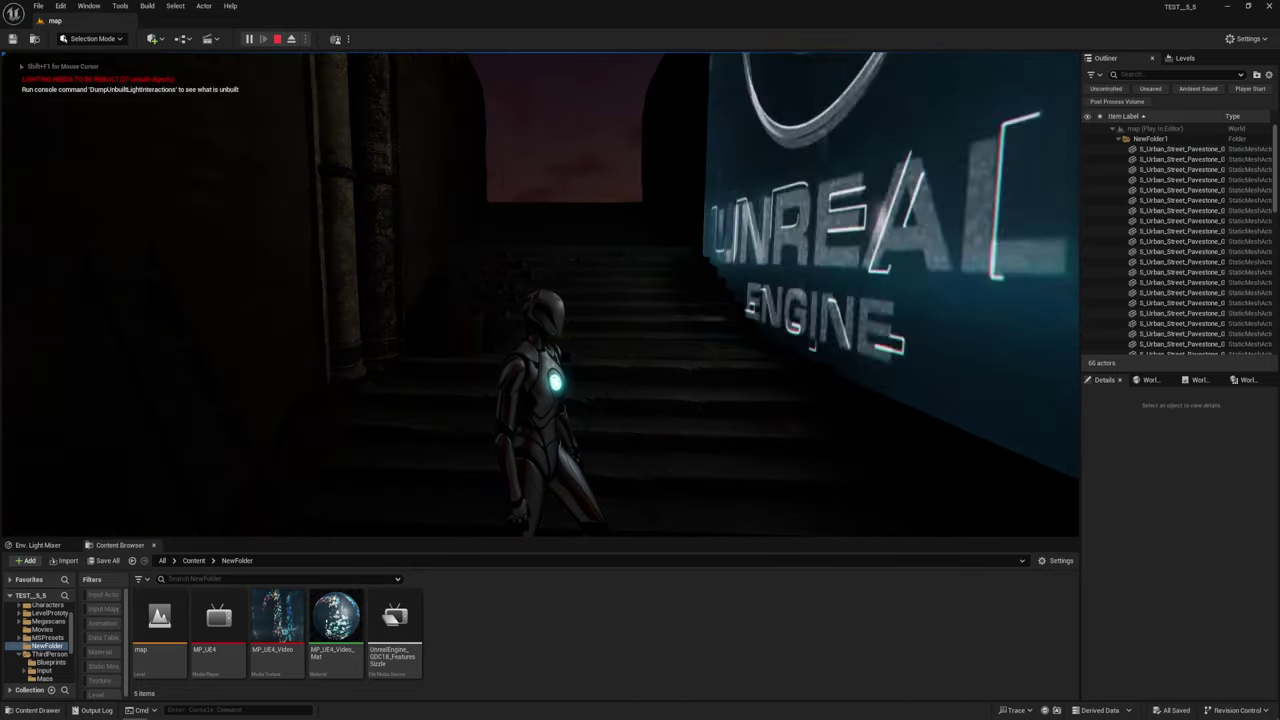
{"action": "key", "text": "s"}
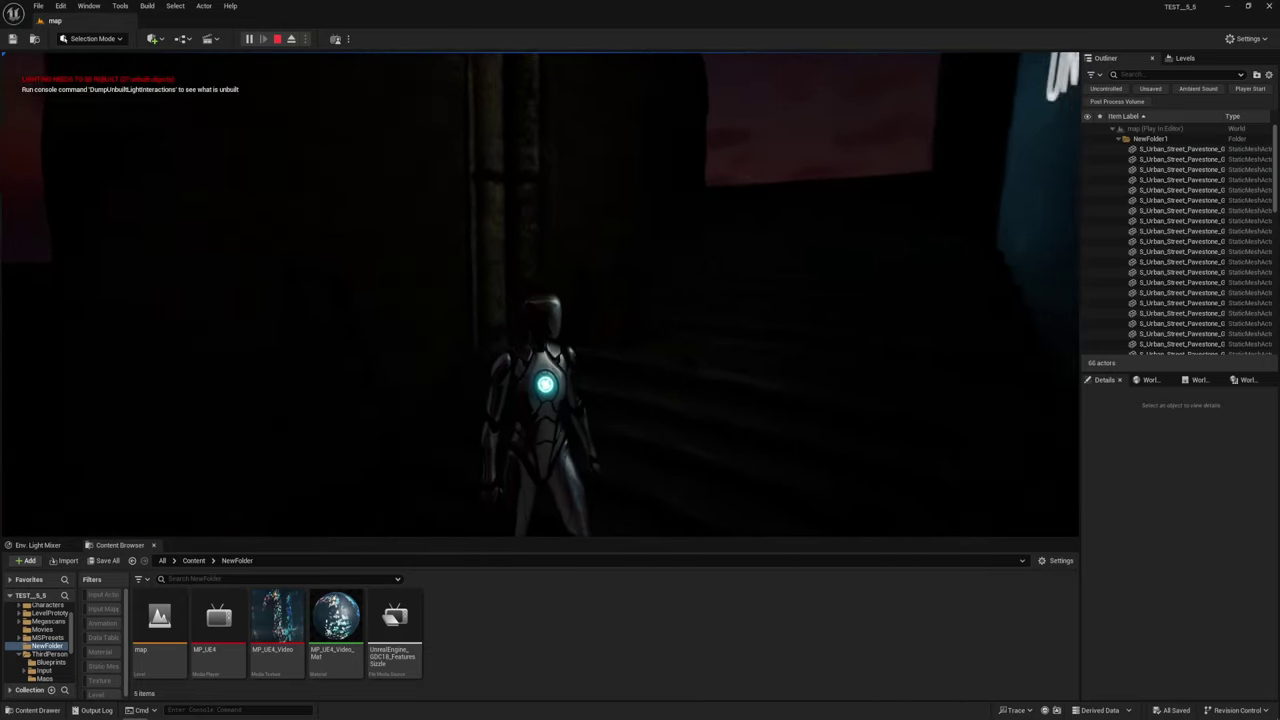
{"action": "key", "text": "Escape"}
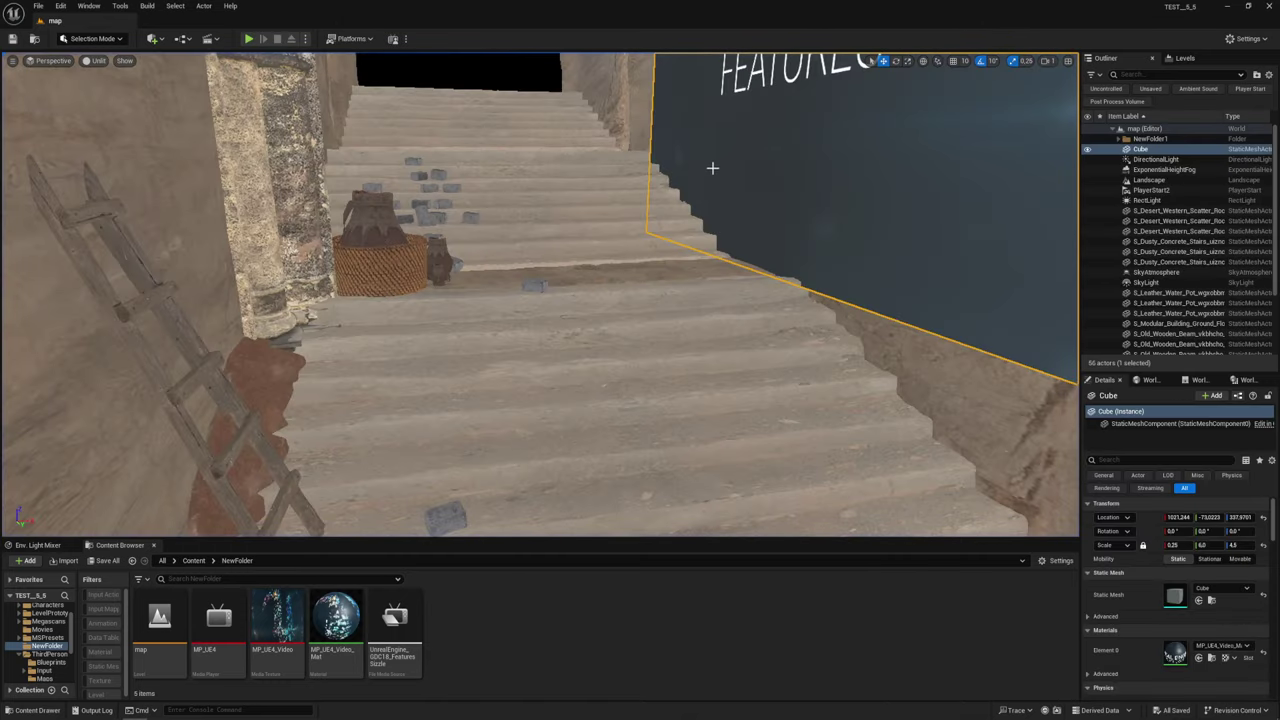
Playtest with the RectLight selected, then drop its Intensity from 5000 to 2000 cd
{"action": "key", "text": "f"}
{"action": "left_click", "coordinate": [716, 321]}
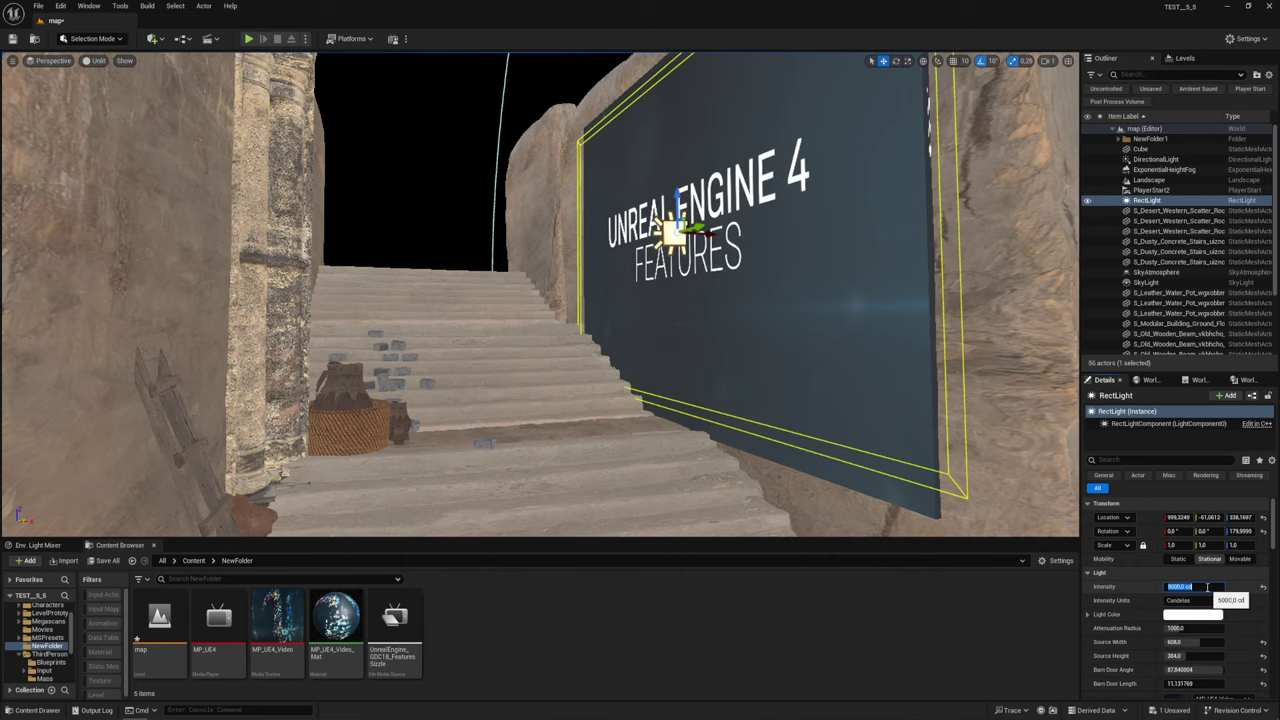
{"action": "left_click", "coordinate": [249, 39]}
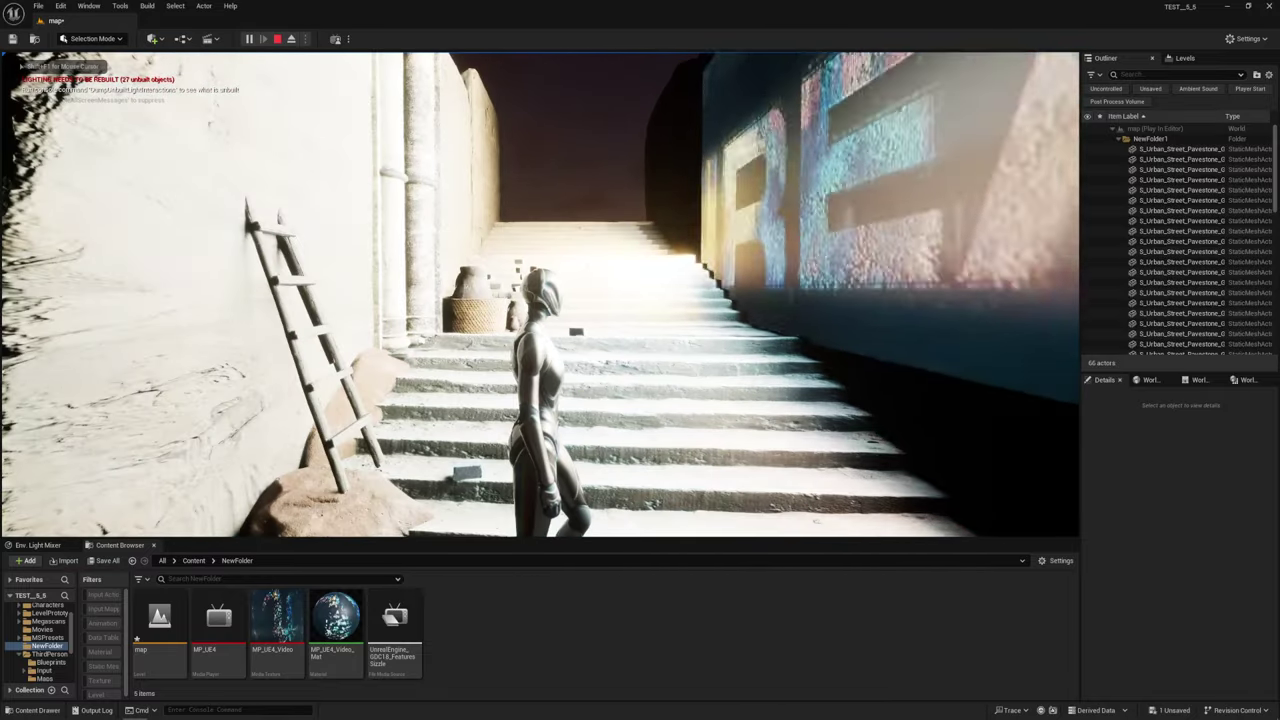
{"action": "key", "text": "Escape"}
{"action": "left_click", "coordinate": [1189, 588]}
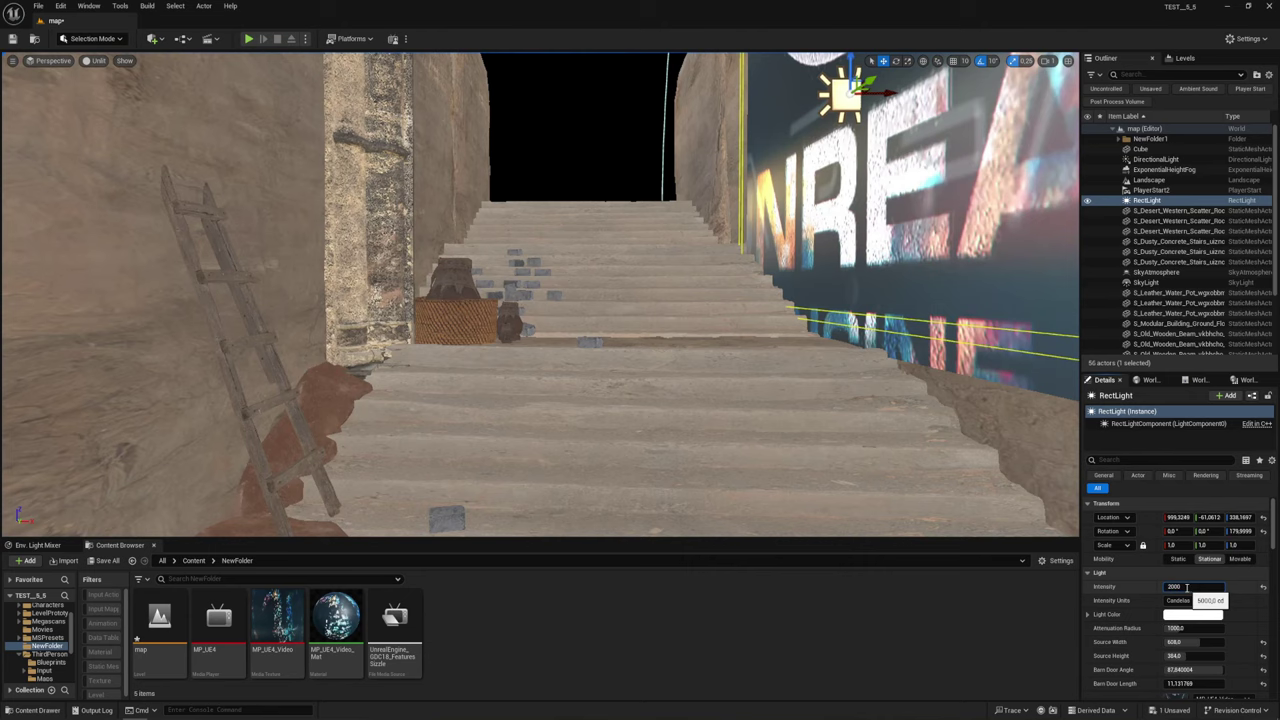
Play the level and run the character up and back down the video-lit stairs
{"action": "left_click", "coordinate": [250, 41]}
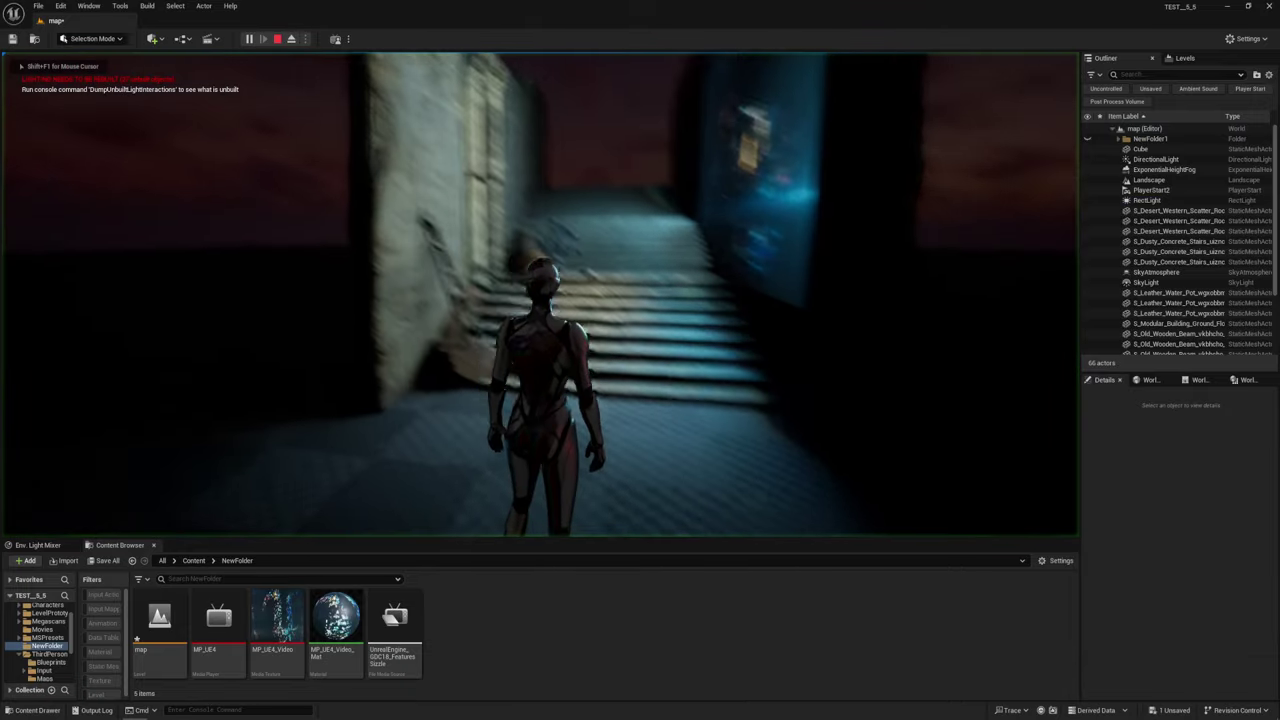
{"action": "key", "text": "w"}
{"action": "key", "text": "s"}
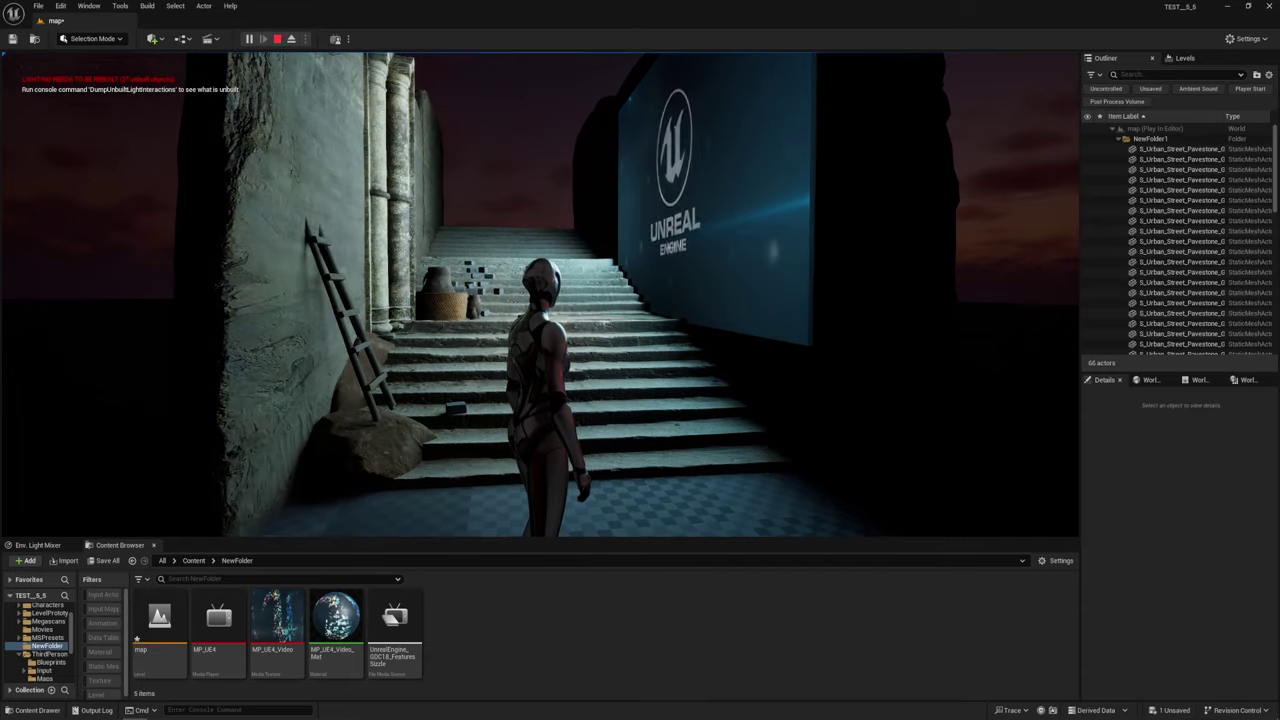
{"action": "key", "text": "d"}
{"action": "key", "text": "w"}
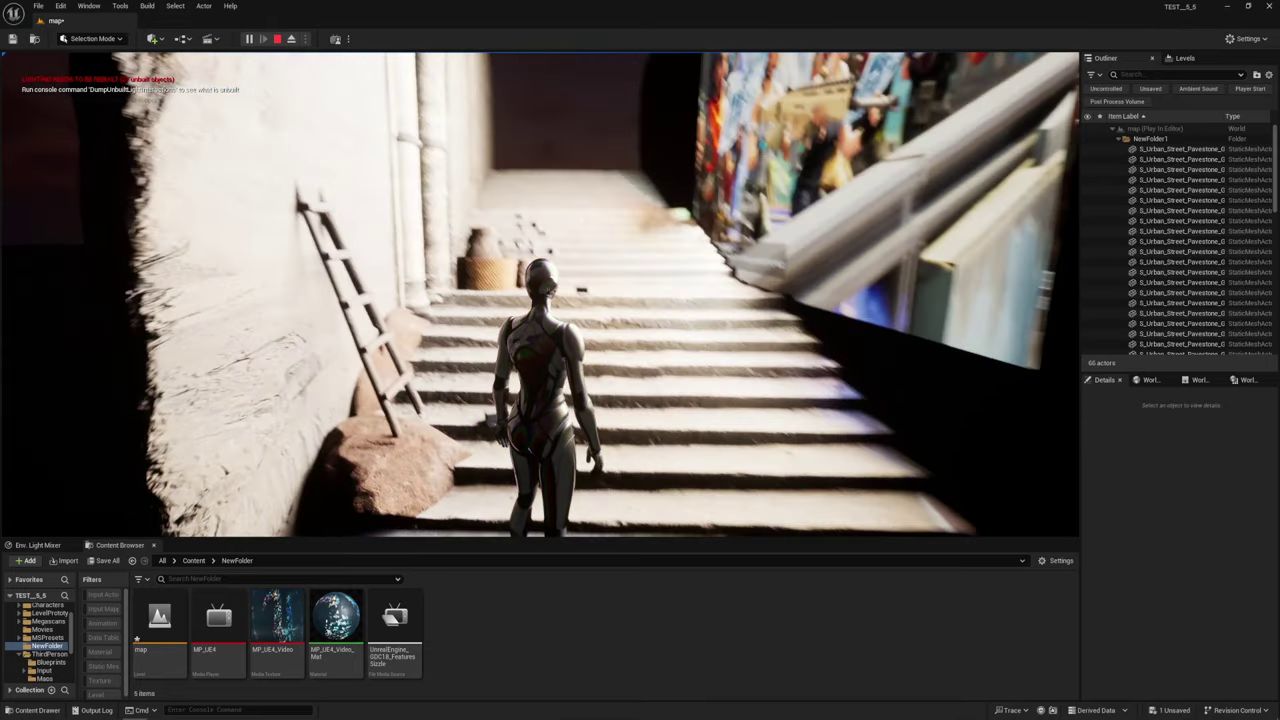
Free the mouse briefly, then walk the character left and up toward the vase
{"action": "key", "text": "shift+F1"}
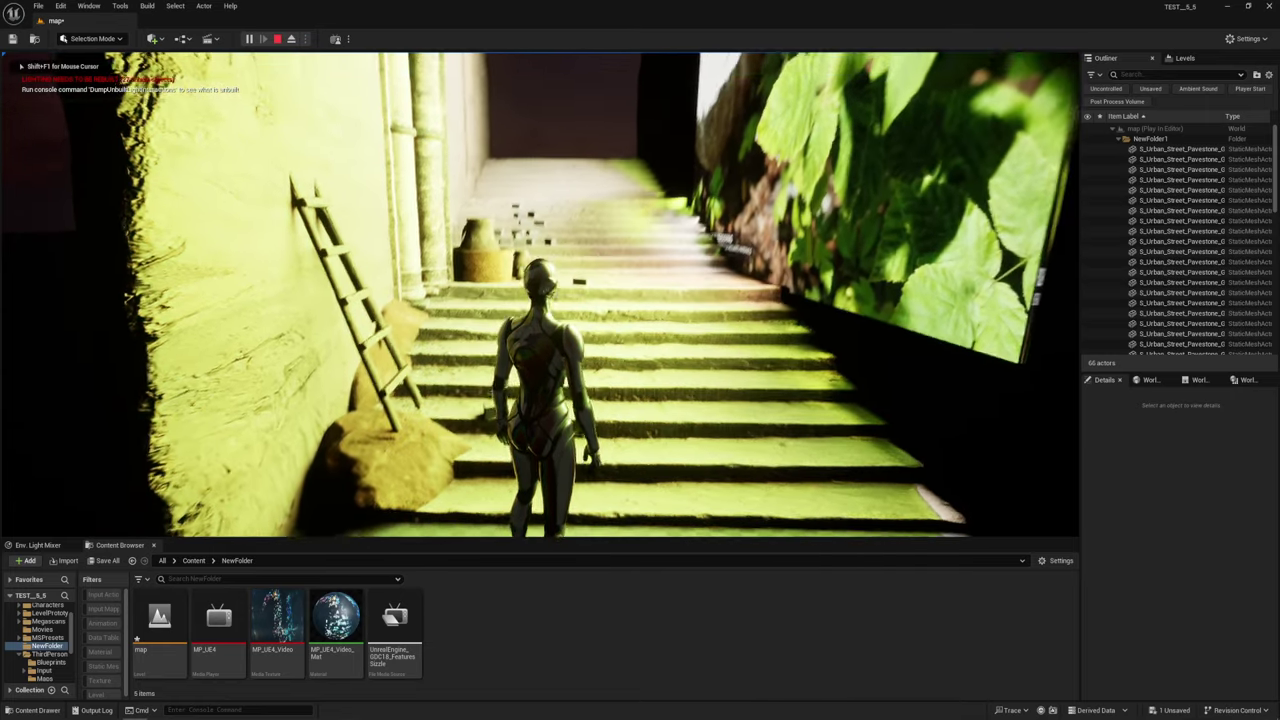
{"action": "left_click", "coordinate": [681, 222]}
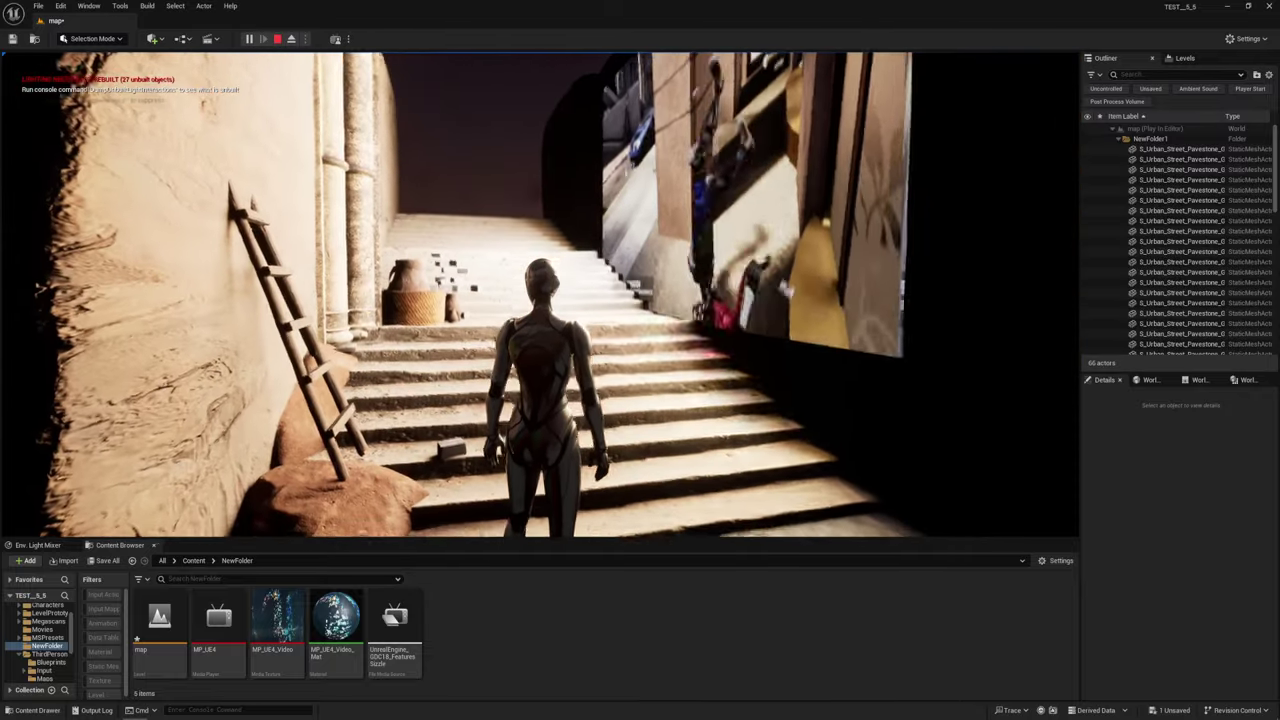
{"action": "key", "text": "a"}
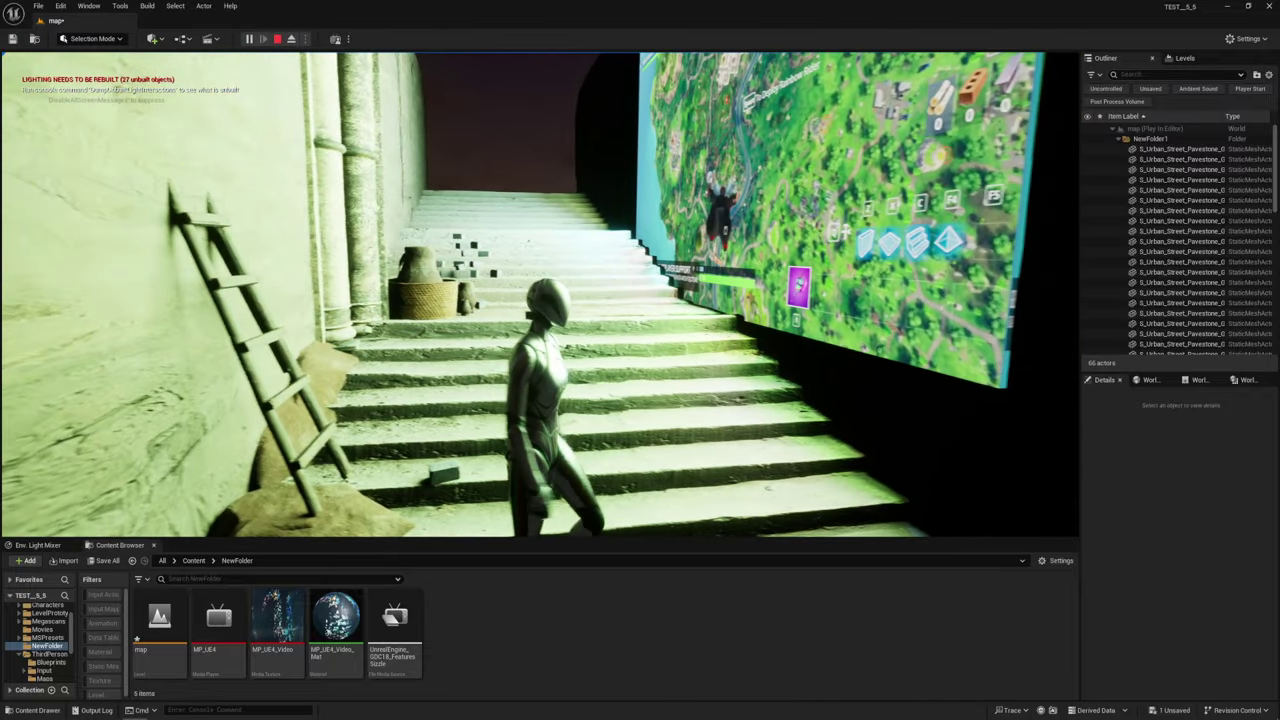
{"action": "key", "text": "w"}
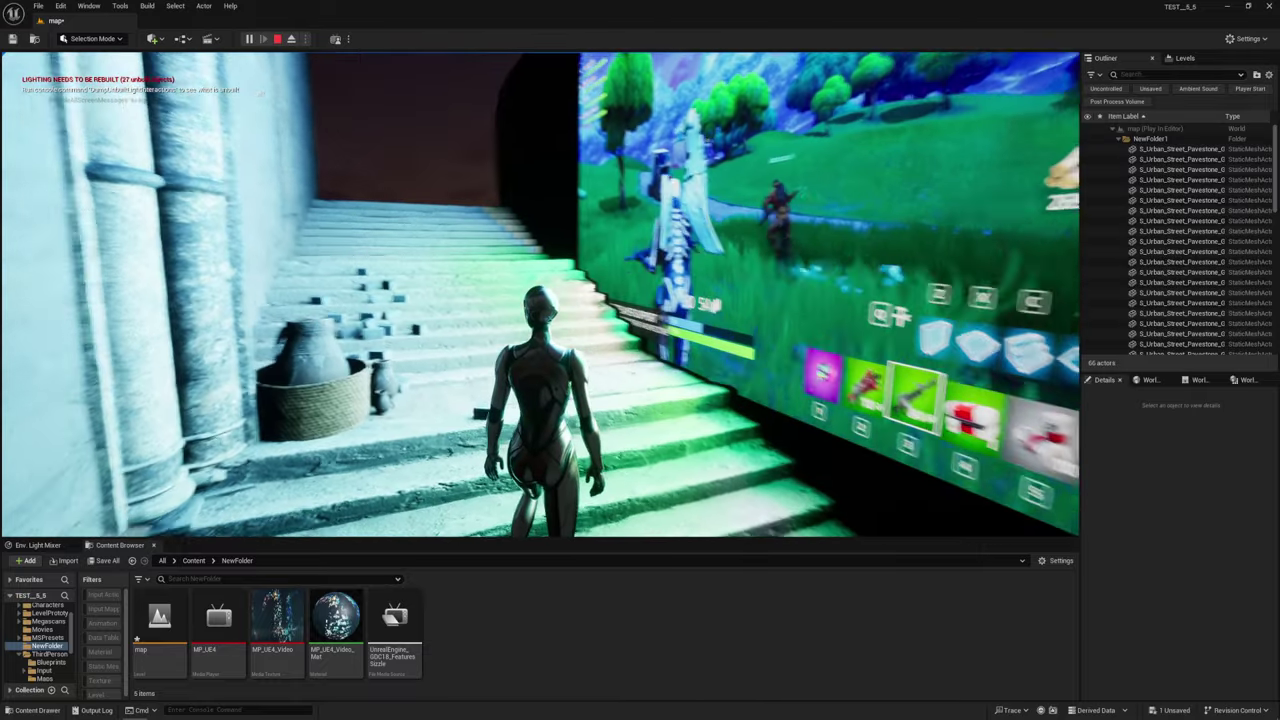